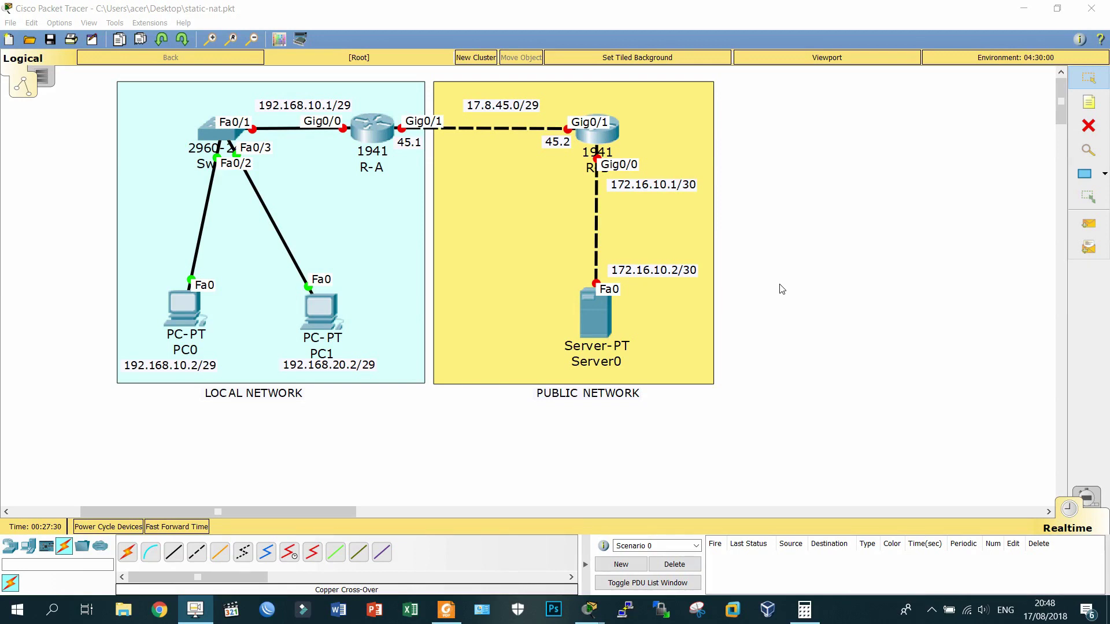
{"action": "left_click", "coordinate": [780, 284]}
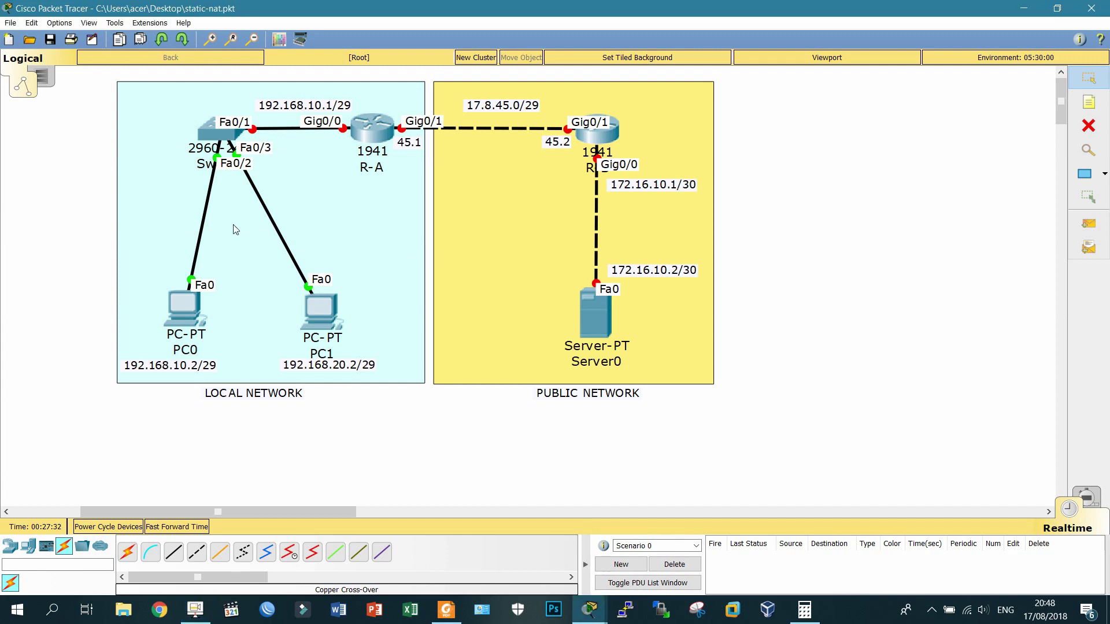
{"action": "left_click_drag", "start_coordinate": [80, 426], "coordinate": [389, 271]}
{"action": "left_click", "coordinate": [436, 459]}
{"action": "left_click_drag", "start_coordinate": [486, 423], "coordinate": [723, 272]}
{"action": "left_click", "coordinate": [797, 252]}
{"action": "left_click_drag", "start_coordinate": [328, 73], "coordinate": [416, 168]}
{"action": "left_click_drag", "start_coordinate": [555, 78], "coordinate": [652, 186]}
{"action": "left_click", "coordinate": [774, 156]}
Check PC0's static IP address, subnet mask and default gateway in its IP configuration
{"action": "left_click", "coordinate": [190, 304]}
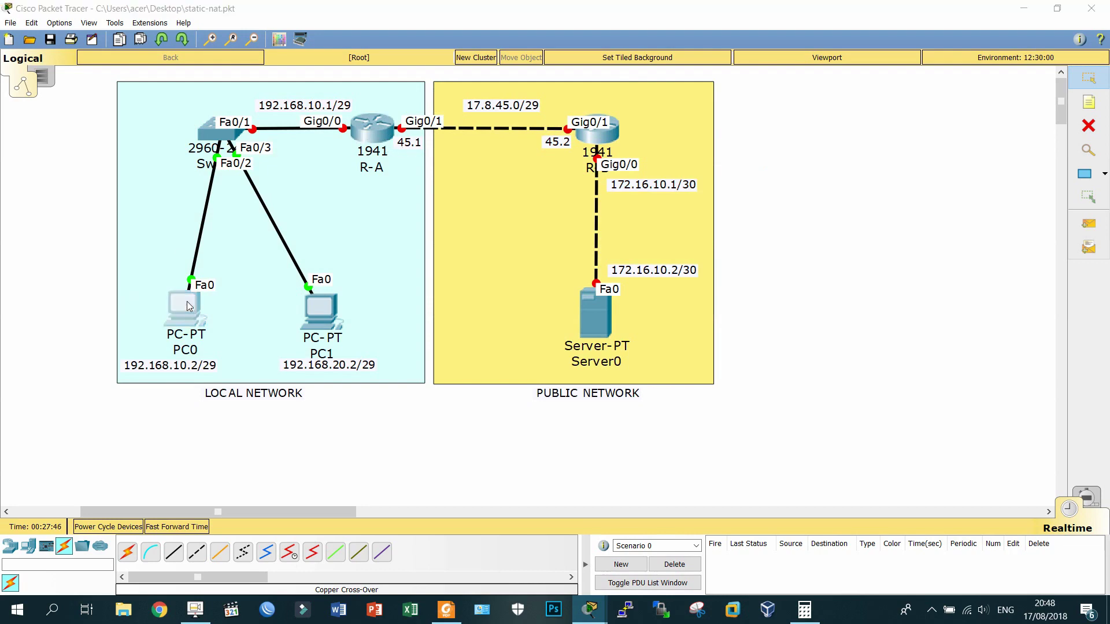
{"action": "left_click", "coordinate": [351, 187]}
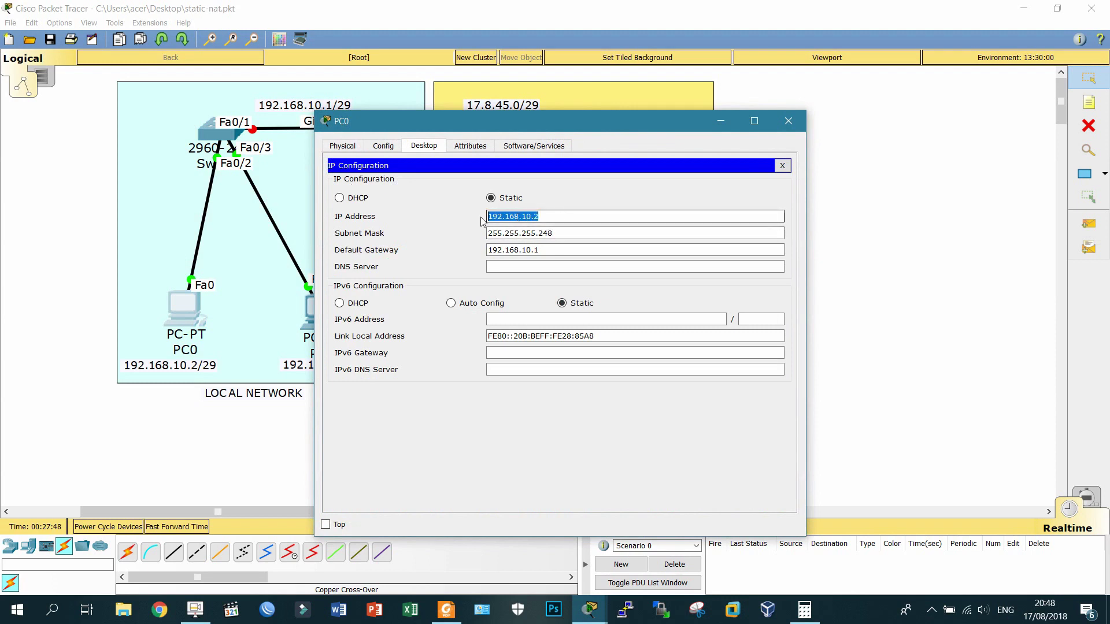
{"action": "key", "text": "Tab"}
{"action": "key", "text": "Tab"}
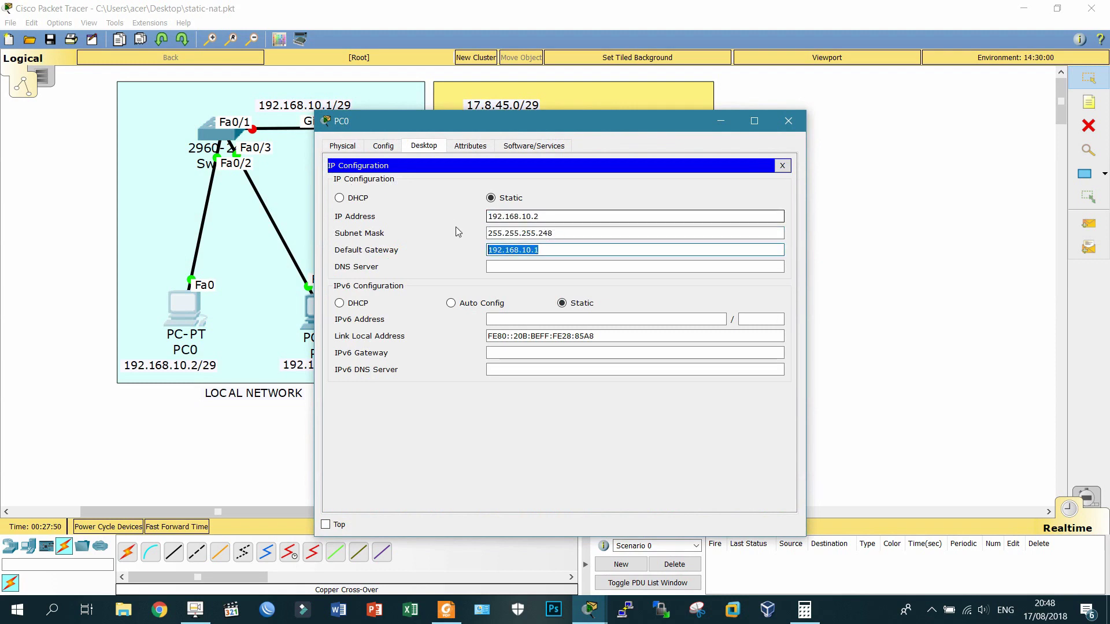
{"action": "left_click", "coordinate": [788, 120]}
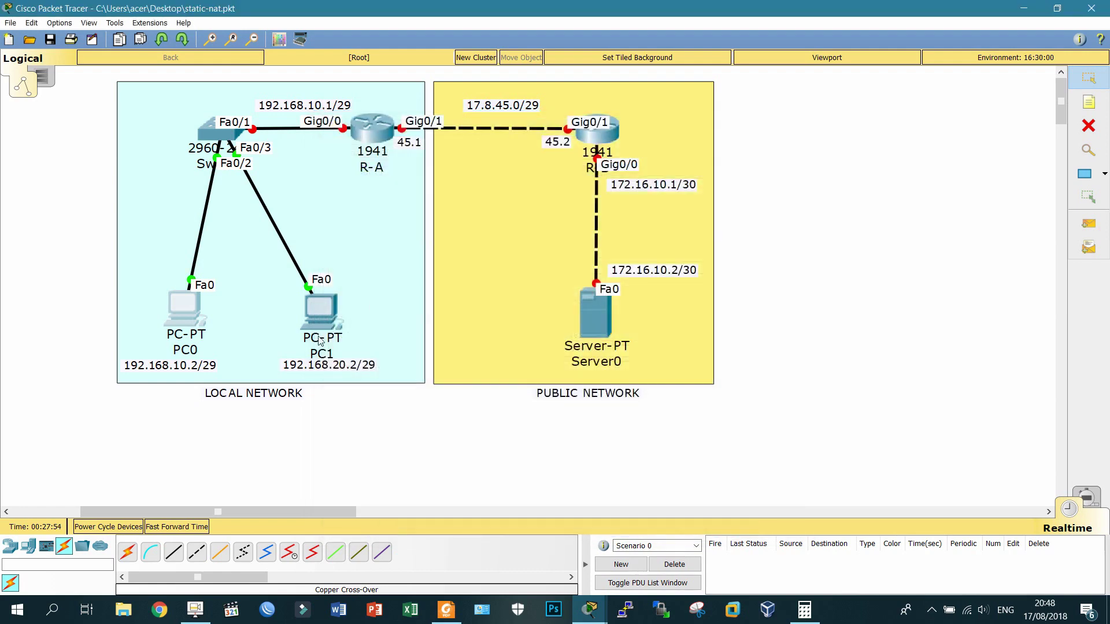
Check the static IP address in PC1's IP configuration
{"action": "left_click", "coordinate": [315, 315]}
{"action": "left_click", "coordinate": [369, 188]}
{"action": "left_click_drag", "start_coordinate": [582, 216], "coordinate": [422, 196]}
{"action": "left_click", "coordinate": [794, 122]}
Leave Server0's command prompt and check the static address in its IP configuration
{"action": "left_click", "coordinate": [612, 311]}
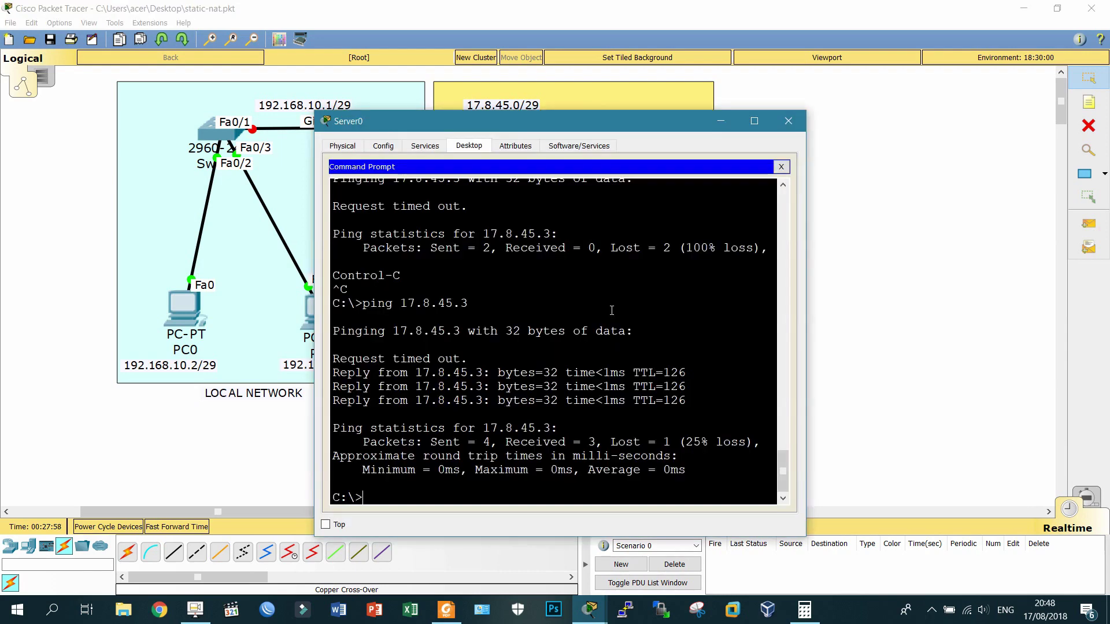
{"action": "left_click", "coordinate": [781, 167]}
{"action": "left_click", "coordinate": [372, 181]}
{"action": "left_click_drag", "start_coordinate": [487, 232], "coordinate": [545, 232]}
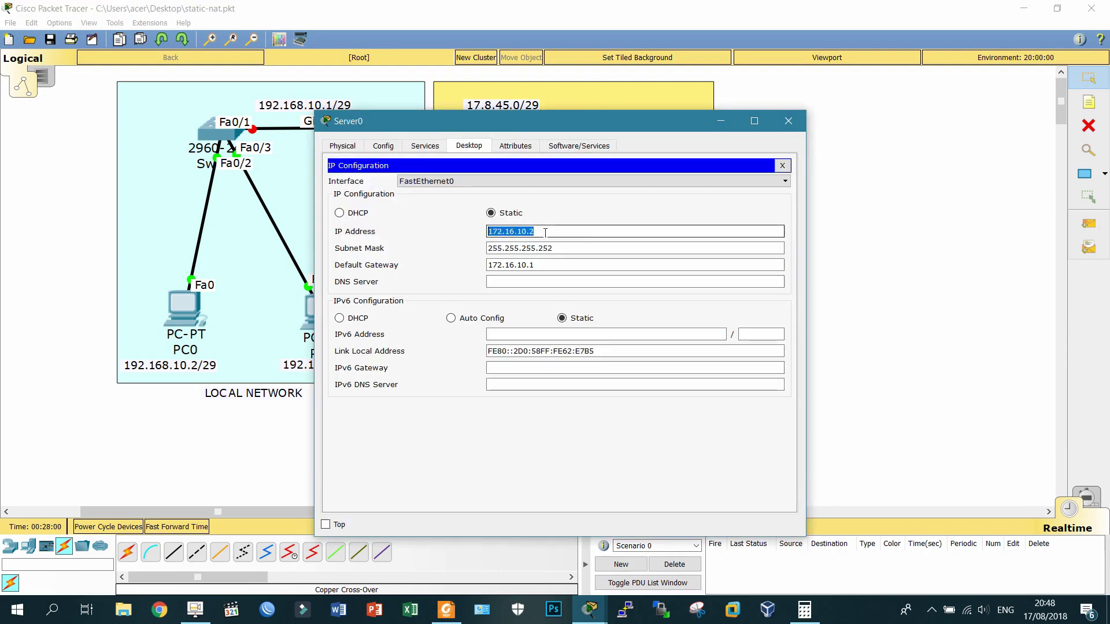
{"action": "left_click", "coordinate": [788, 121]}
Open router R-A's command line in a widened window beside the topology and decline the initial configuration dialog
{"action": "left_click", "coordinate": [375, 131]}
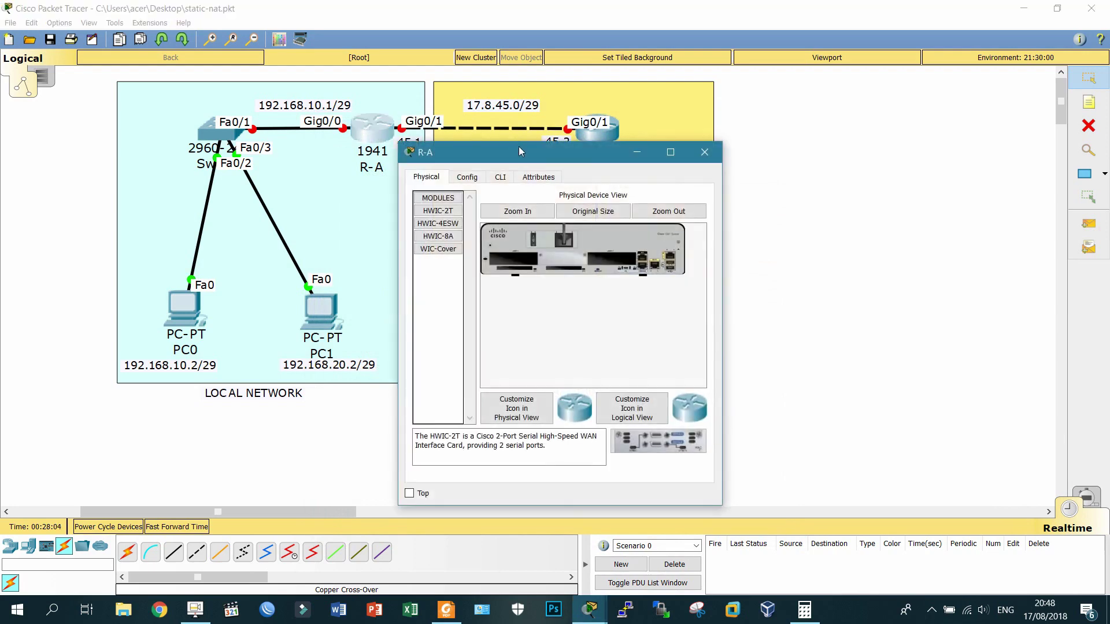
{"action": "left_click_drag", "start_coordinate": [518, 152], "coordinate": [722, 215]}
{"action": "left_click_drag", "start_coordinate": [925, 275], "coordinate": [1085, 275]}
{"action": "left_click", "coordinate": [704, 242]}
{"action": "type", "text": "no"}
{"action": "key", "text": "Return"}
{"action": "key", "text": "Return"}
Enter global configuration mode on the local network's router and set its hostname to R-A
{"action": "type", "text": "en"}
{"action": "key", "text": "Return"}
{"action": "type", "text": "conf "}
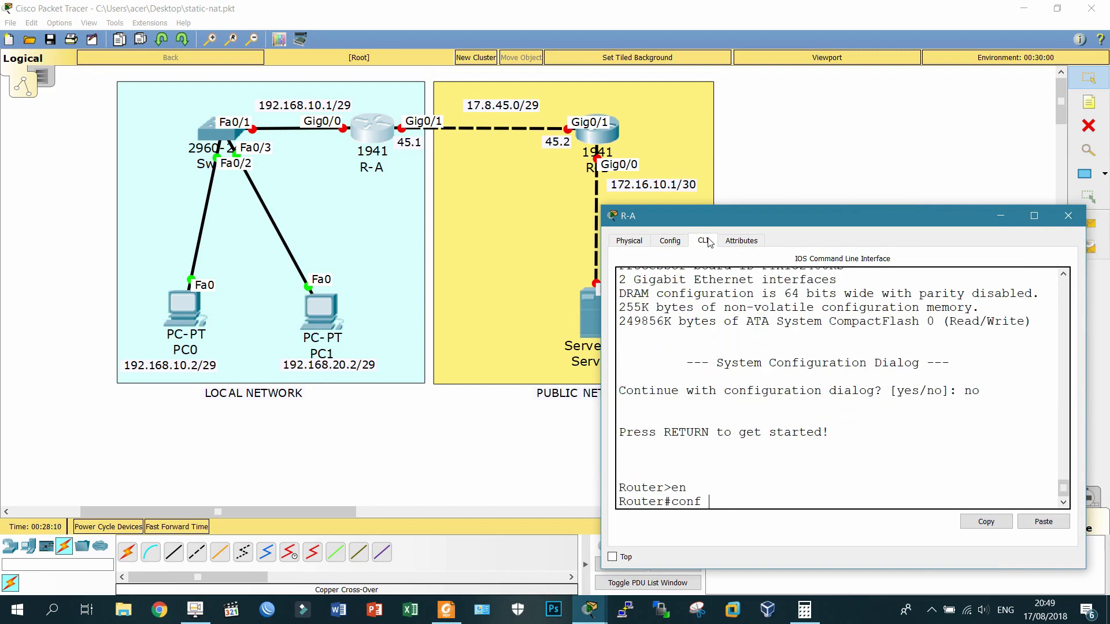
{"action": "type", "text": "t"}
{"action": "key", "text": "Return"}
{"action": "type", "text": "hos"}
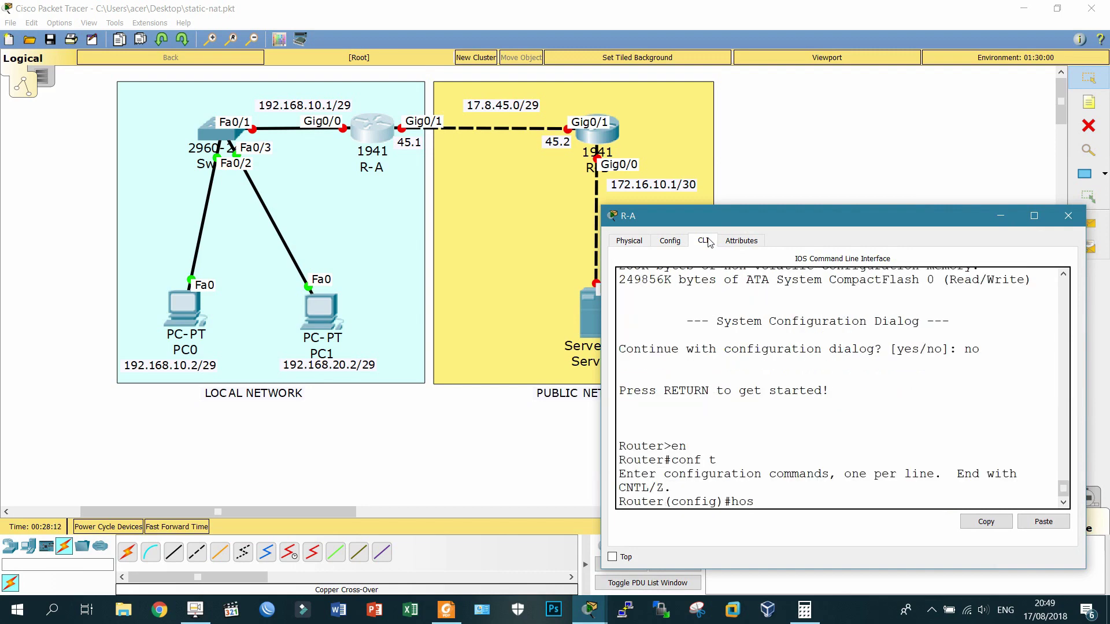
{"action": "type", "text": "tname R-A"}
{"action": "key", "text": "Return"}
Assign 192.168.10.1 with mask 255.255.255.248 to R-A's gi0/0 interface and enable it with no shutdown
{"action": "type", "text": "int gi0/0"}
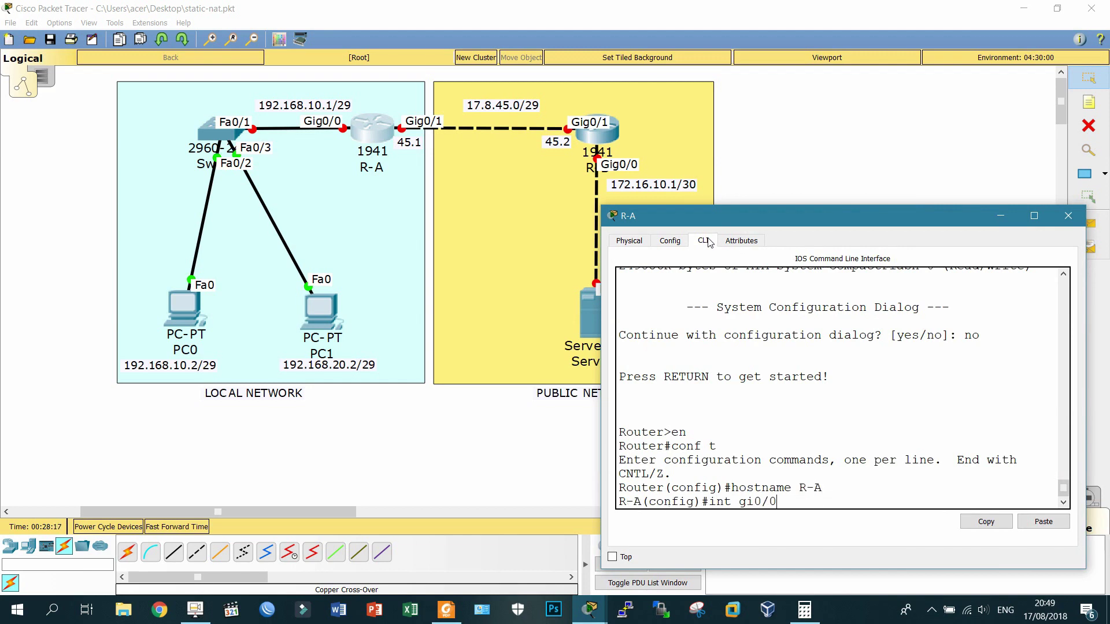
{"action": "key", "text": "Return"}
{"action": "type", "text": "ip add 192.1"}
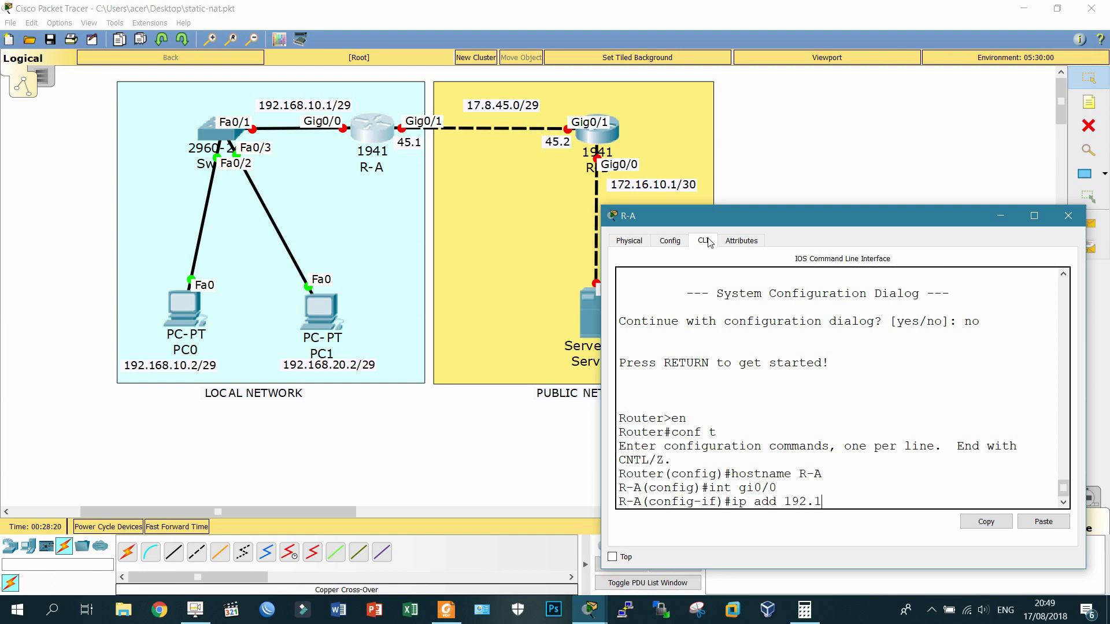
{"action": "type", "text": "68.10.1 255.255.255.248"}
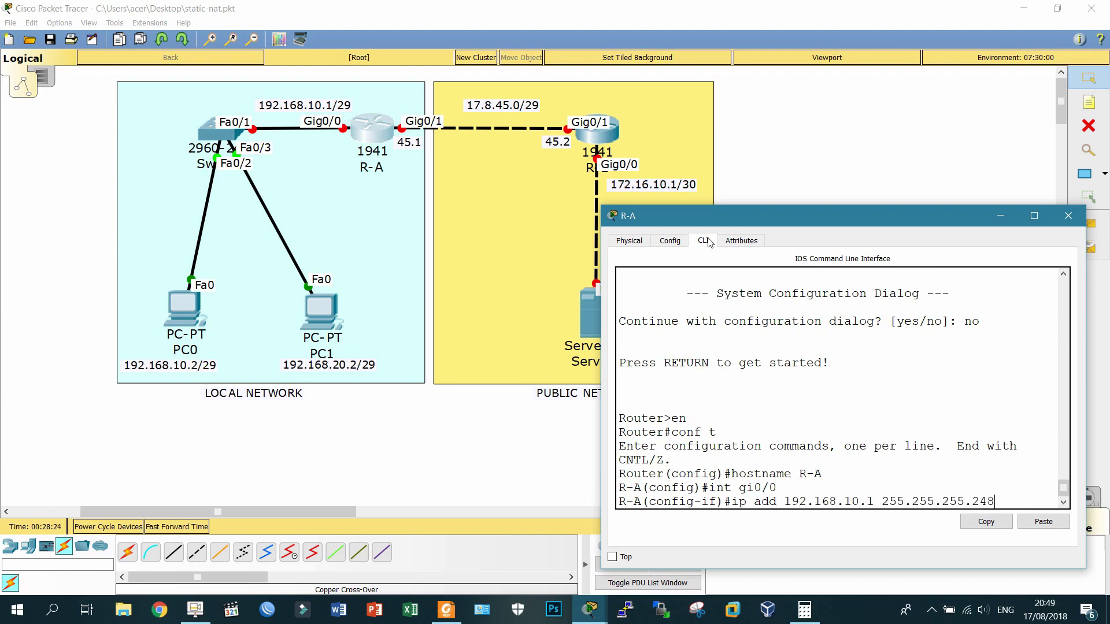
{"action": "key", "text": "Return"}
{"action": "type", "text": "no shutdown"}
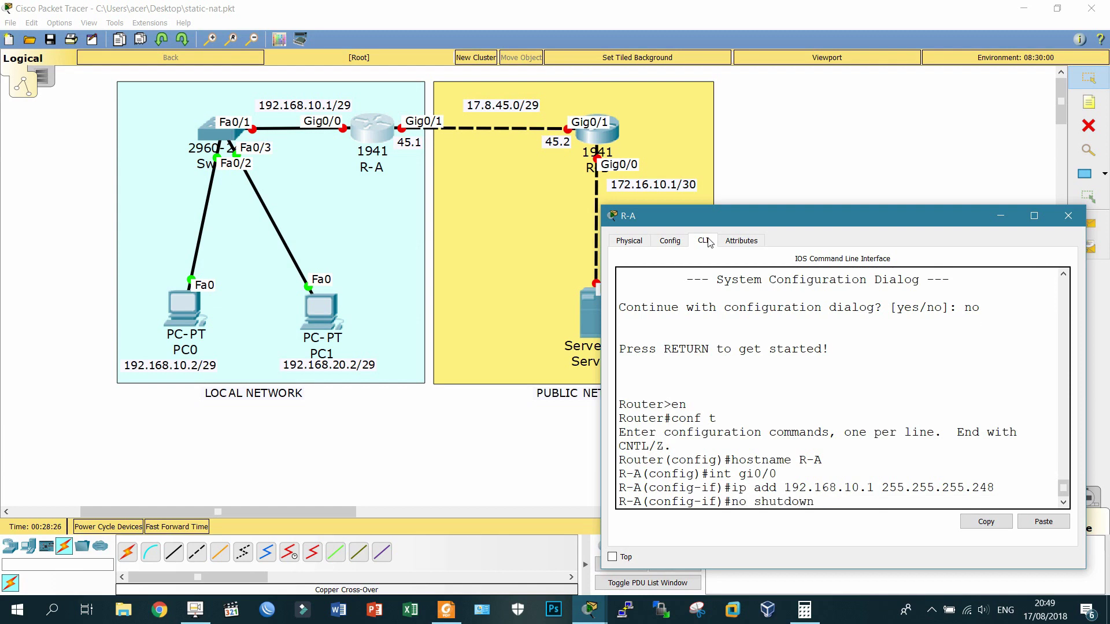
{"action": "key", "text": "Return"}
{"action": "key", "text": "Return"}
{"action": "type", "text": "exit"}
{"action": "key", "text": "Return"}
Assign 17.8.45.1 with mask 255.255.255.248 to R-A's gi0/1 interface and enable it with no shutdown
{"action": "type", "text": "int gi0/1"}
{"action": "key", "text": "Return"}
{"action": "type", "text": "ip add 17."}
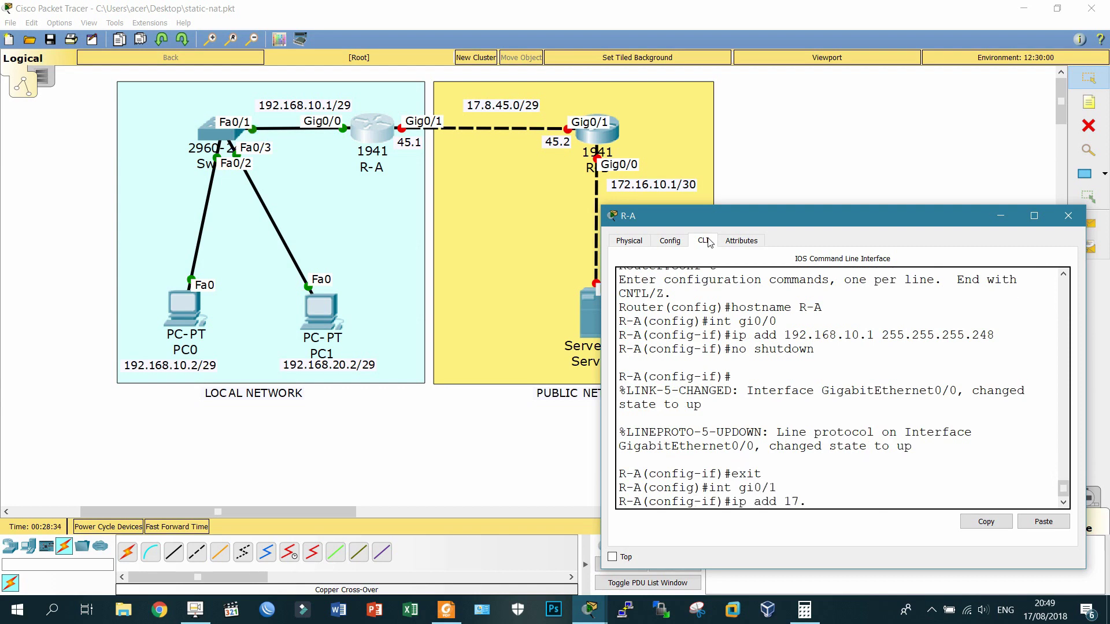
{"action": "type", "text": "8.45.1 255.255.2"}
{"action": "type", "text": "55.255.248"}
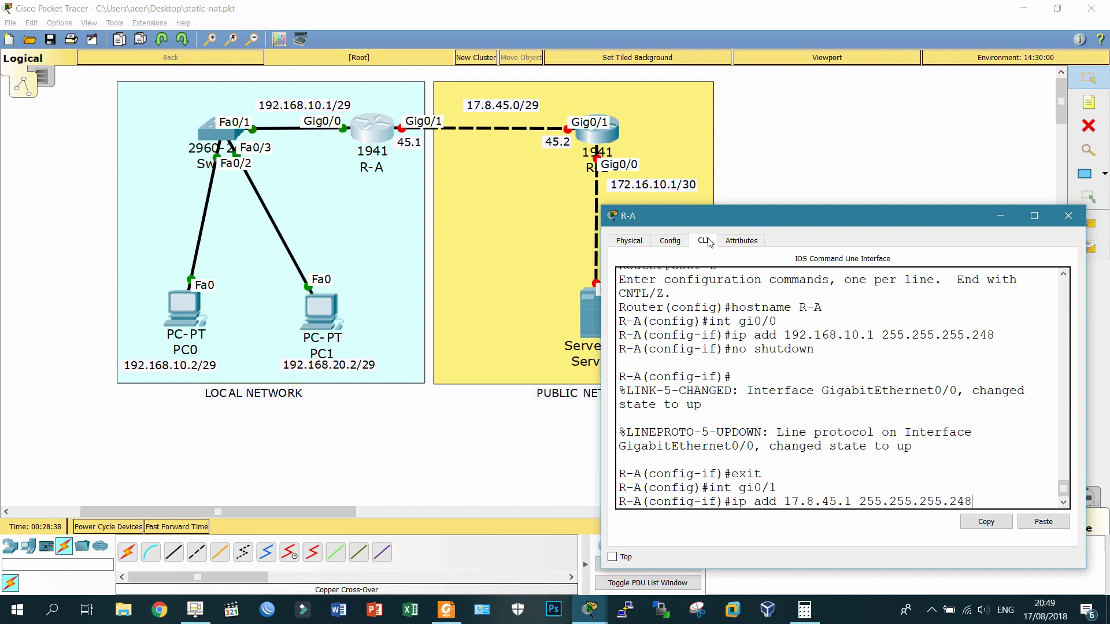
{"action": "key", "text": "Return"}
{"action": "type", "text": "no shutdown"}
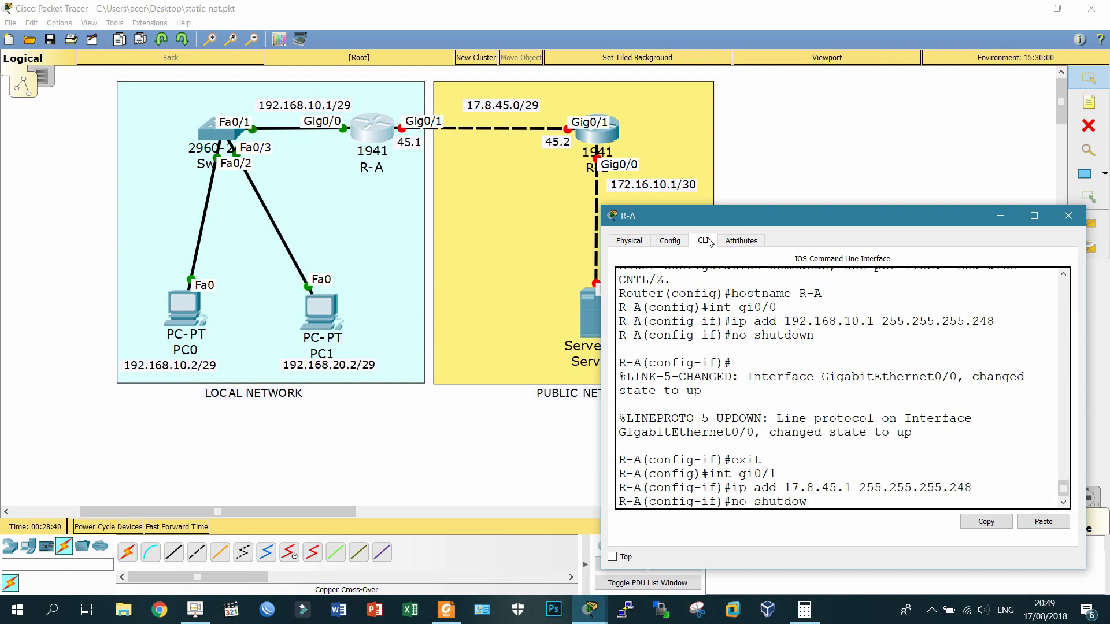
{"action": "key", "text": "Return"}
{"action": "type", "text": "exi"}
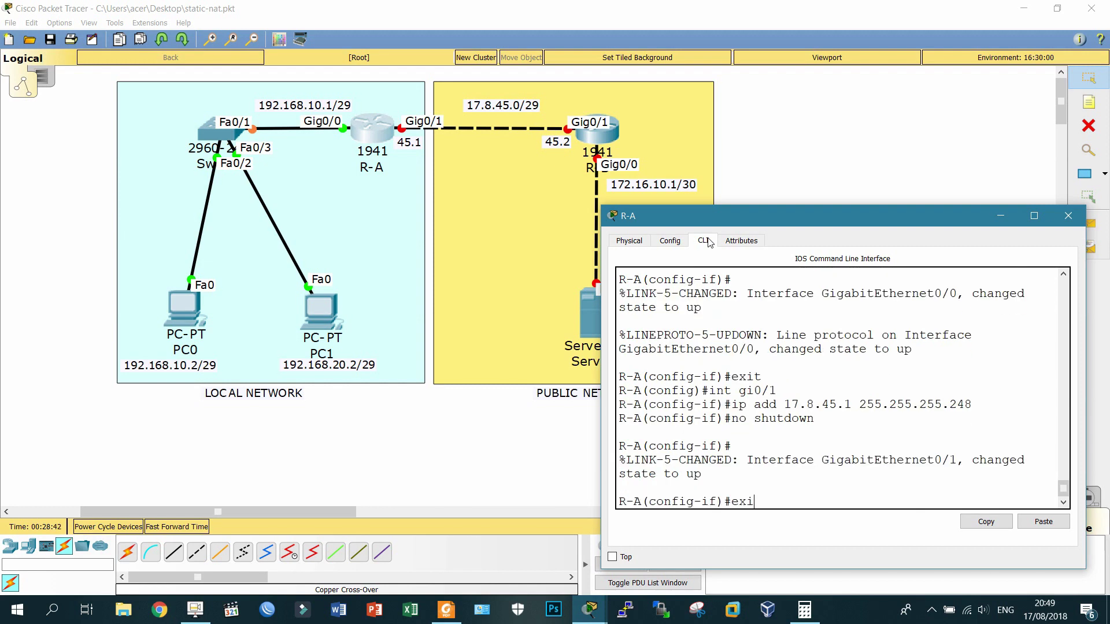
{"action": "type", "text": "t"}
{"action": "key", "text": "Return"}
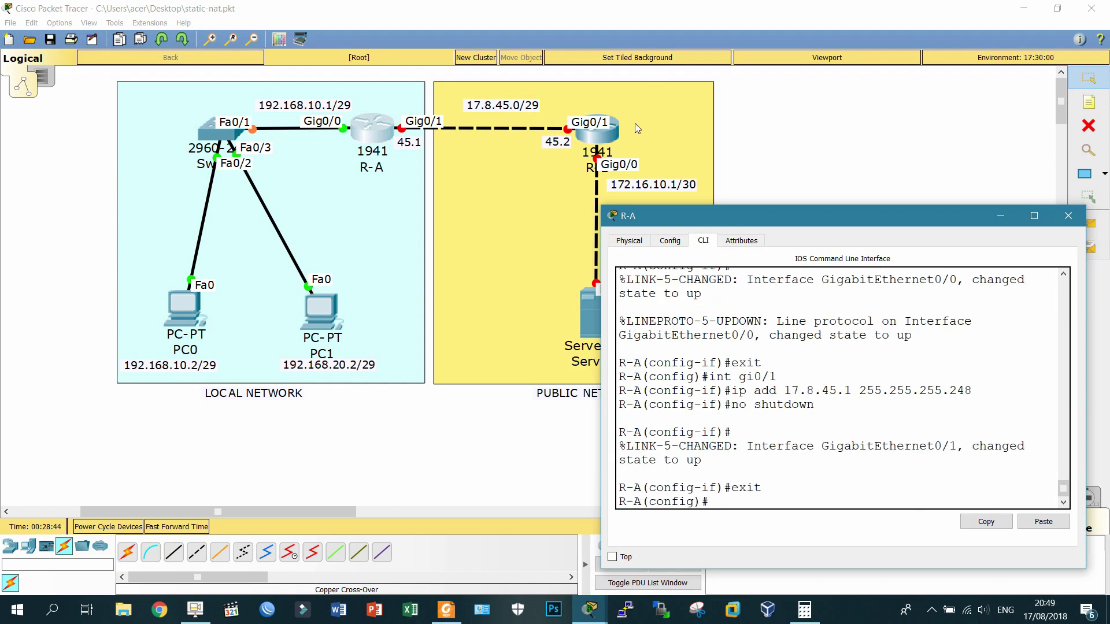
Open router R-B's command line in a widened window beside the topology and decline the initial configuration dialog
{"action": "left_click", "coordinate": [613, 142]}
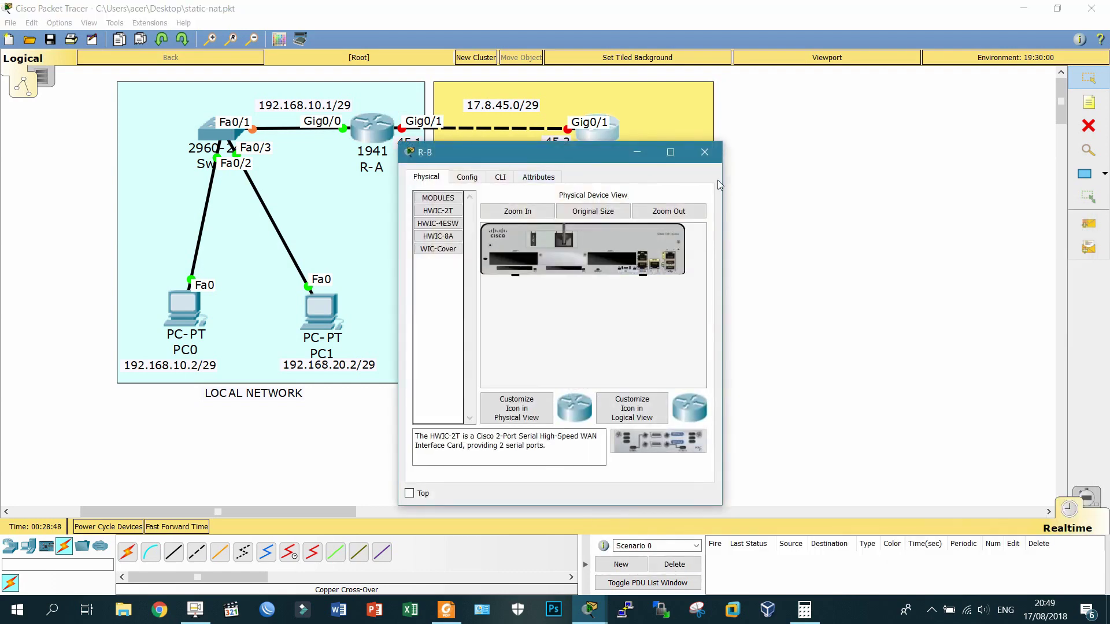
{"action": "left_click_drag", "start_coordinate": [721, 176], "coordinate": [884, 176]}
{"action": "left_click_drag", "start_coordinate": [719, 157], "coordinate": [933, 222]}
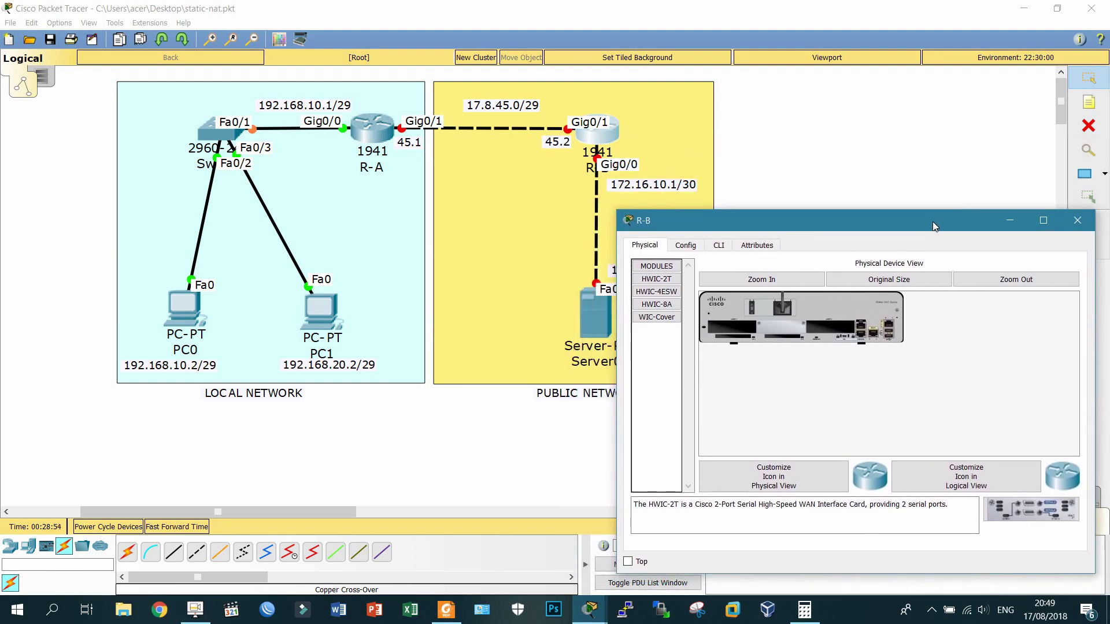
{"action": "left_click", "coordinate": [718, 245]}
{"action": "type", "text": "no"}
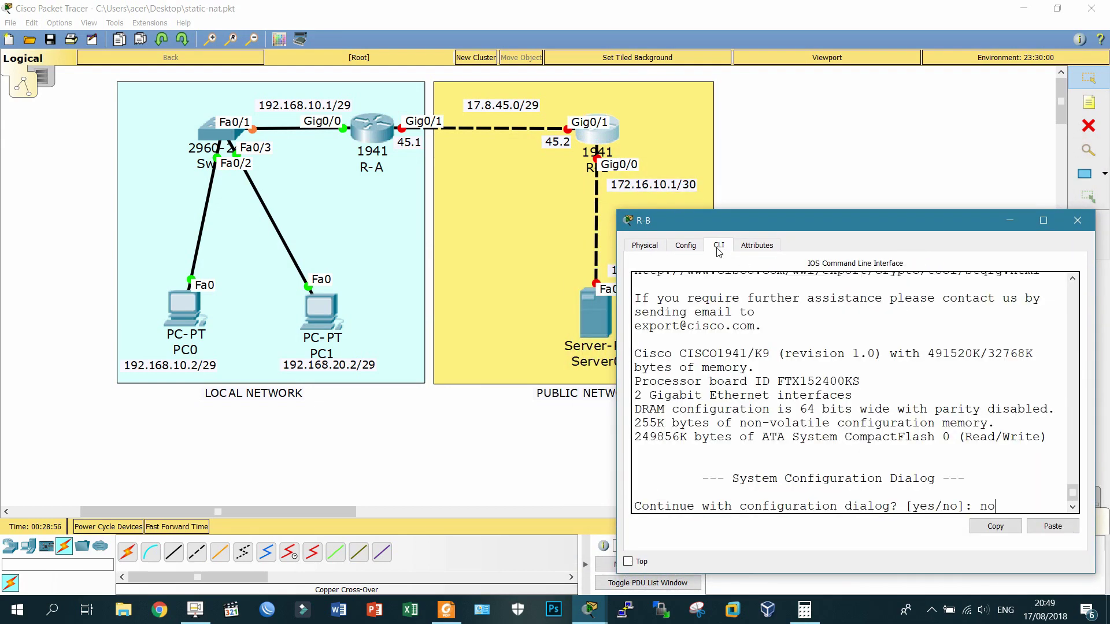
{"action": "key", "text": "Return"}
Enter global configuration mode on the public network's router and set its hostname to R-B
{"action": "type", "text": "en"}
{"action": "key", "text": "Return"}
{"action": "type", "text": "conf"}
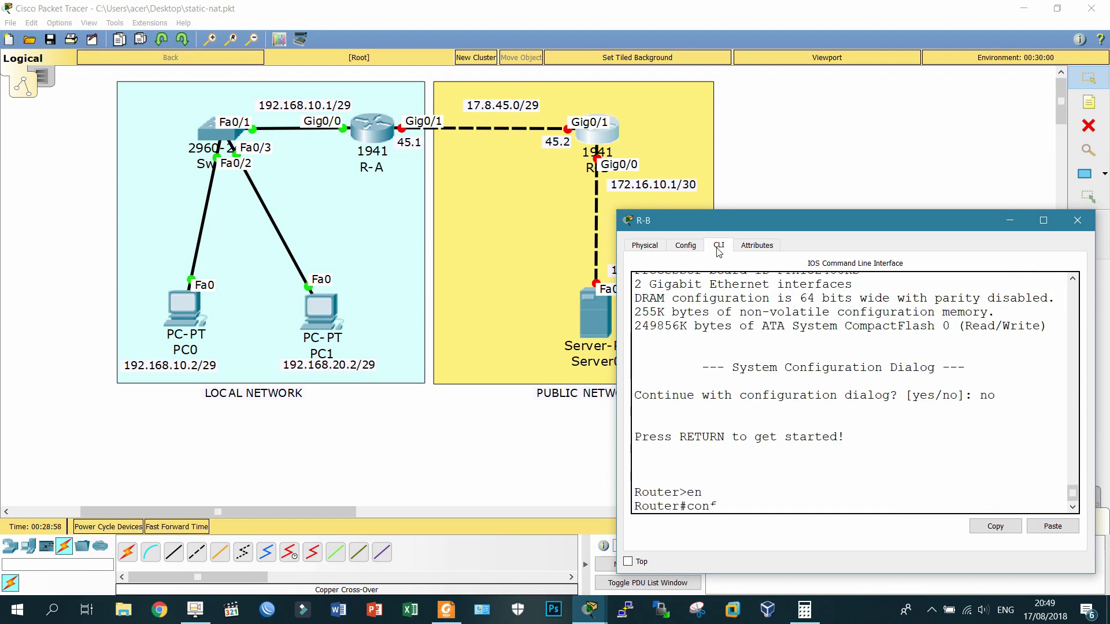
{"action": "type", "text": " t"}
{"action": "key", "text": "Return"}
{"action": "type", "text": "hostnam"}
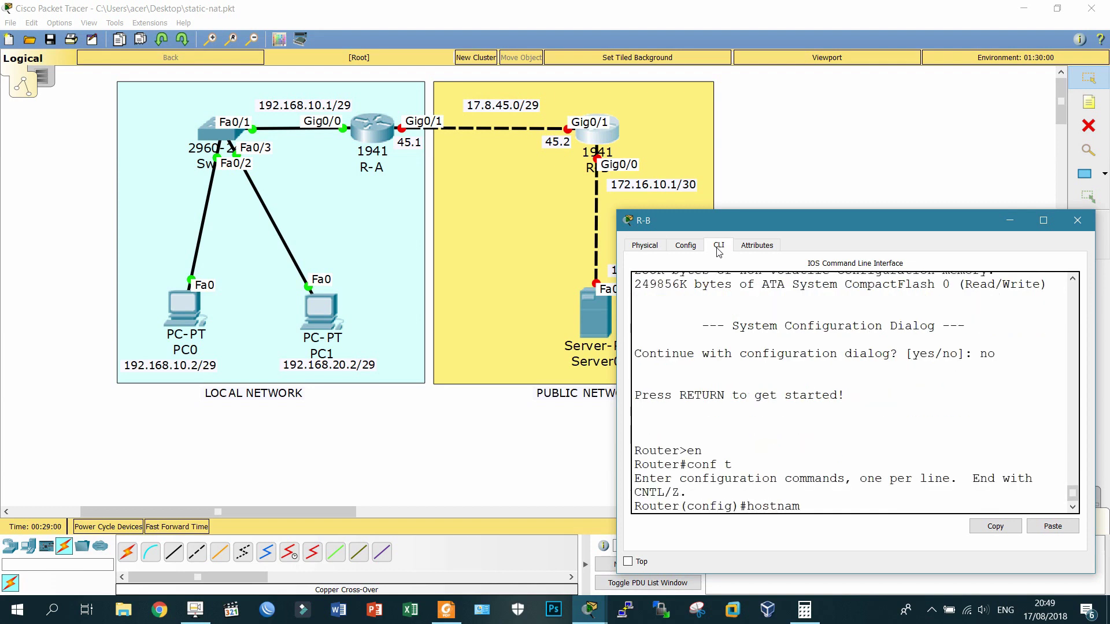
{"action": "type", "text": "e R-B"}
{"action": "key", "text": "Return"}
Assign 17.8.45.2 with mask 255.255.255.248 to R-B's g0/1 interface and enable it
{"action": "type", "text": "int g0/1"}
{"action": "key", "text": "Return"}
{"action": "type", "text": "ip add 1"}
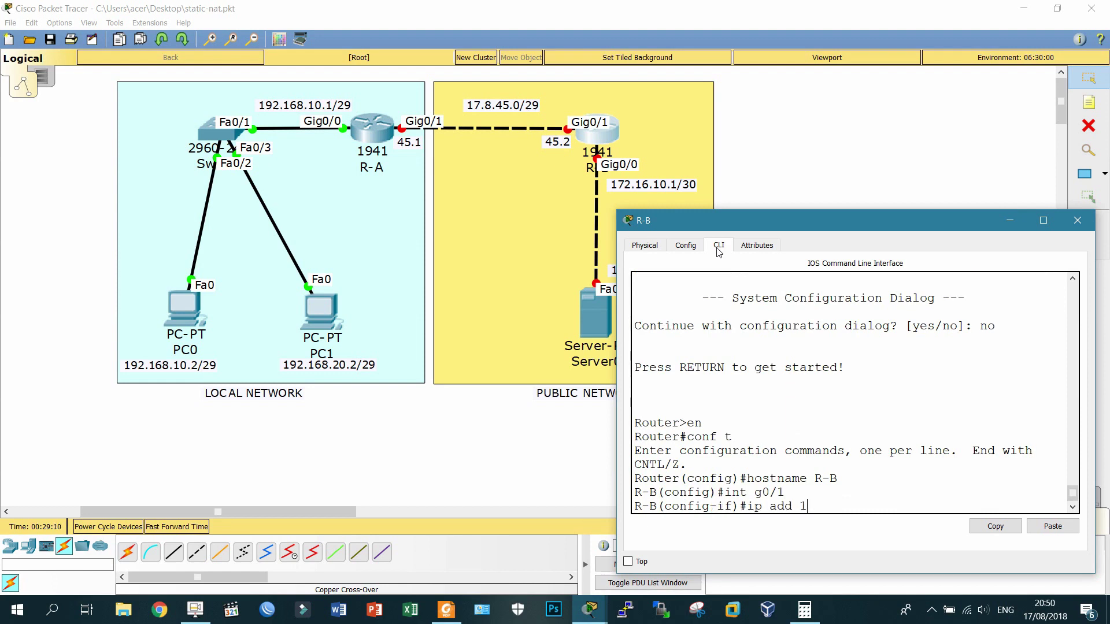
{"action": "type", "text": "7.8.45.1"}
{"action": "key", "text": "BackSpace"}
{"action": "type", "text": "2 255.255.255.248"}
{"action": "key", "text": "Return"}
{"action": "type", "text": "no sh"}
{"action": "key", "text": "Return"}
{"action": "type", "text": "exit"}
{"action": "key", "text": "Return"}
Assign 172.16.10.1 with mask 255.255.255.252 to R-B's gi0/0 interface and enable it with no shutdown
{"action": "type", "text": "int gi0/0"}
{"action": "key", "text": "Return"}
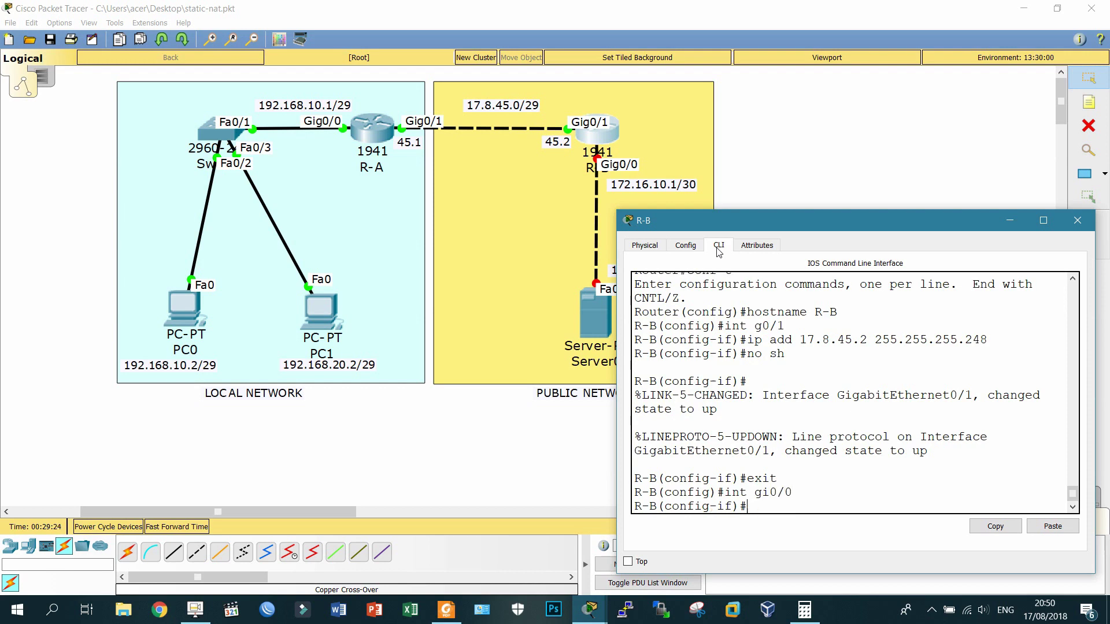
{"action": "type", "text": "ip add 172.16.10.1 255.255.255.252"}
{"action": "key", "text": "Return"}
{"action": "type", "text": "no shutdown"}
{"action": "key", "text": "Return"}
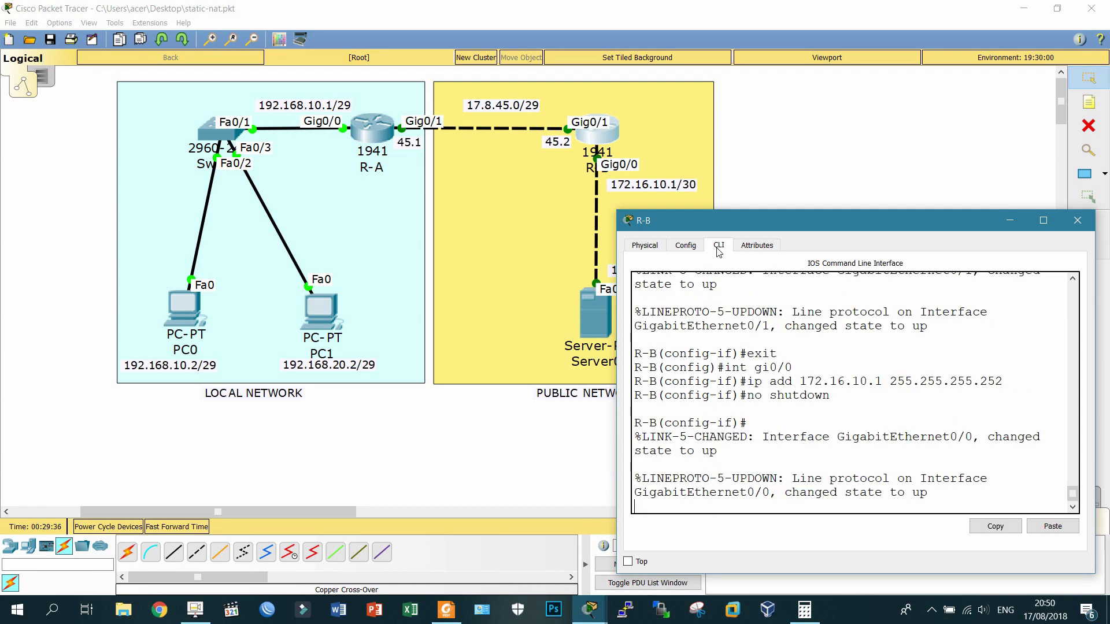
{"action": "type", "text": "exit"}
{"action": "key", "text": "Return"}
{"action": "type", "text": "ping"}
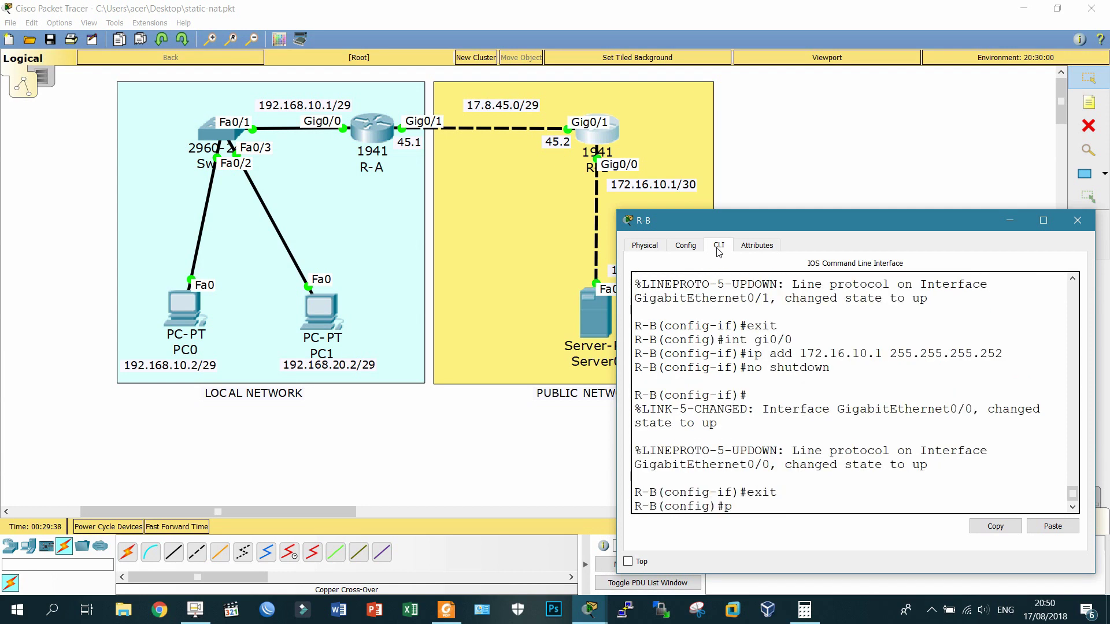
{"action": "key", "text": "BackSpace"}
{"action": "key", "text": "BackSpace"}
{"action": "key", "text": "BackSpace"}
{"action": "key", "text": "BackSpace"}
{"action": "key", "text": "BackSpace"}
Leave configuration mode on R-B, ping Server0 at 172.16.10.2 twice, and close the router window
{"action": "type", "text": "exit"}
{"action": "key", "text": "Return"}
{"action": "type", "text": "ping 172.16.10.2"}
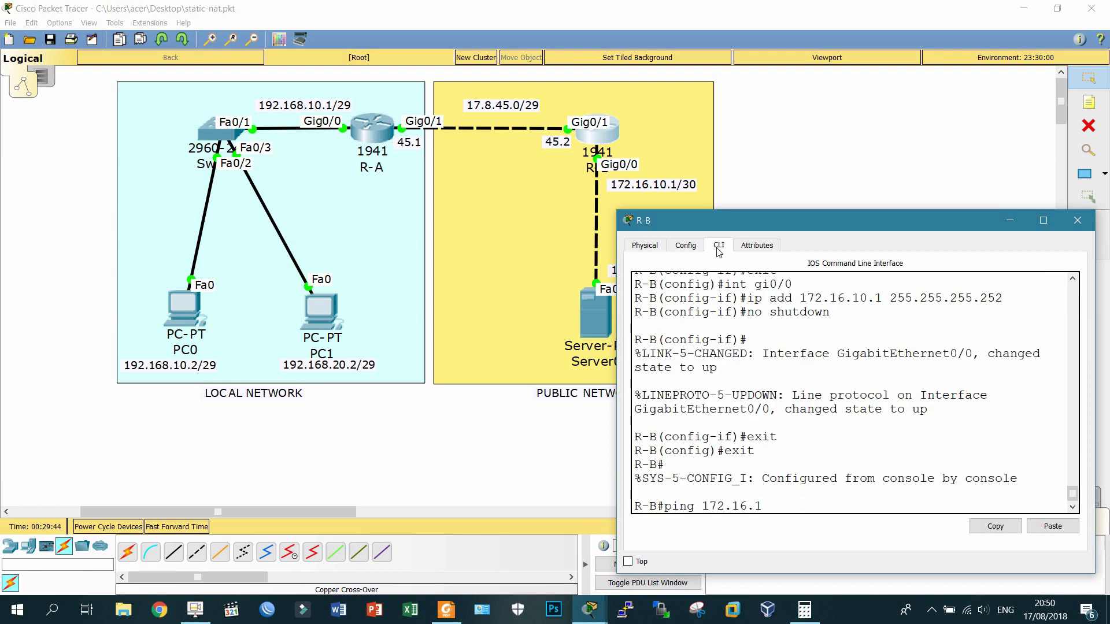
{"action": "key", "text": "Return"}
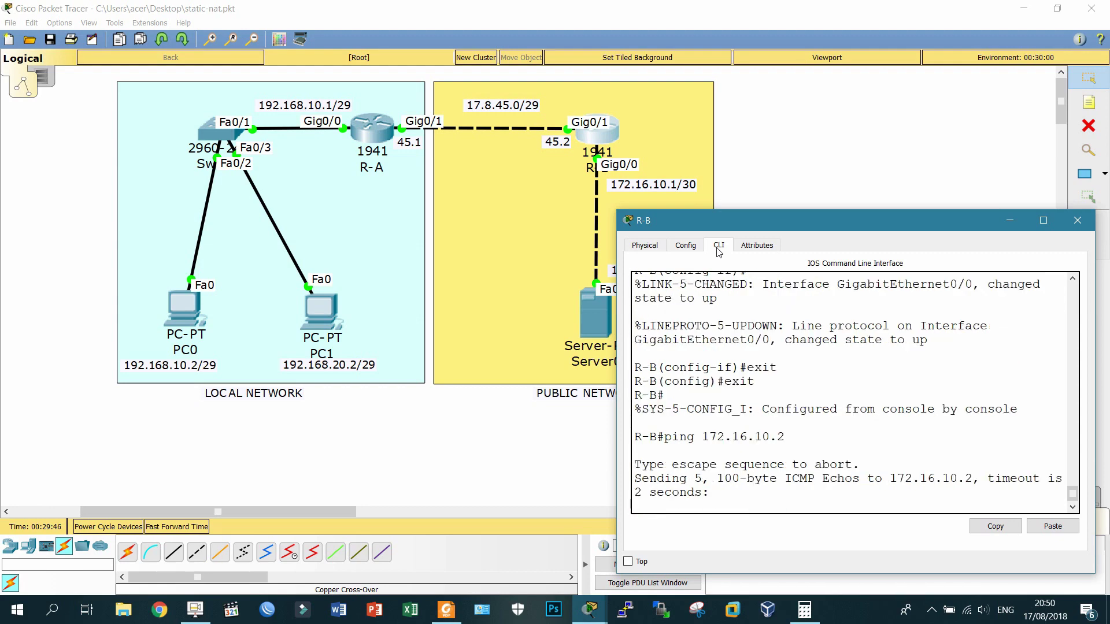
{"action": "key", "text": "Up"}
{"action": "key", "text": "Return"}
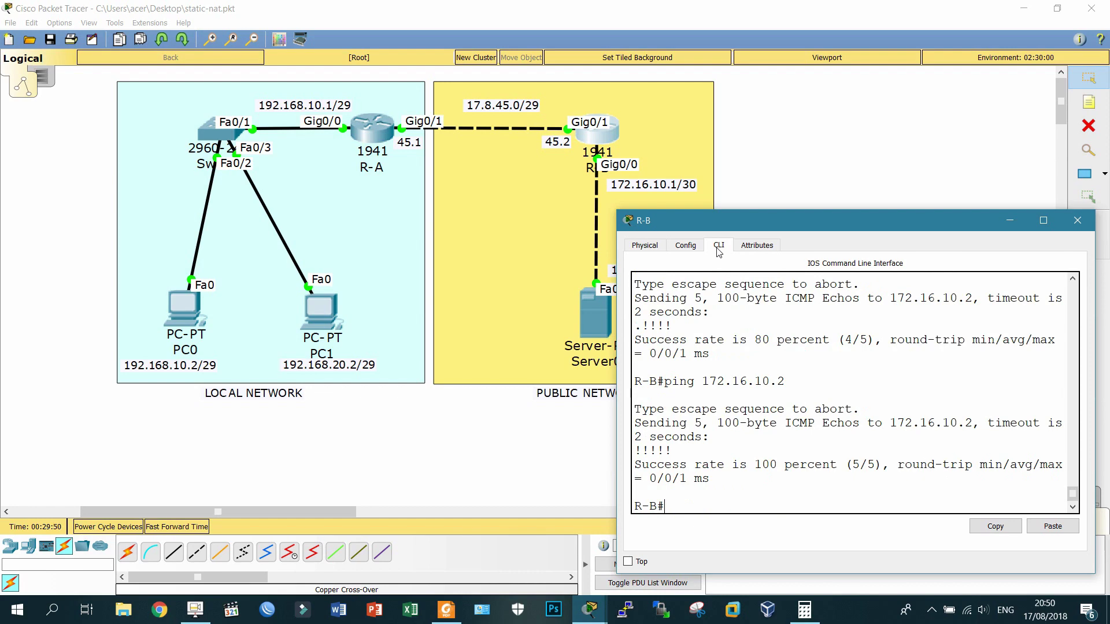
{"action": "left_click", "coordinate": [1077, 220]}
Leave configuration mode on R-A and ping R-B at 17.8.45.2 twice
{"action": "left_click", "coordinate": [366, 125]}
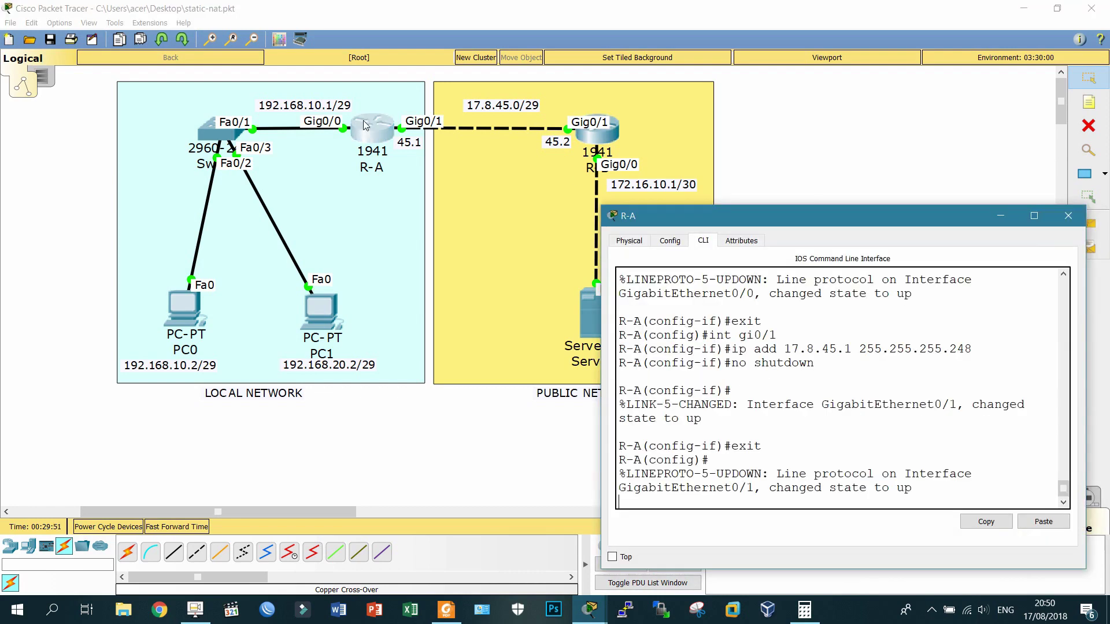
{"action": "key", "text": "Return"}
{"action": "type", "text": "exit"}
{"action": "key", "text": "Return"}
{"action": "type", "text": "ping 17.8.45.2"}
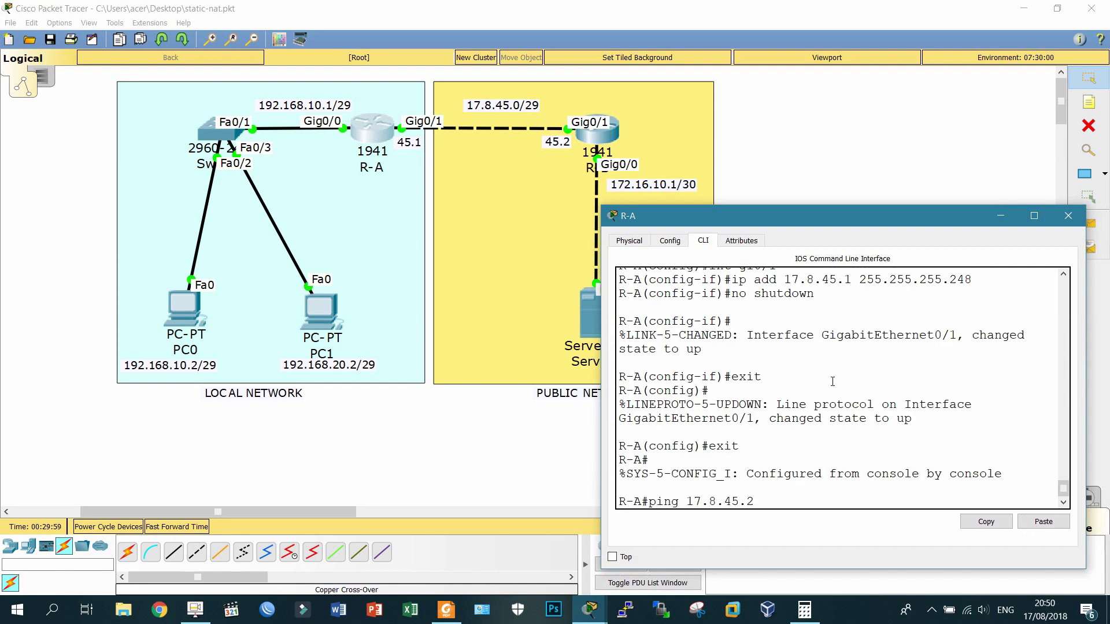
{"action": "key", "text": "Return"}
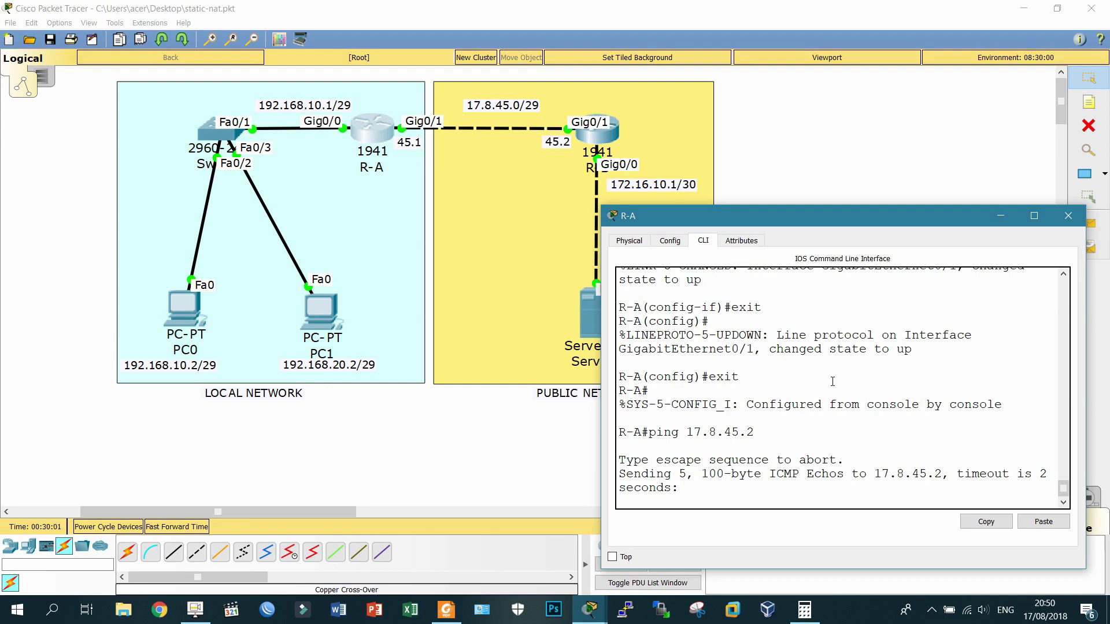
{"action": "key", "text": "Up"}
{"action": "key", "text": "Return"}
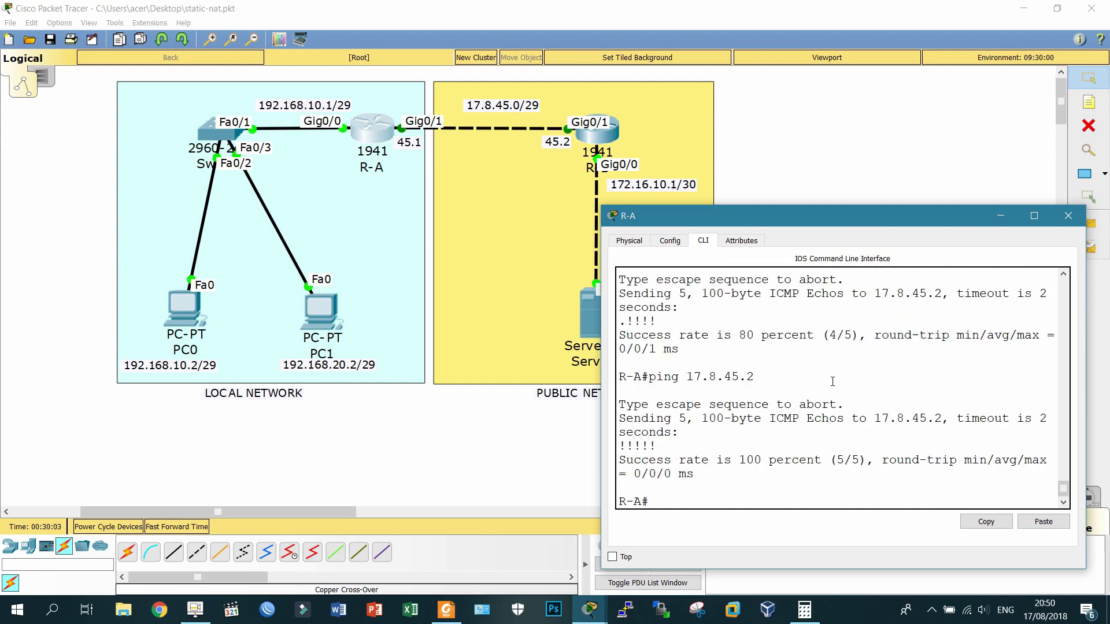
Ping PC0 at 192.168.10.2 from R-A
{"action": "key", "text": "Up"}
{"action": "key", "text": "BackSpace"}
{"action": "key", "text": "BackSpace"}
{"action": "key", "text": "BackSpace"}
{"action": "key", "text": "BackSpace"}
{"action": "key", "text": "BackSpace"}
{"action": "key", "text": "BackSpace"}
{"action": "key", "text": "BackSpace"}
{"action": "key", "text": "BackSpace"}
{"action": "key", "text": "BackSpace"}
{"action": "type", "text": "192.168.10.2"}
{"action": "key", "text": "Return"}
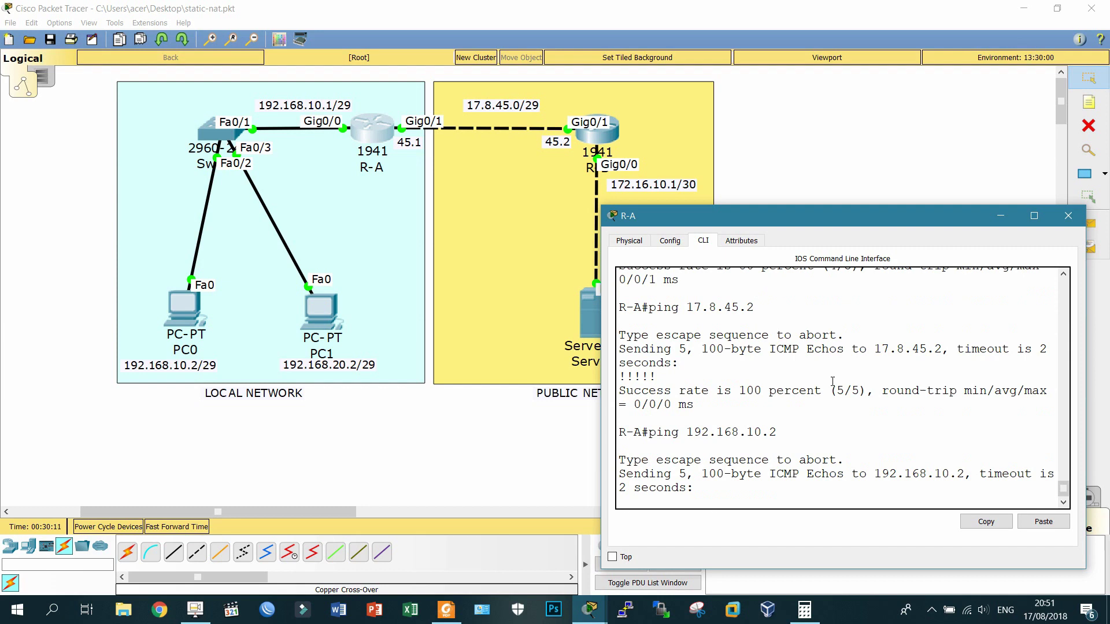
Ping the second local host at 192.168.10.3 from R-A
{"action": "key", "text": "Up"}
{"action": "key", "text": "BackSpace"}
{"action": "type", "text": "3"}
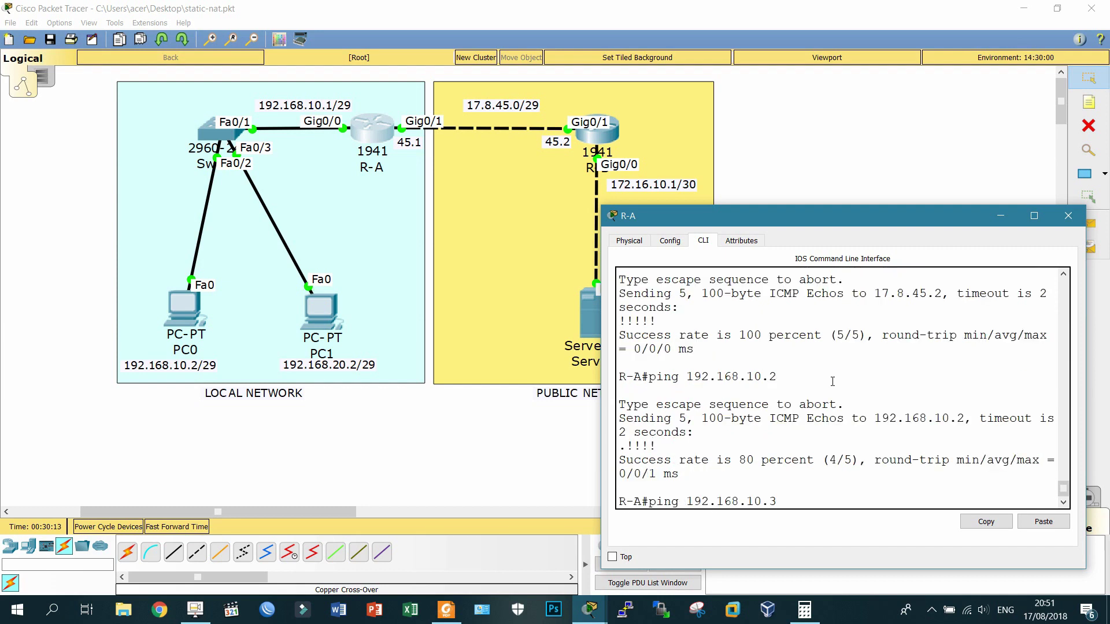
{"action": "key", "text": "Return"}
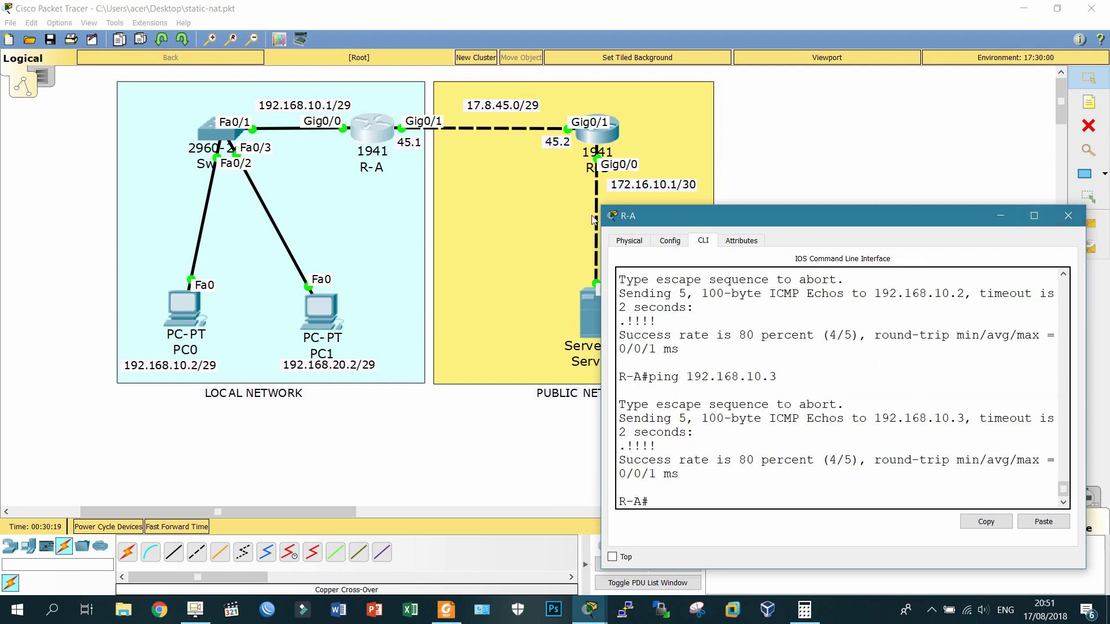
Enlarge the R-A window, enter global configuration mode, and mark interface gi0/0 as NAT inside
{"action": "left_click_drag", "start_coordinate": [601, 207], "coordinate": [534, 204]}
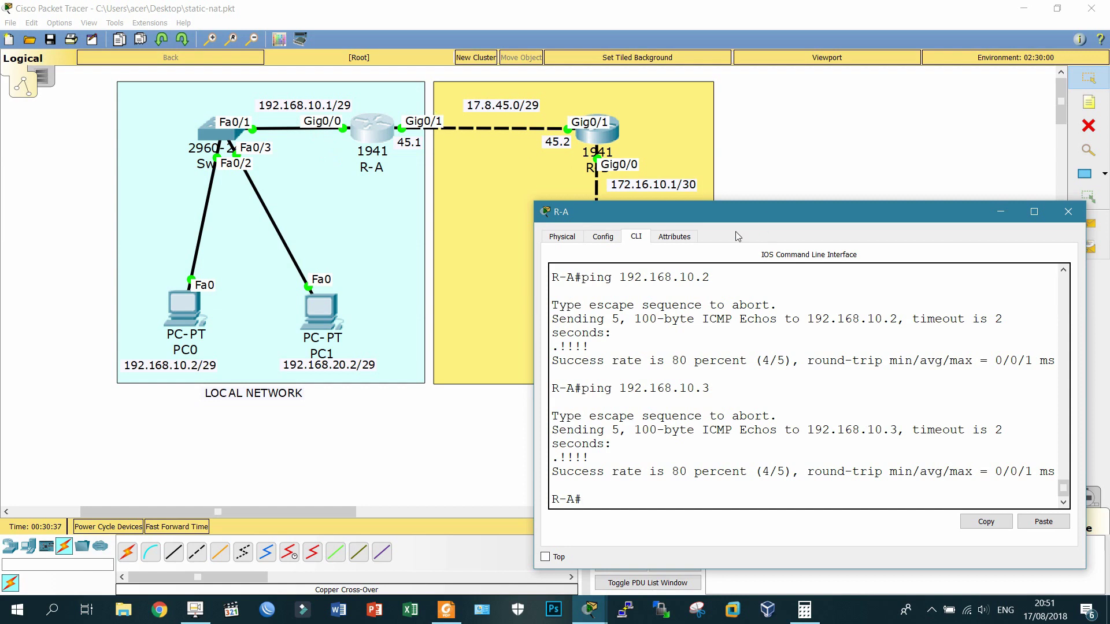
{"action": "type", "text": "conf t"}
{"action": "key", "text": "Return"}
{"action": "type", "text": "int f"}
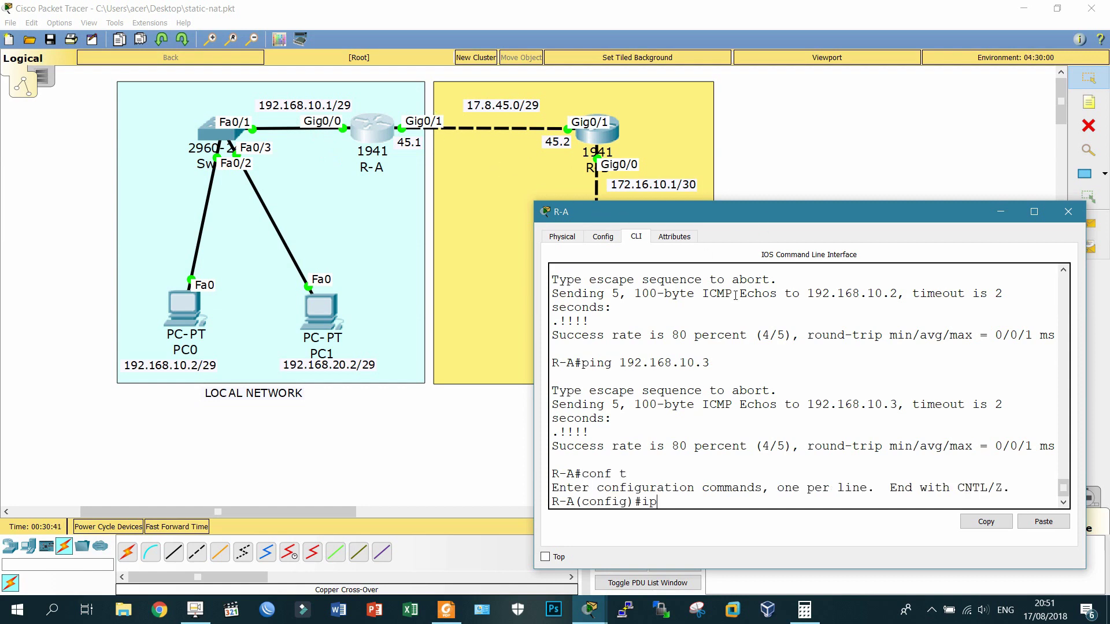
{"action": "key", "text": "BackSpace"}
{"action": "type", "text": "gi0"}
{"action": "type", "text": "p nat inside"}
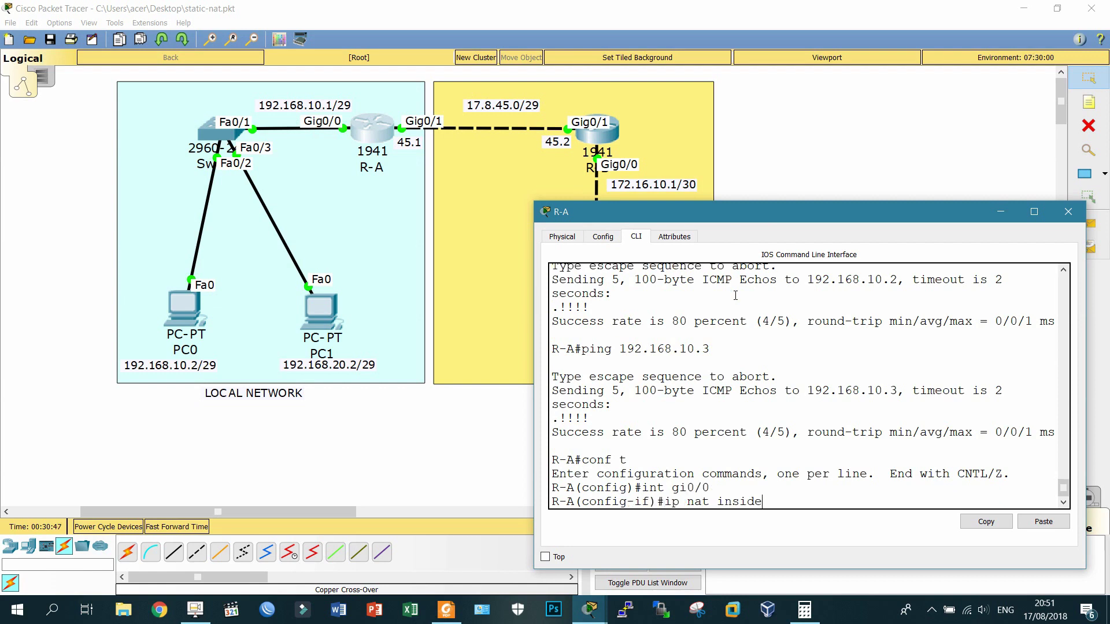
{"action": "key", "text": "Return"}
{"action": "type", "text": "ex"}
{"action": "key", "text": "Return"}
Mark R-A's gi0/1 interface as NAT outside and return to global configuration mode
{"action": "type", "text": "int gi0/1"}
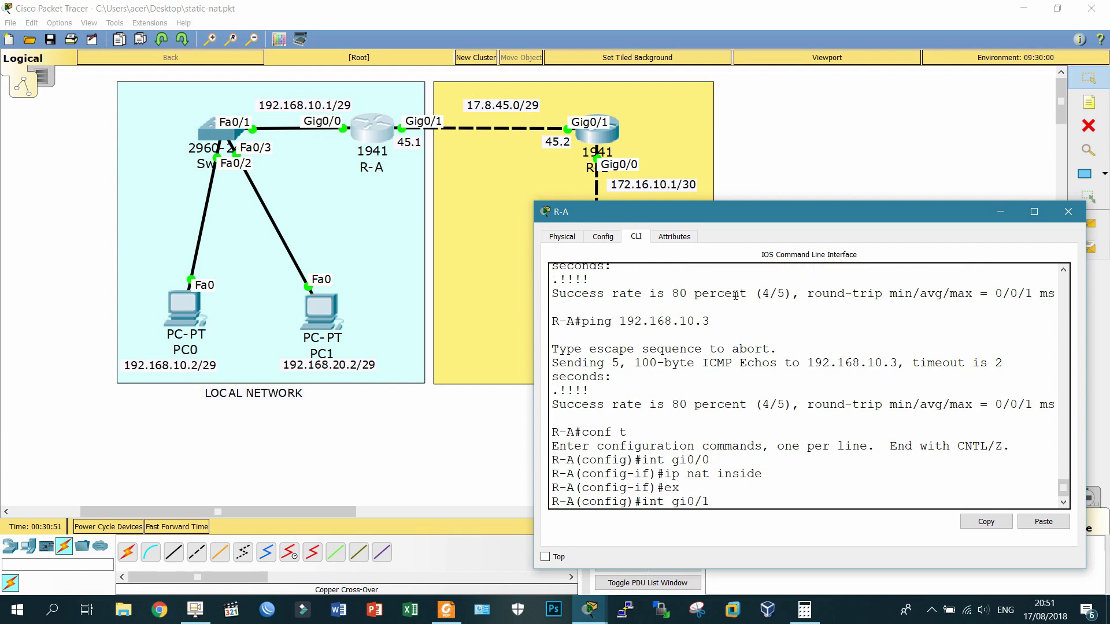
{"action": "key", "text": "Return"}
{"action": "type", "text": "i"}
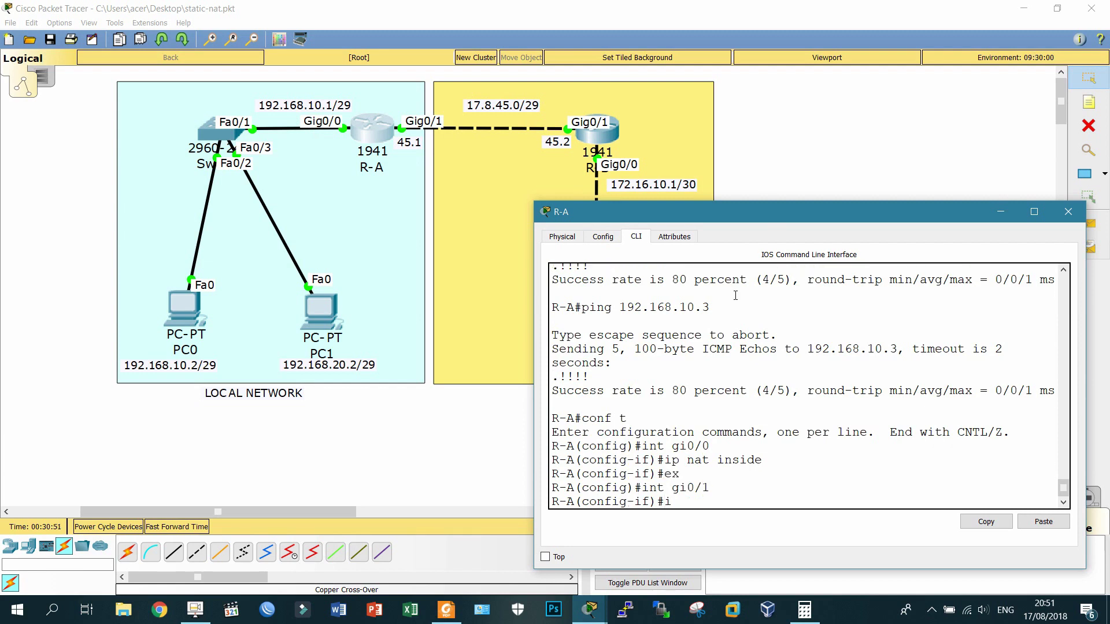
{"action": "type", "text": "p nat outside"}
{"action": "key", "text": "Return"}
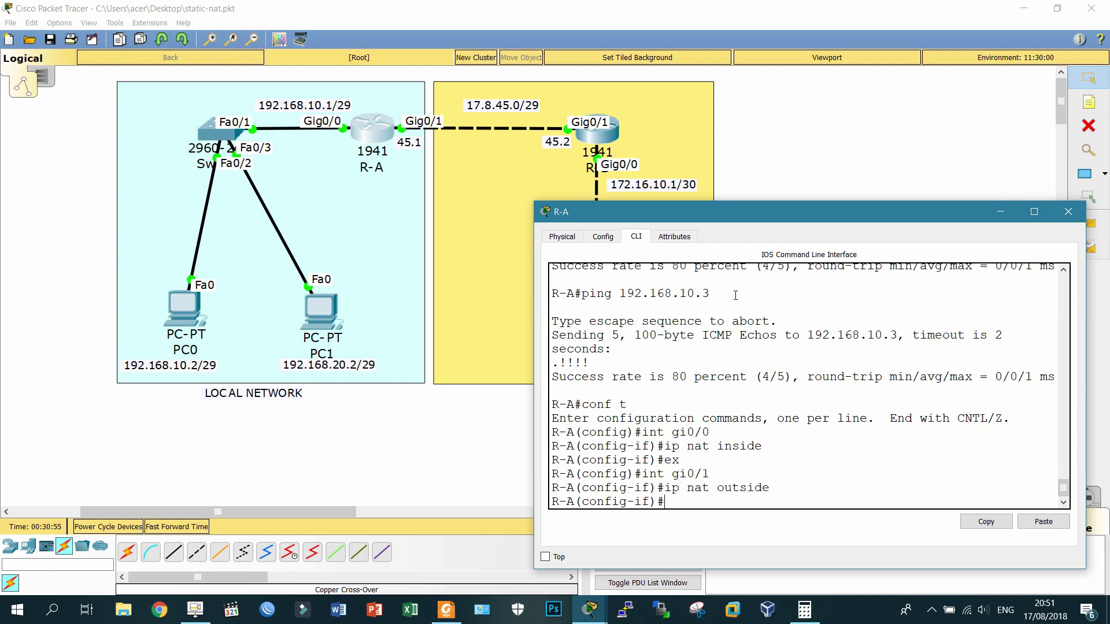
{"action": "type", "text": "exit"}
{"action": "key", "text": "Return"}
Create a static inside source NAT mapping on R-A from 192.168.10.2 to 17.8.45.3, checking the command's options
{"action": "type", "text": "ip"}
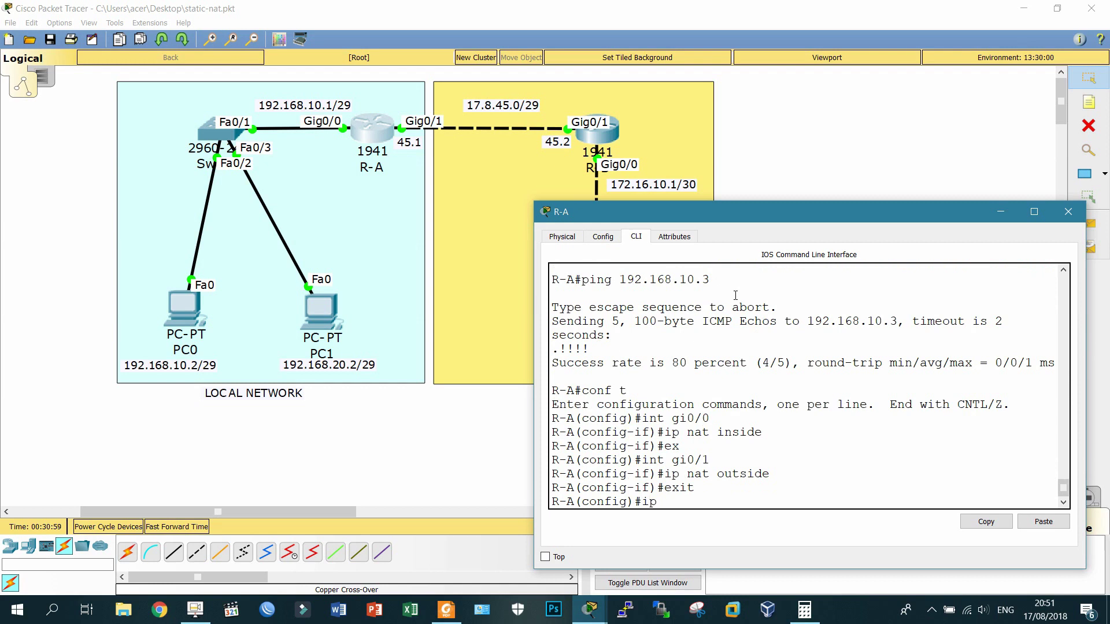
{"action": "type", "text": " nat inside"}
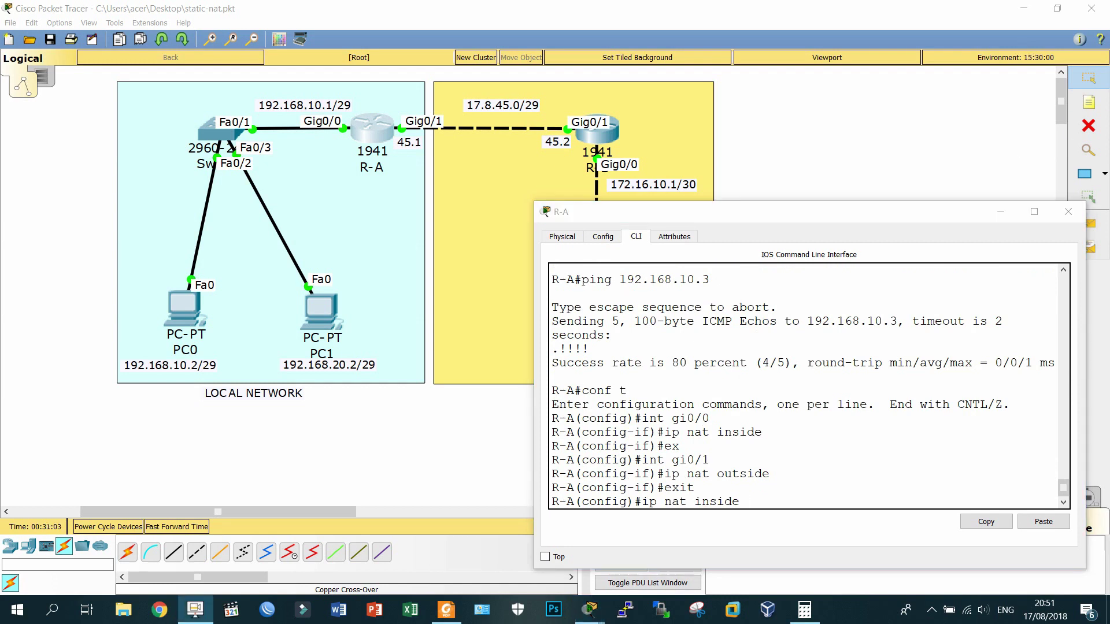
{"action": "left_click", "coordinate": [727, 218]}
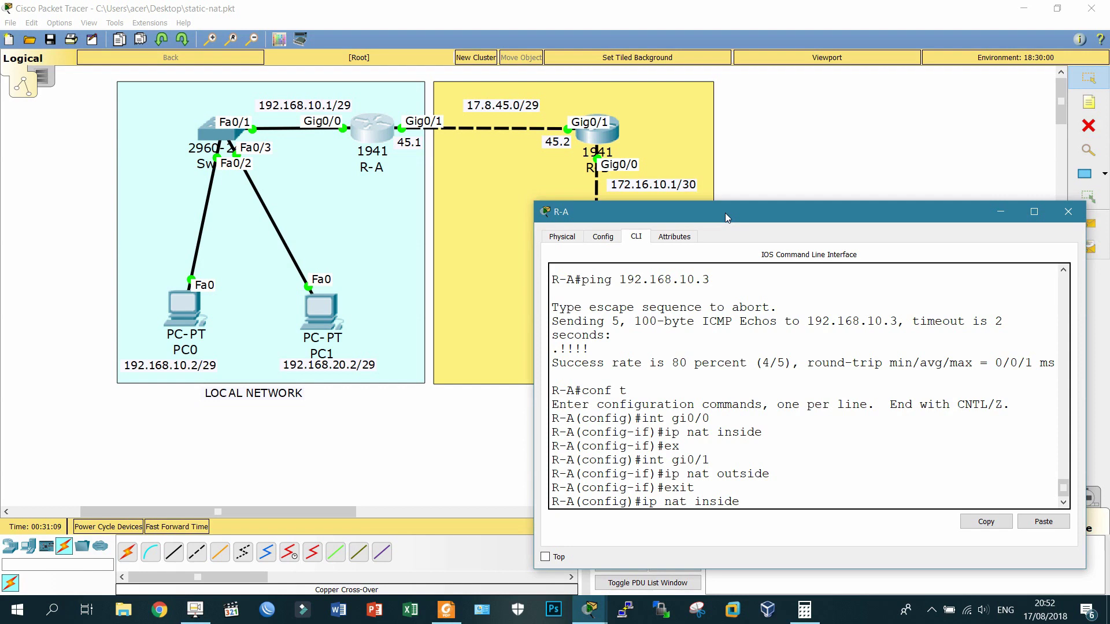
{"action": "type", "text": "source static 17"}
{"action": "key", "text": "BackSpace"}
{"action": "key", "text": "BackSpace"}
{"action": "type", "text": "?"}
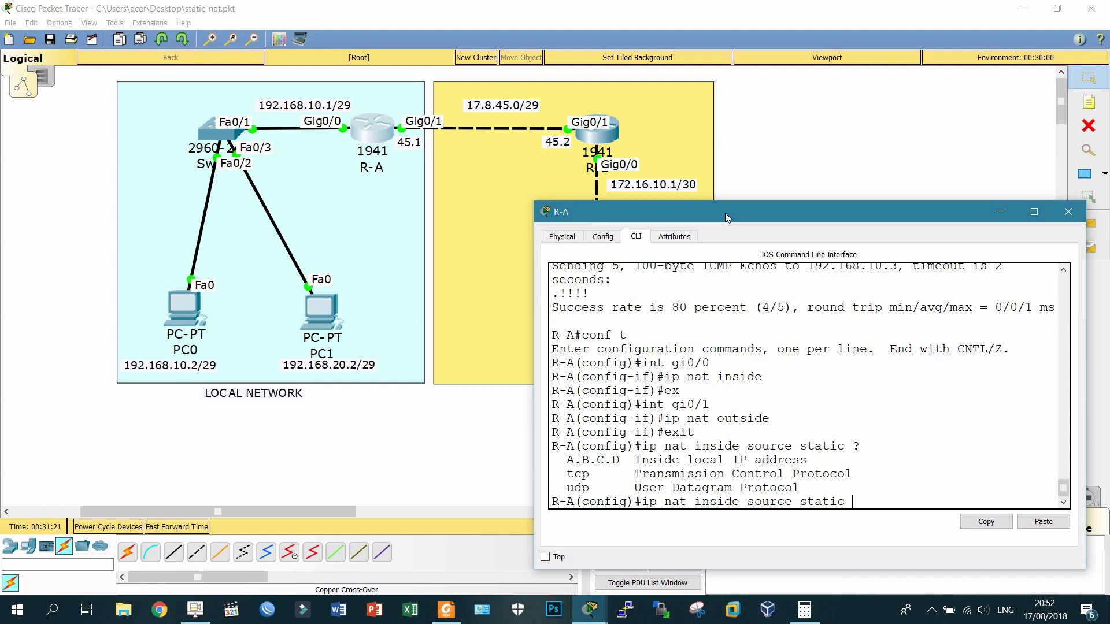
{"action": "type", "text": "192.168.10.2 17.8.45."}
{"action": "type", "text": "3"}
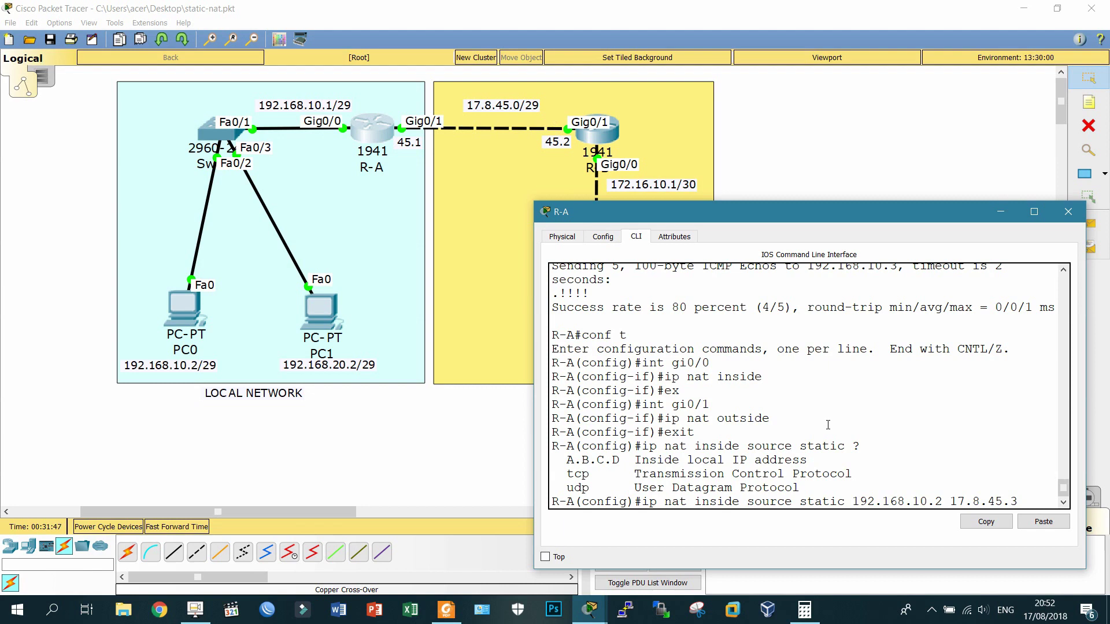
{"action": "key", "text": "Return"}
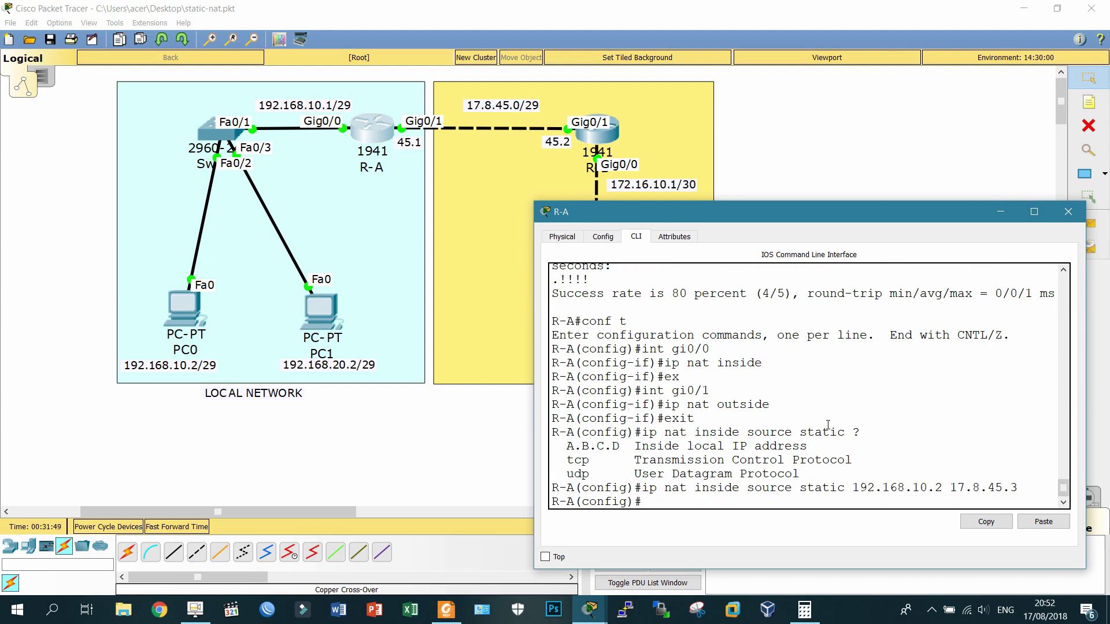
Add a default route on R-A (0.0.0.0 0.0.0.0) through 17.8.45.2 and leave configuration mode
{"action": "type", "text": "ip route 0.0.0.0 0.0.0.0 17.8.45.1"}
{"action": "key", "text": "BackSpace"}
{"action": "type", "text": "2"}
{"action": "key", "text": "Return"}
{"action": "type", "text": "exit"}
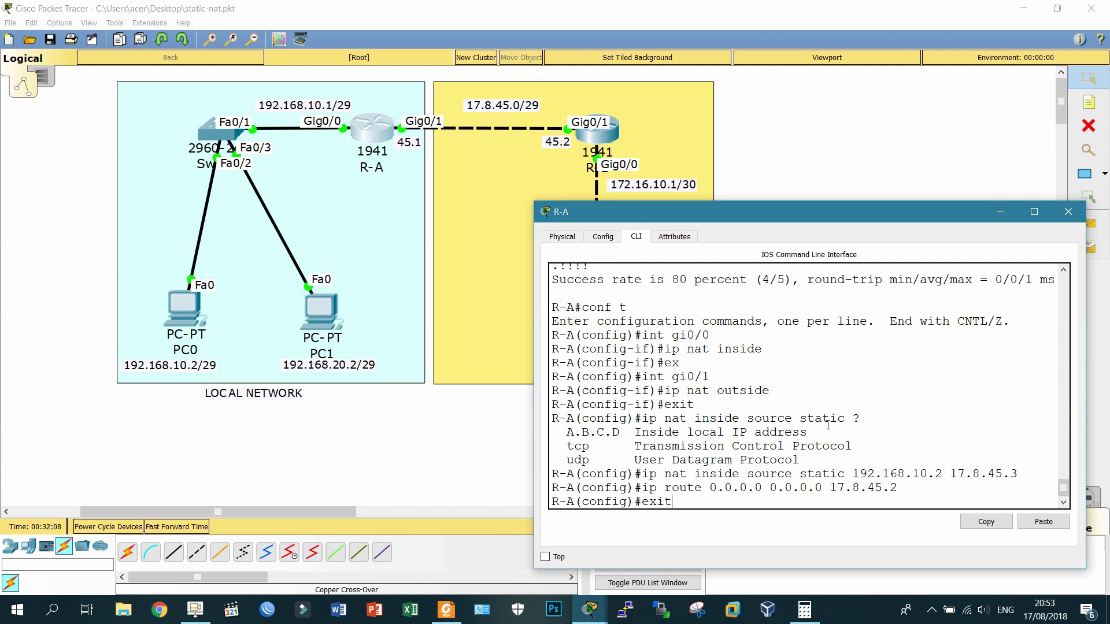
{"action": "key", "text": "Return"}
List the show ip nat options on R-A and display the NAT statistics
{"action": "type", "text": "sho"}
{"action": "key", "text": "Tab"}
{"action": "type", "text": "ip na"}
{"action": "key", "text": "Tab"}
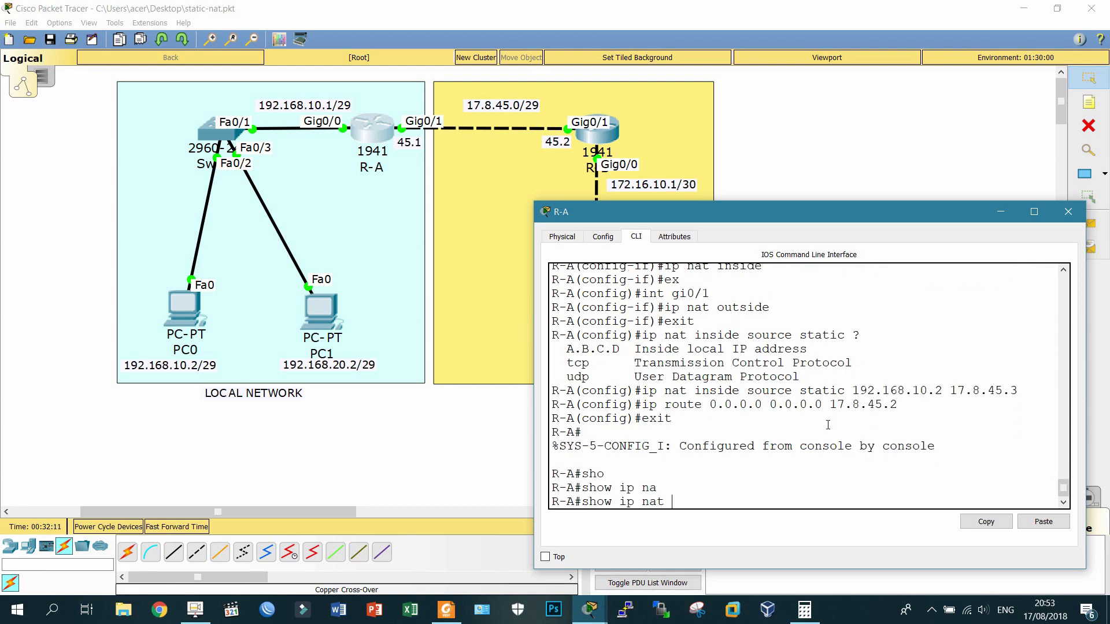
{"action": "type", "text": "t?"}
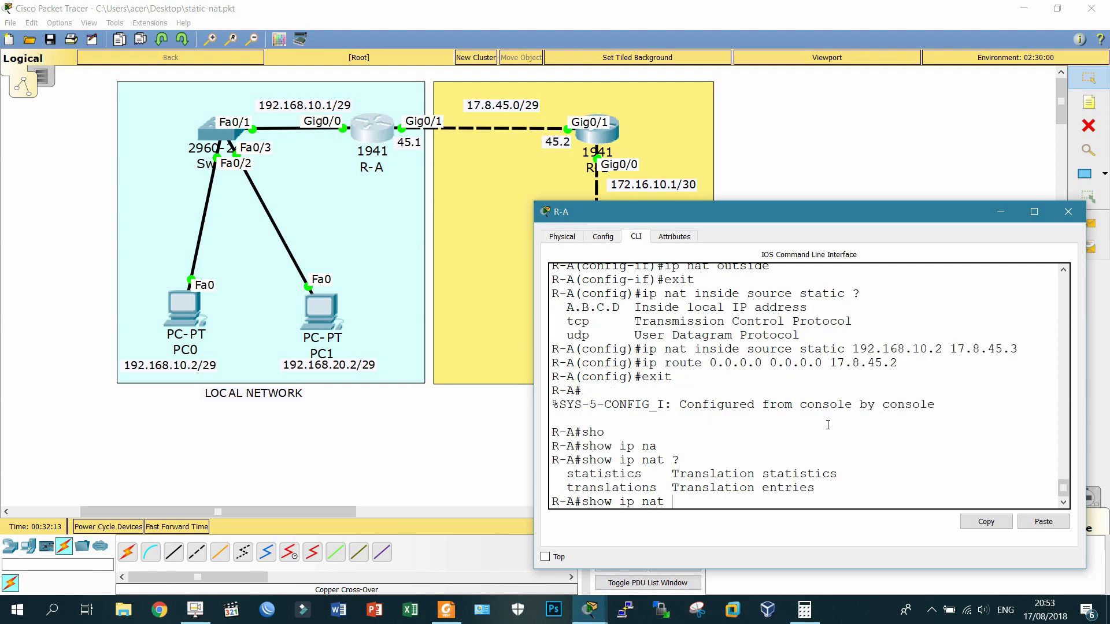
{"action": "type", "text": "st"}
{"action": "key", "text": "Tab"}
{"action": "key", "text": "Return"}
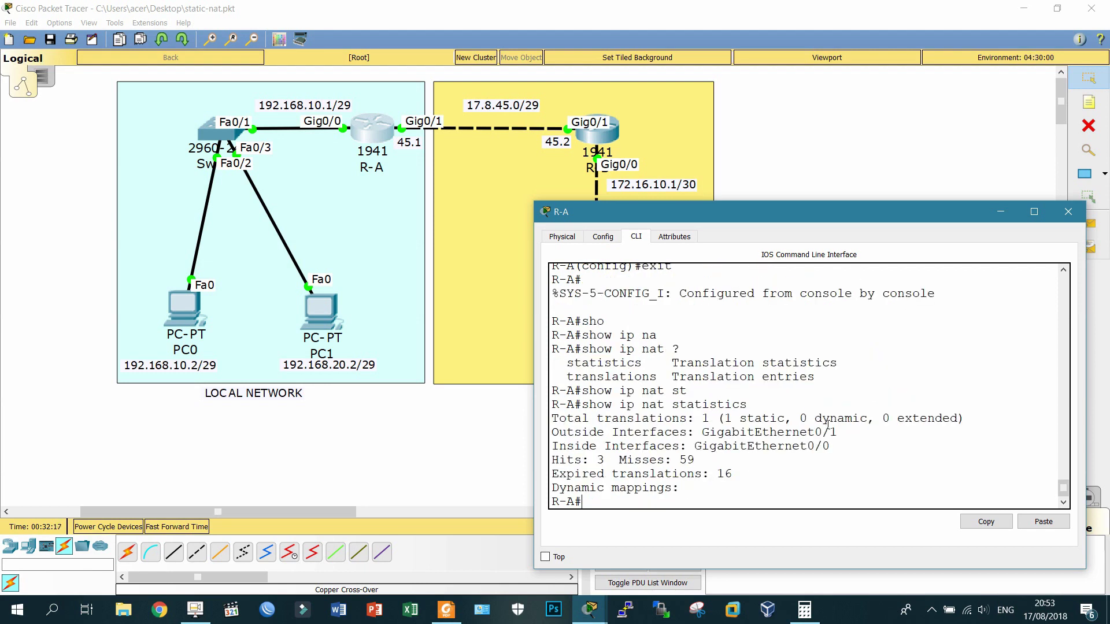
Ping Server0 at 172.16.10.2 from PC0's Command Prompt, then close the PC0 window
{"action": "left_click", "coordinate": [191, 311]}
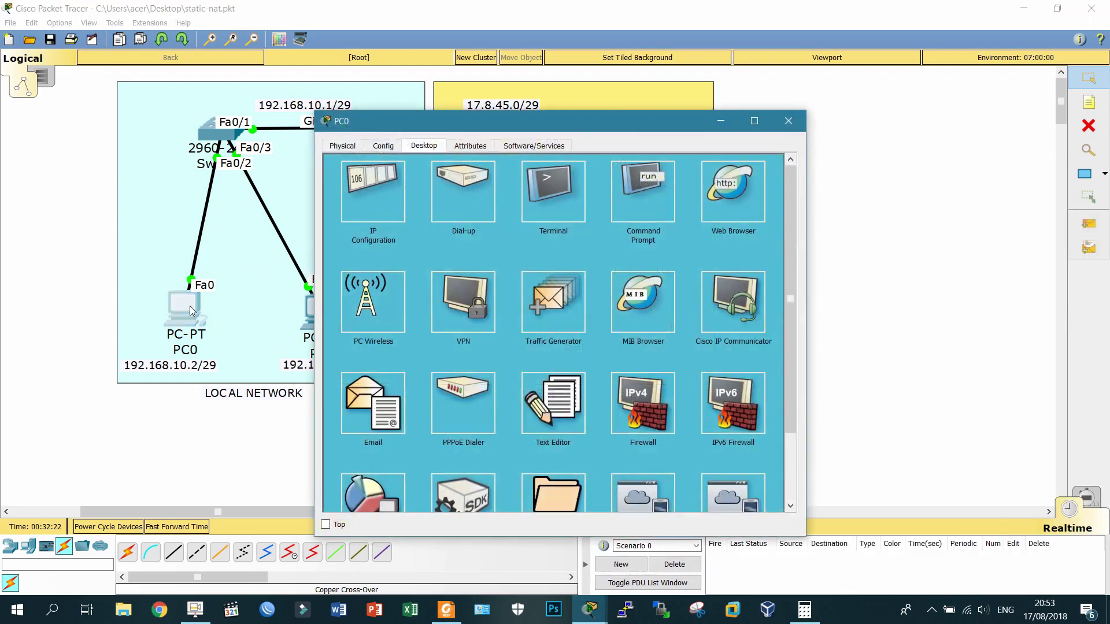
{"action": "left_click", "coordinate": [654, 186]}
{"action": "key", "text": "alt+Tab"}
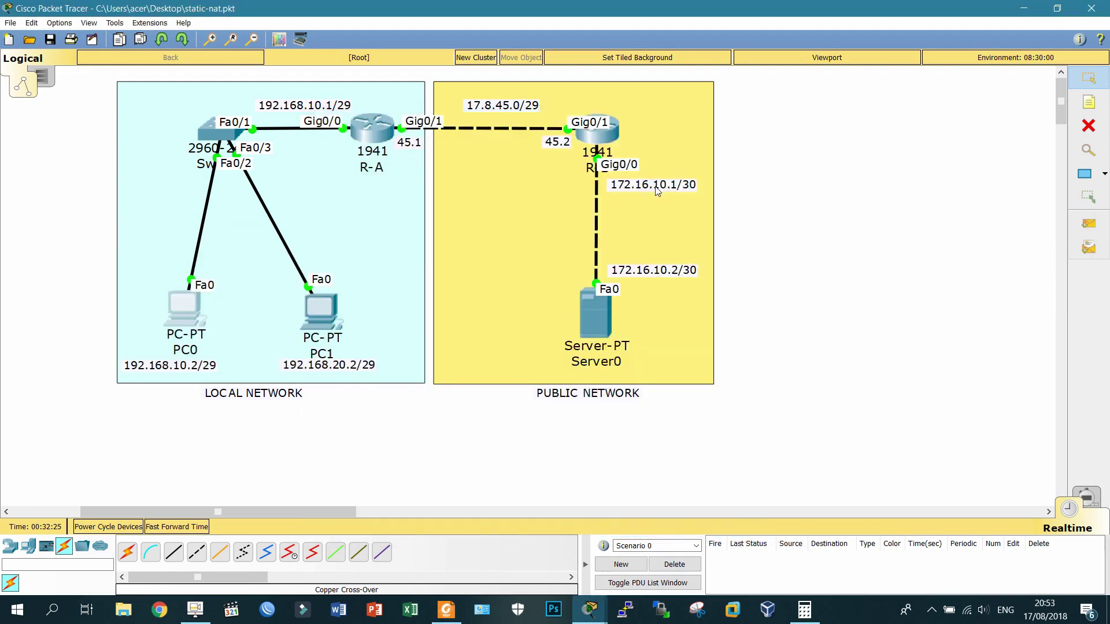
{"action": "key", "text": "alt+Tab"}
{"action": "key", "text": "alt+Tab"}
{"action": "key", "text": "alt+Tab"}
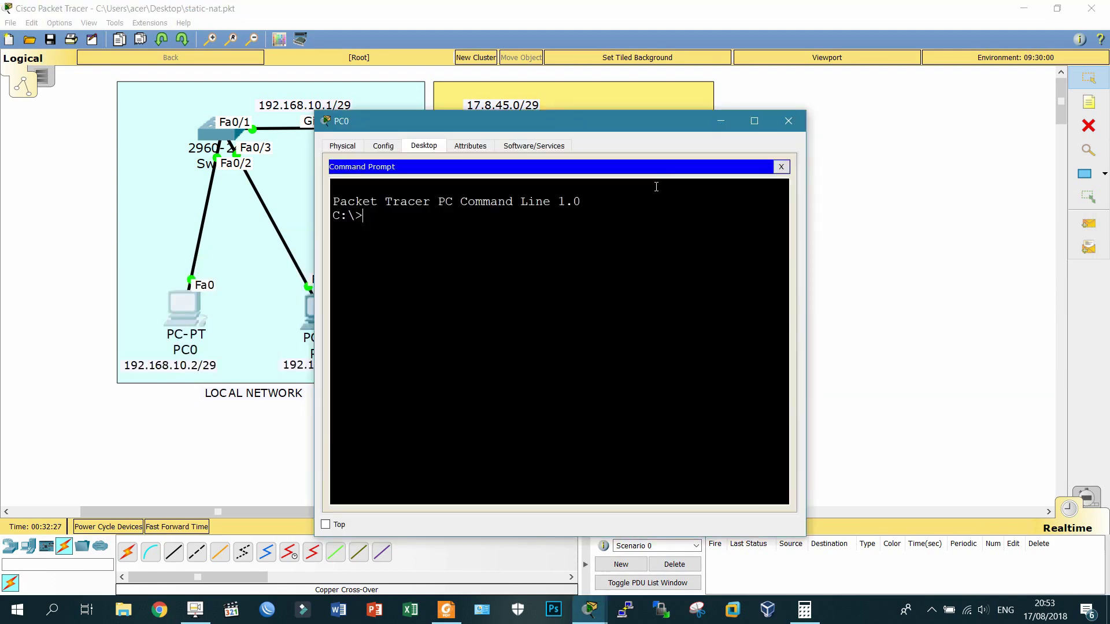
{"action": "key", "text": "alt+Tab"}
{"action": "key", "text": "alt+Tab"}
{"action": "type", "text": "ping 172."}
{"action": "key", "text": "alt+Tab"}
{"action": "key", "text": "alt+Tab"}
{"action": "type", "text": "16.10.2"}
{"action": "key", "text": "Return"}
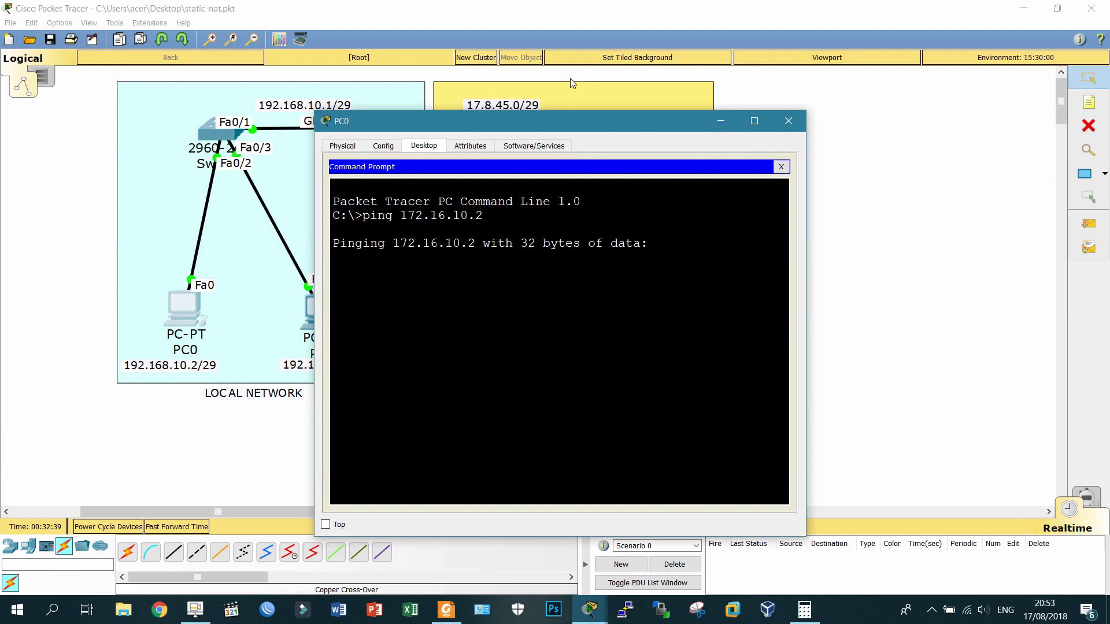
{"action": "left_click_drag", "start_coordinate": [579, 127], "coordinate": [900, 53]}
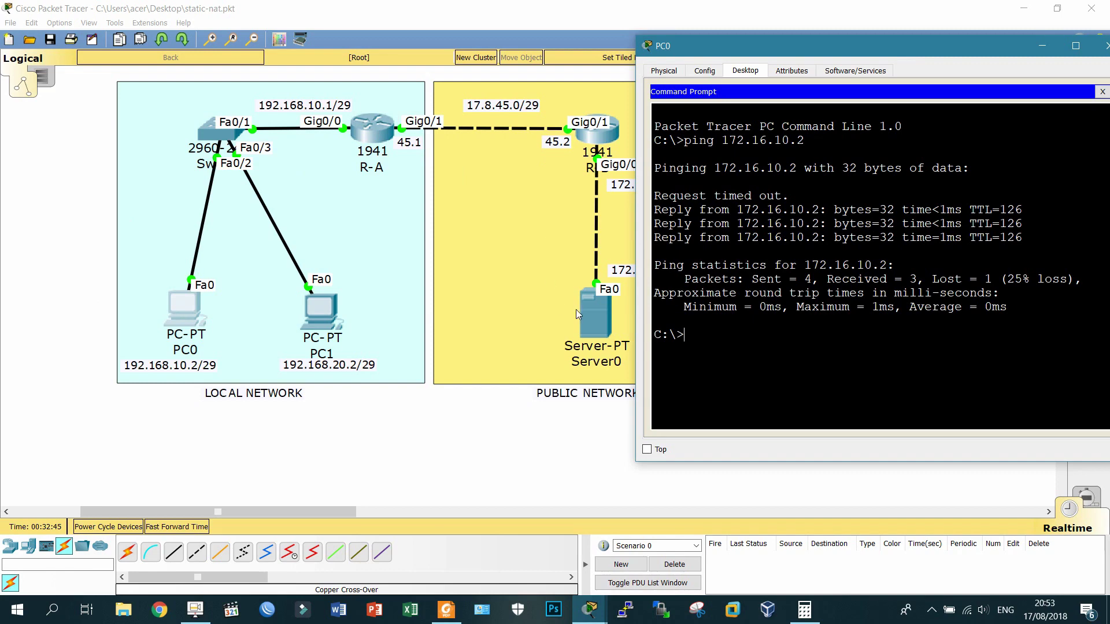
{"action": "left_click_drag", "start_coordinate": [928, 44], "coordinate": [772, 48]}
{"action": "left_click", "coordinate": [961, 50]}
Open Server0's Command Prompt and ping PC0's private address 192.168.10.2
{"action": "left_click", "coordinate": [602, 319]}
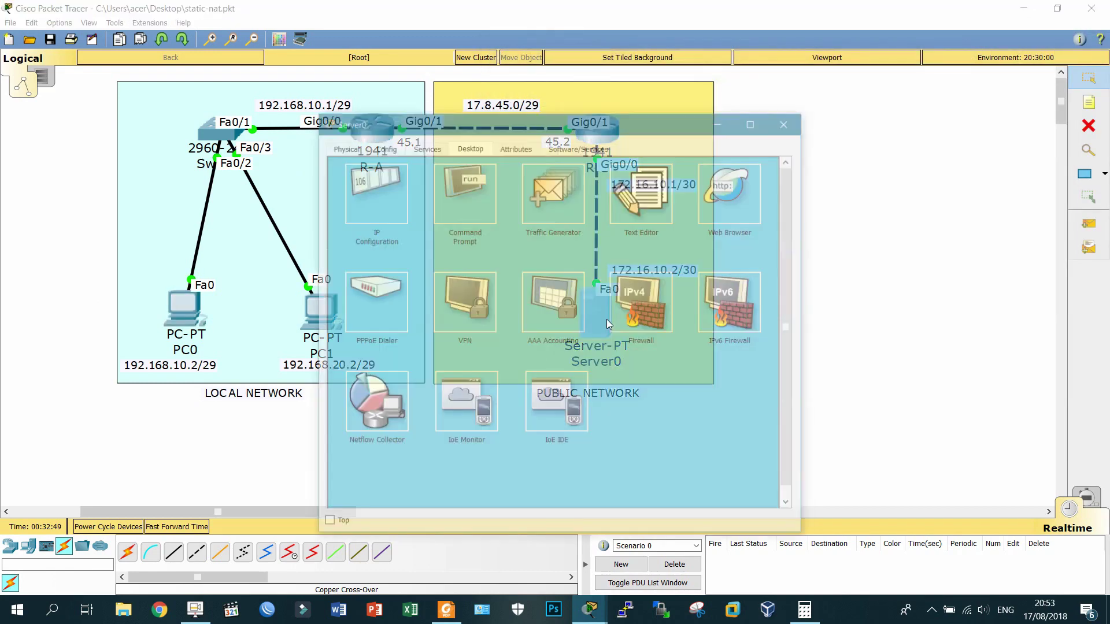
{"action": "left_click_drag", "start_coordinate": [564, 121], "coordinate": [808, 152]}
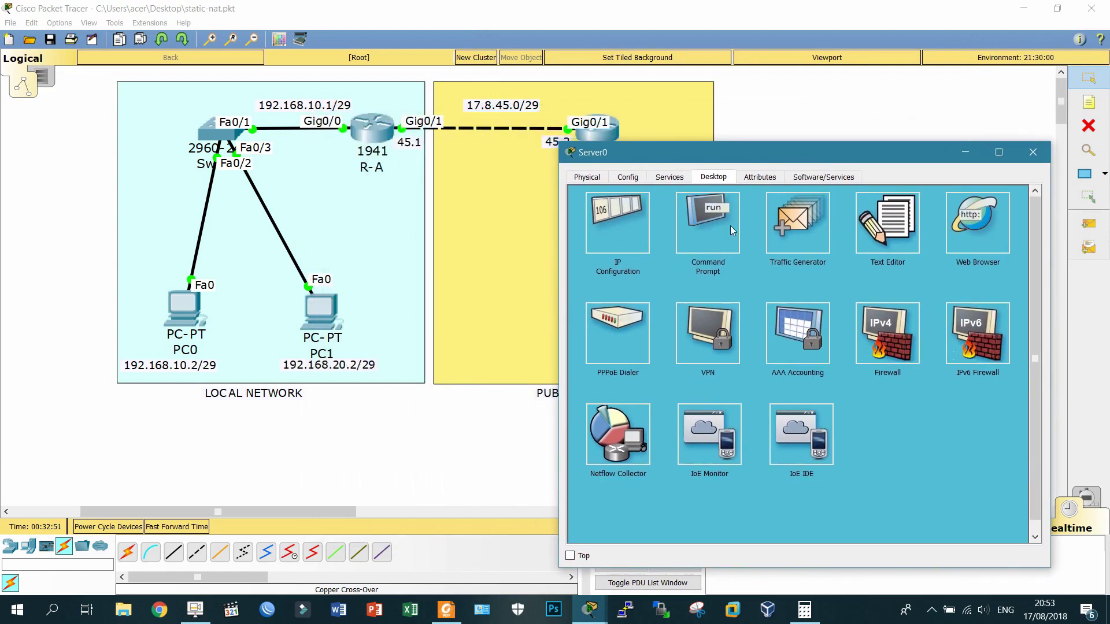
{"action": "left_click", "coordinate": [730, 225]}
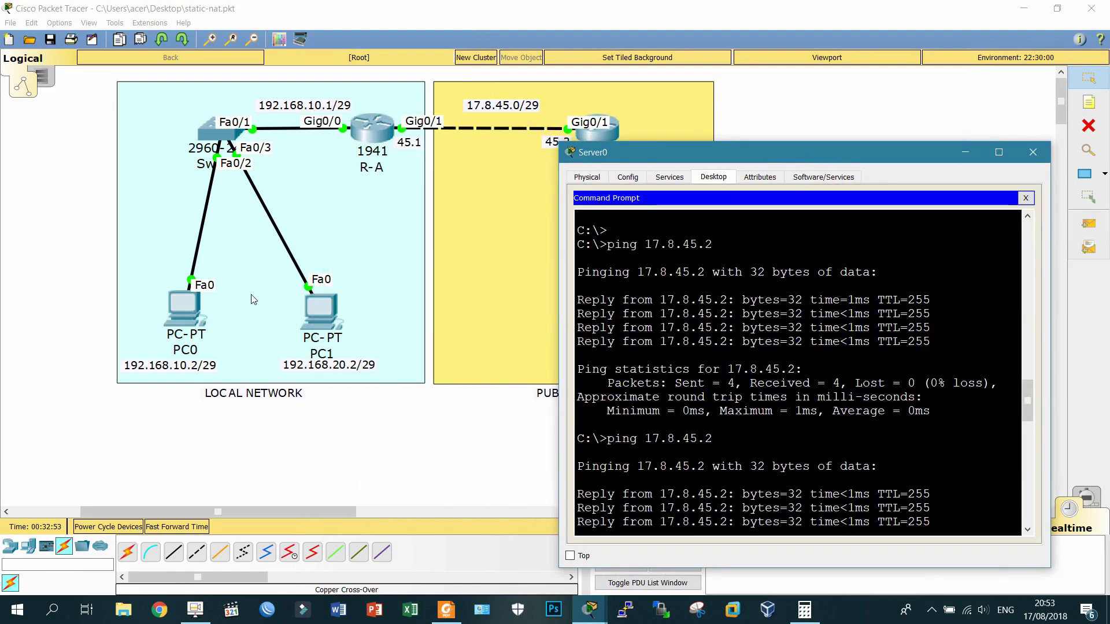
{"action": "key", "text": "Up"}
{"action": "key", "text": "BackSpace"}
{"action": "key", "text": "BackSpace"}
{"action": "key", "text": "BackSpace"}
{"action": "key", "text": "BackSpace"}
{"action": "key", "text": "BackSpace"}
{"action": "key", "text": "BackSpace"}
{"action": "key", "text": "BackSpace"}
{"action": "key", "text": "BackSpace"}
{"action": "key", "text": "BackSpace"}
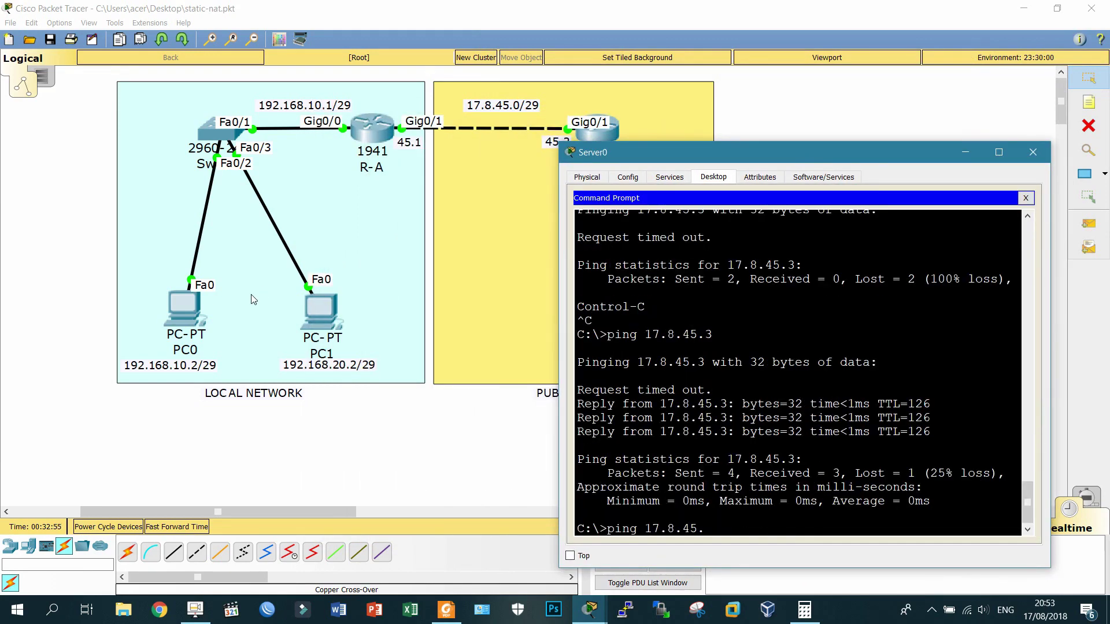
{"action": "type", "text": "192.168.10.2"}
{"action": "key", "text": "Return"}
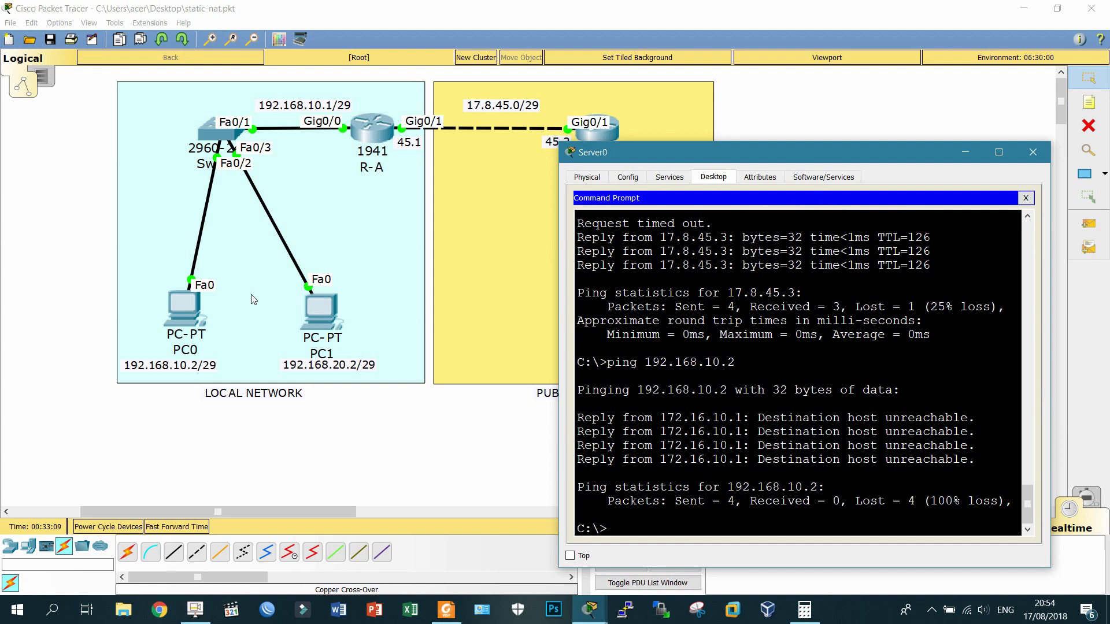
Ping PC0's translated public address 17.8.45.3 from Server0
{"action": "key", "text": "Up"}
{"action": "key", "text": "BackSpace"}
{"action": "key", "text": "BackSpace"}
{"action": "key", "text": "BackSpace"}
{"action": "key", "text": "BackSpace"}
{"action": "key", "text": "BackSpace"}
{"action": "key", "text": "BackSpace"}
{"action": "key", "text": "BackSpace"}
{"action": "key", "text": "BackSpace"}
{"action": "key", "text": "BackSpace"}
{"action": "key", "text": "BackSpace"}
{"action": "key", "text": "BackSpace"}
{"action": "key", "text": "BackSpace"}
{"action": "type", "text": "17.8.45.3"}
{"action": "key", "text": "Return"}
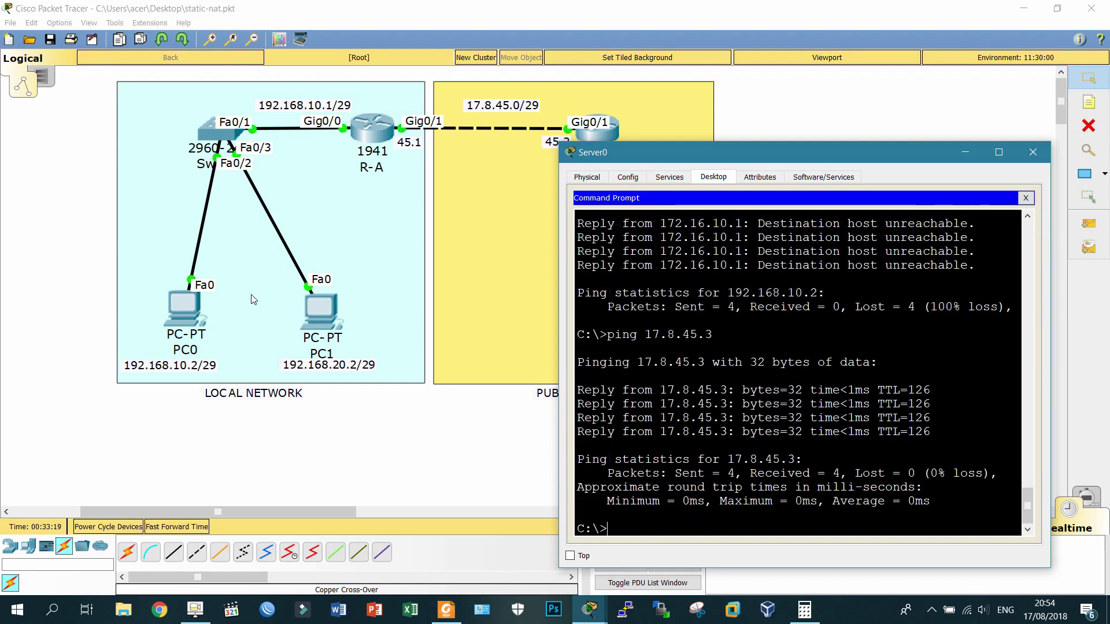
Repeat the ping to 17.8.45.3 from Server0
{"action": "key", "text": "Up"}
{"action": "type", "text": "\\"}
{"action": "key", "text": "Return"}
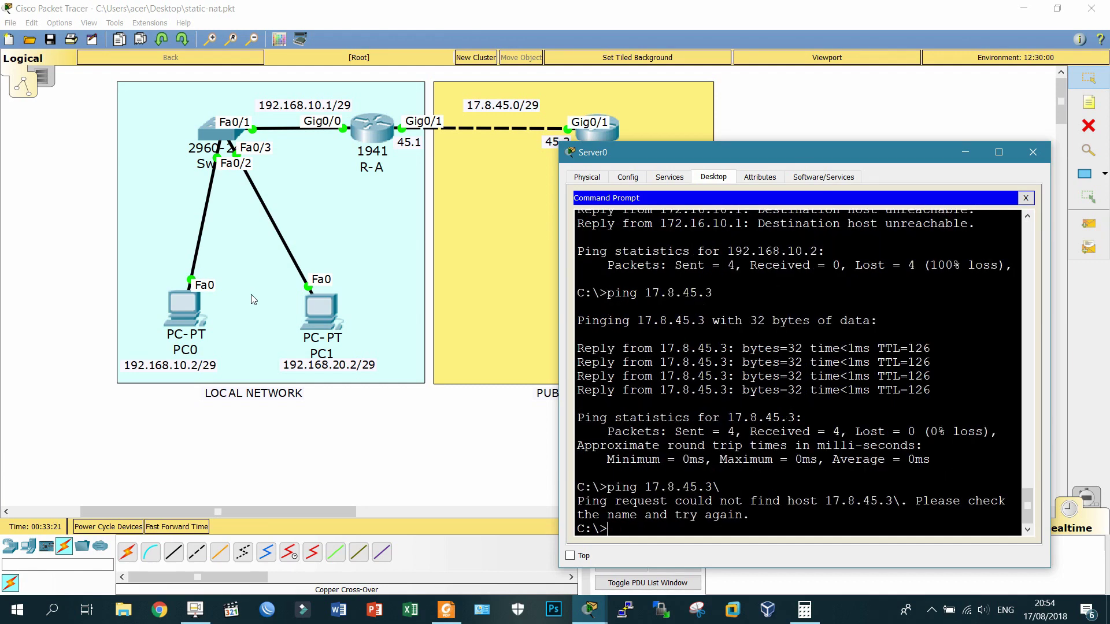
{"action": "key", "text": "Up"}
{"action": "key", "text": "BackSpace"}
{"action": "key", "text": "Return"}
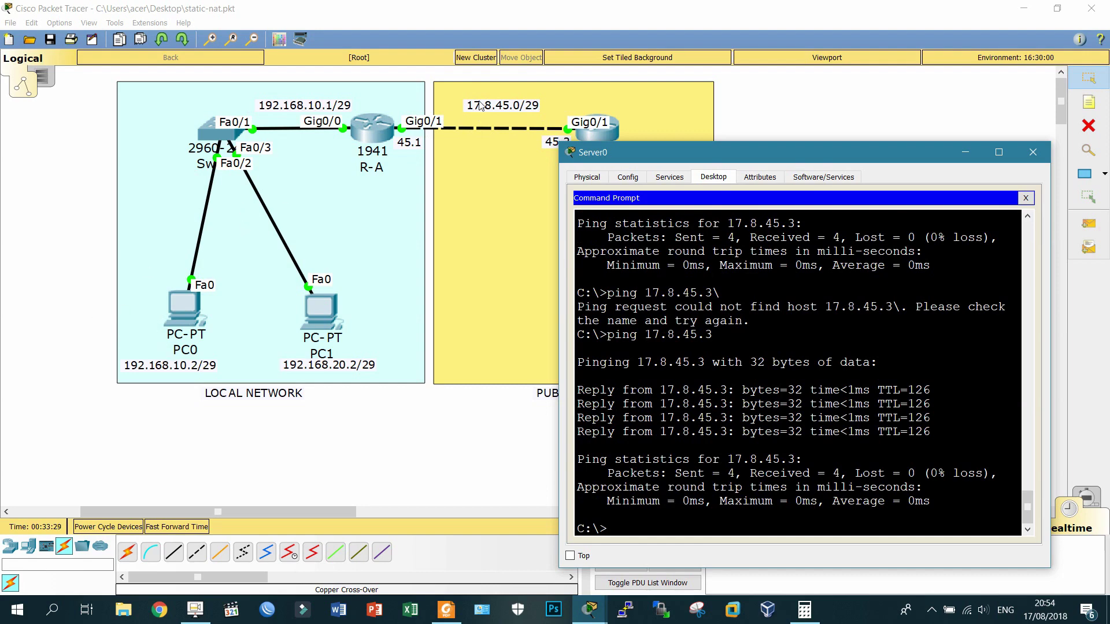
Reopen R-A's command line, run show ip nat statistics again, and examine the hit and miss counters
{"action": "left_click", "coordinate": [386, 136]}
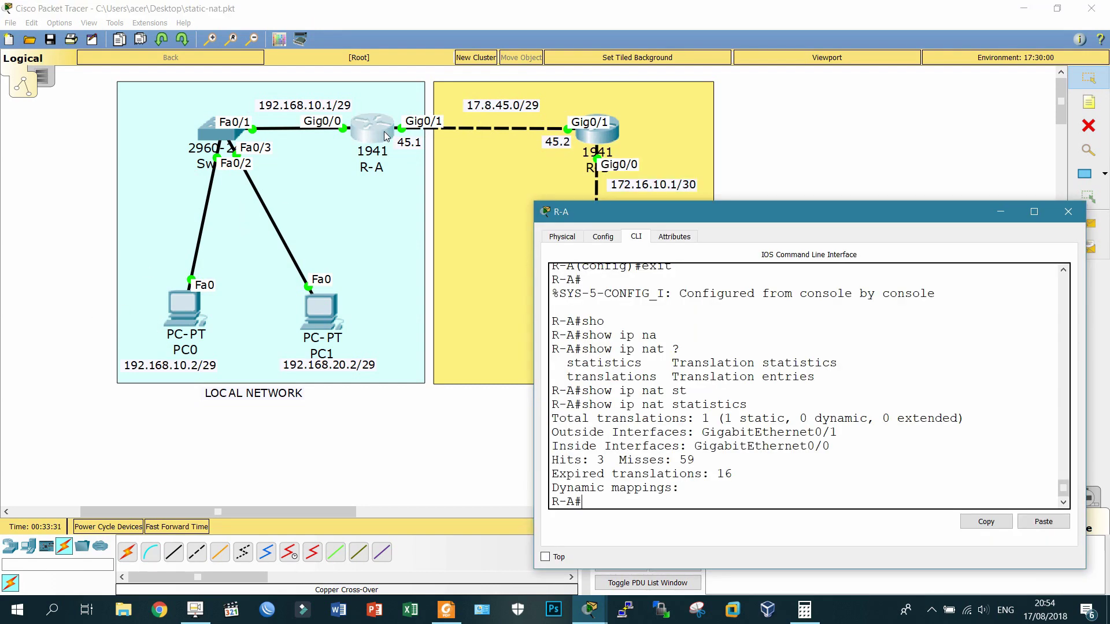
{"action": "key", "text": "Return"}
{"action": "key", "text": "Up"}
{"action": "key", "text": "Return"}
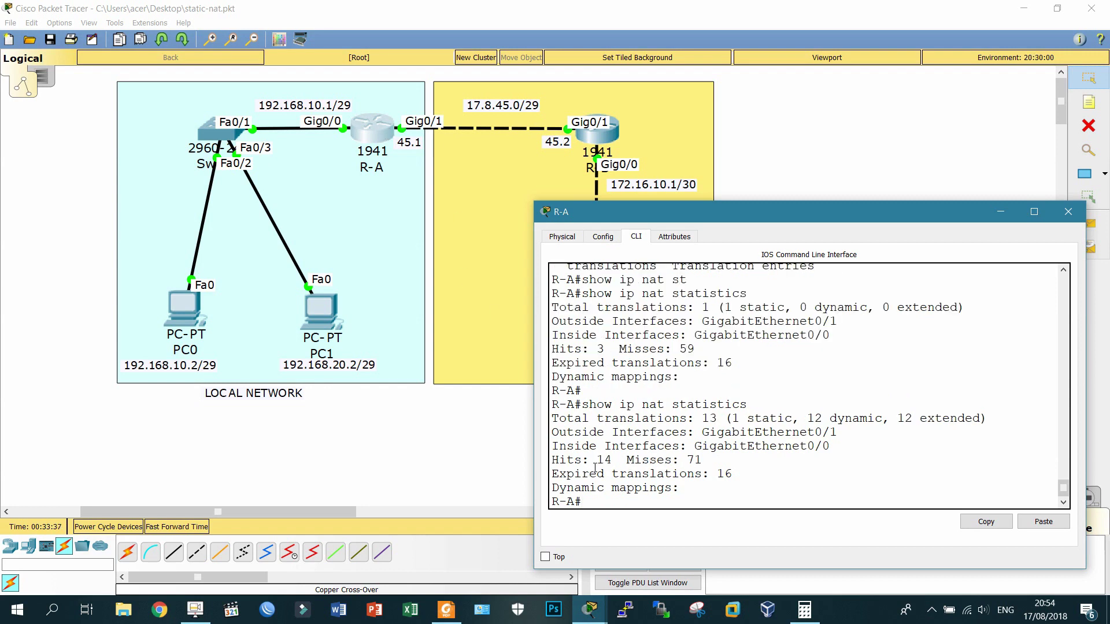
{"action": "left_click_drag", "start_coordinate": [592, 461], "coordinate": [598, 462]}
{"action": "left_click", "coordinate": [632, 462]}
Display R-A's NAT translation table with show ip nat translations
{"action": "key", "text": "Up"}
{"action": "key", "text": "BackSpace"}
{"action": "key", "text": "BackSpace"}
{"action": "key", "text": "BackSpace"}
{"action": "key", "text": "BackSpace"}
{"action": "key", "text": "BackSpace"}
{"action": "key", "text": "BackSpace"}
{"action": "key", "text": "BackSpace"}
{"action": "key", "text": "BackSpace"}
{"action": "key", "text": "BackSpace"}
{"action": "key", "text": "BackSpace"}
{"action": "type", "text": "trn"}
{"action": "key", "text": "BackSpace"}
{"action": "type", "text": "an"}
{"action": "key", "text": "Tab"}
{"action": "key", "text": "Return"}
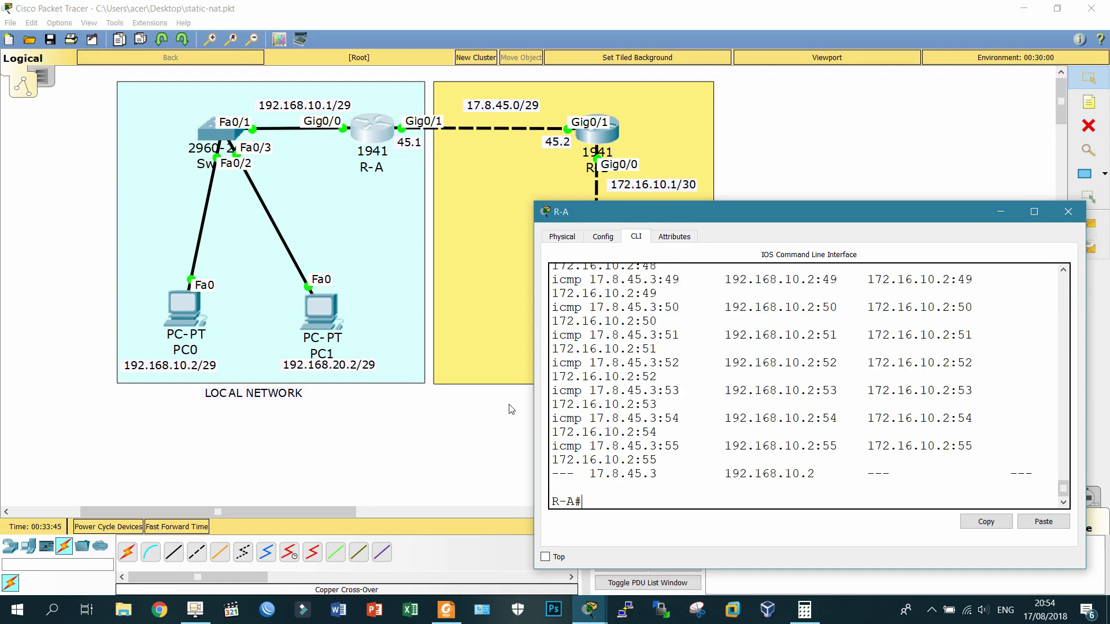
Examine the inside global, inside local and outside local addresses in R-A's translation table, and close the router's window
{"action": "left_click_drag", "start_coordinate": [533, 385], "coordinate": [186, 371]}
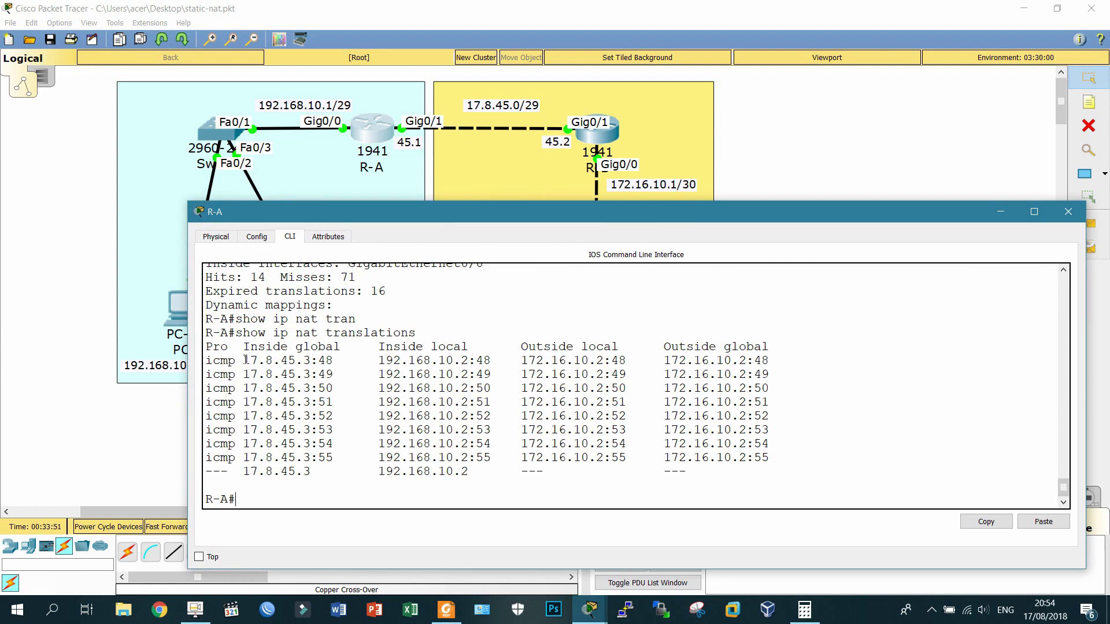
{"action": "left_click_drag", "start_coordinate": [244, 359], "coordinate": [493, 364]}
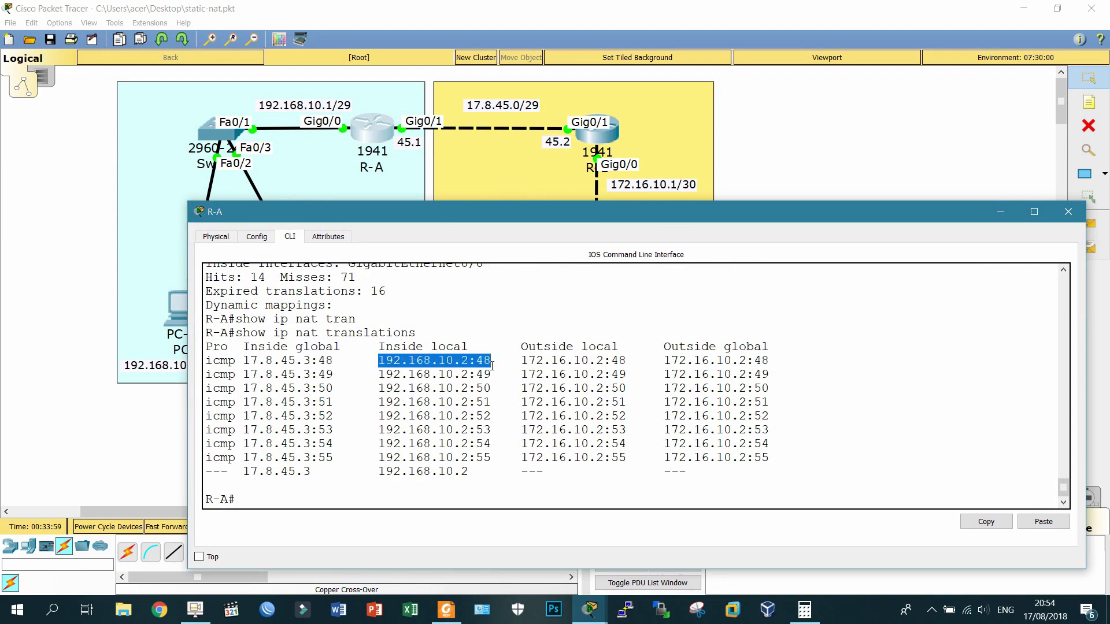
{"action": "left_click_drag", "start_coordinate": [528, 360], "coordinate": [638, 367]}
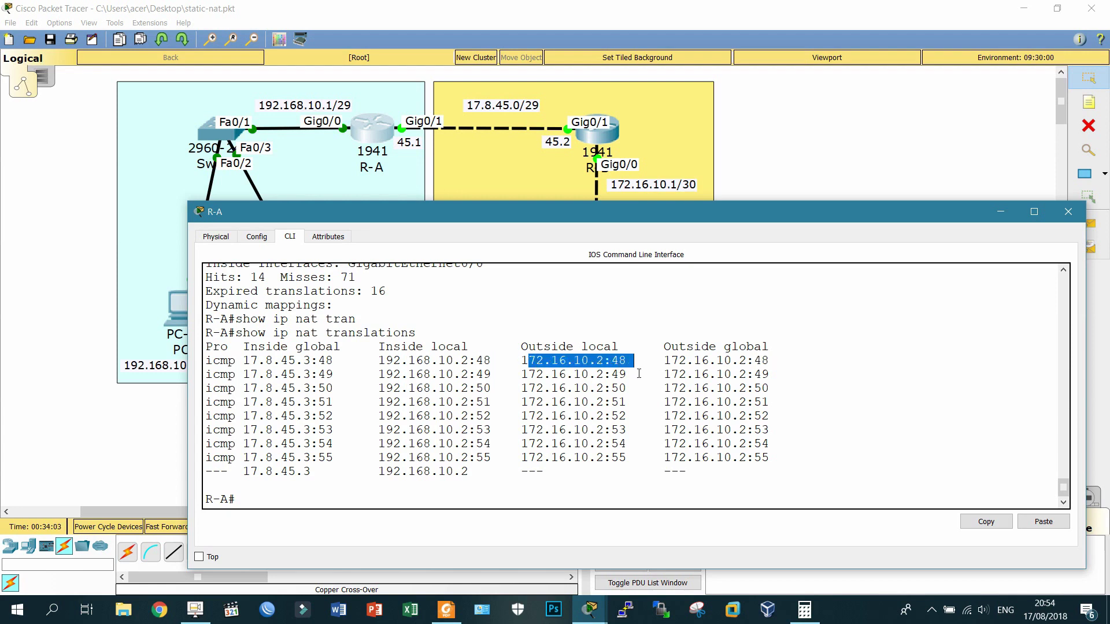
{"action": "left_click", "coordinate": [605, 382]}
{"action": "left_click", "coordinate": [393, 401]}
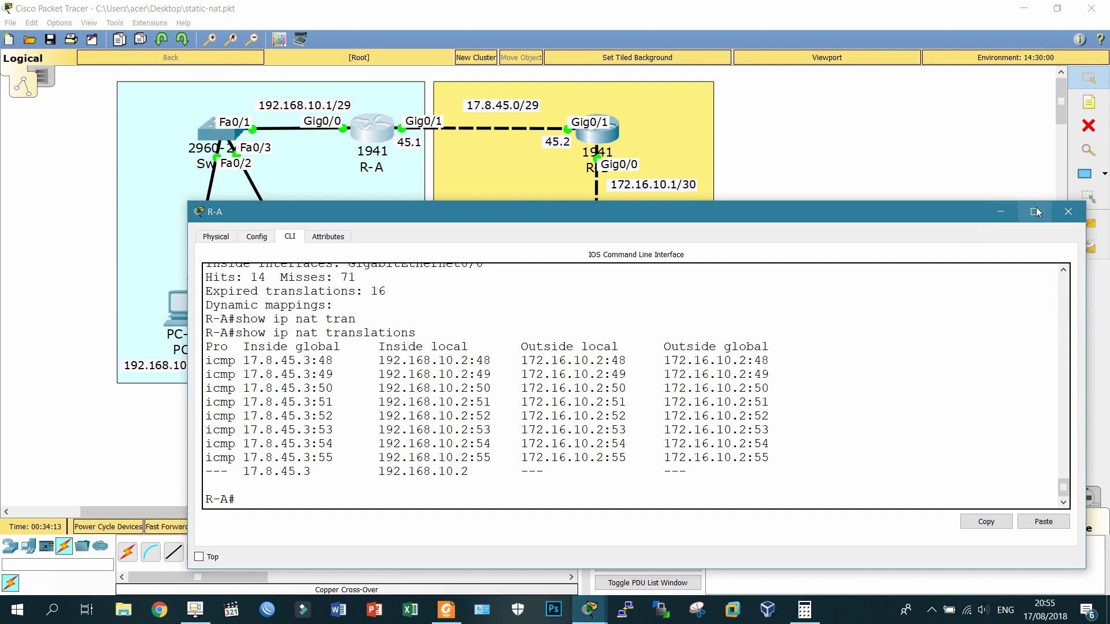
{"action": "left_click", "coordinate": [1071, 209]}
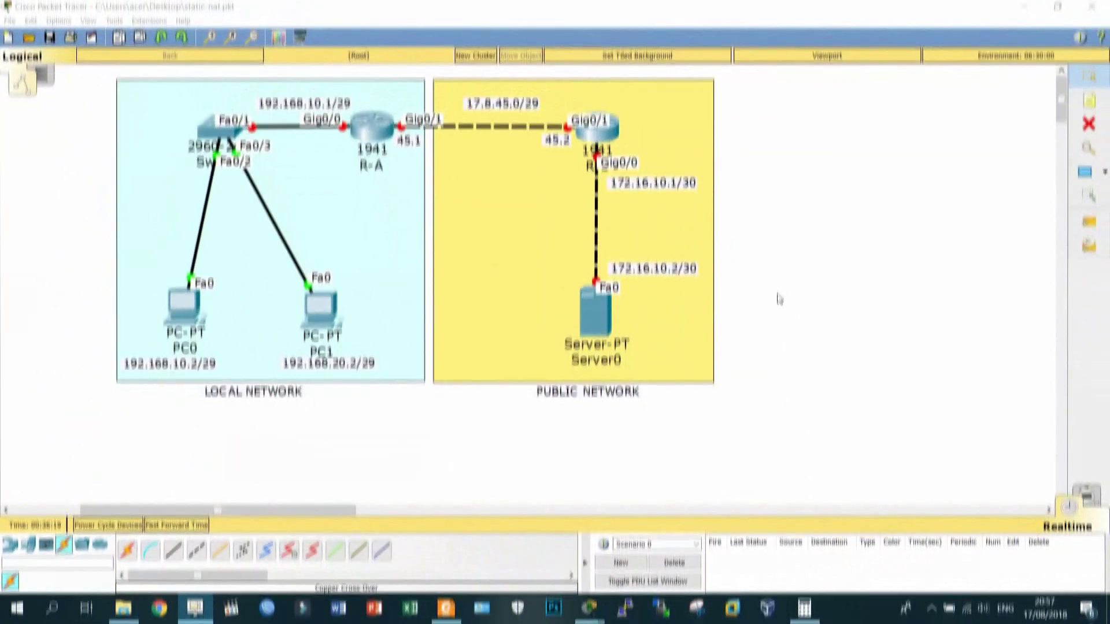
{"action": "left_click", "coordinate": [793, 278]}
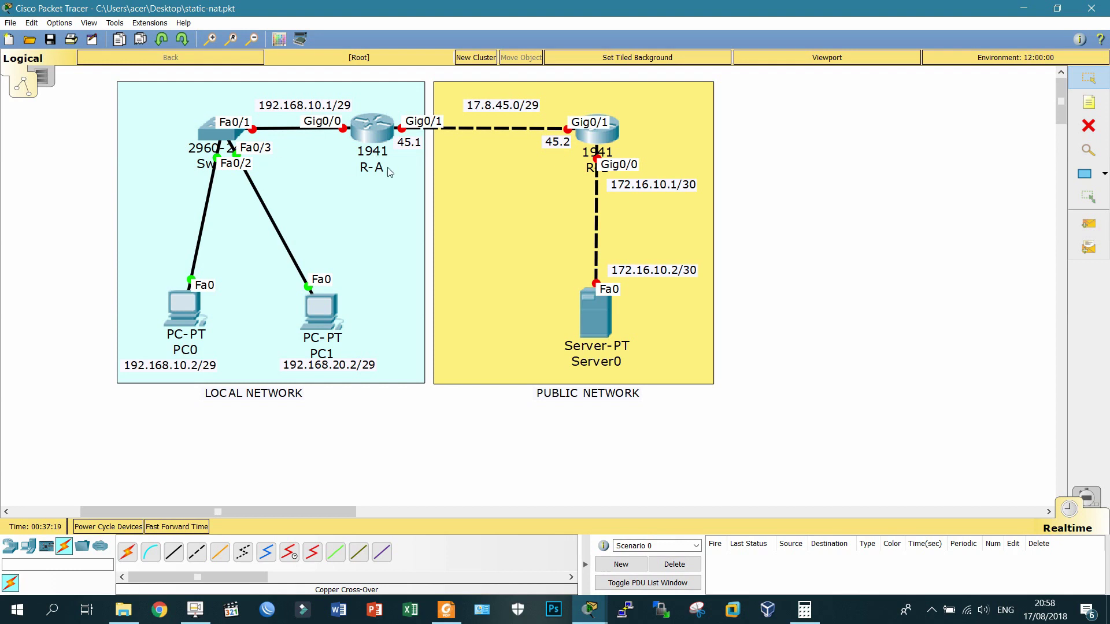
Open R-A's command line, decline the initial configuration dialog, and enter global configuration mode
{"action": "left_click", "coordinate": [363, 131]}
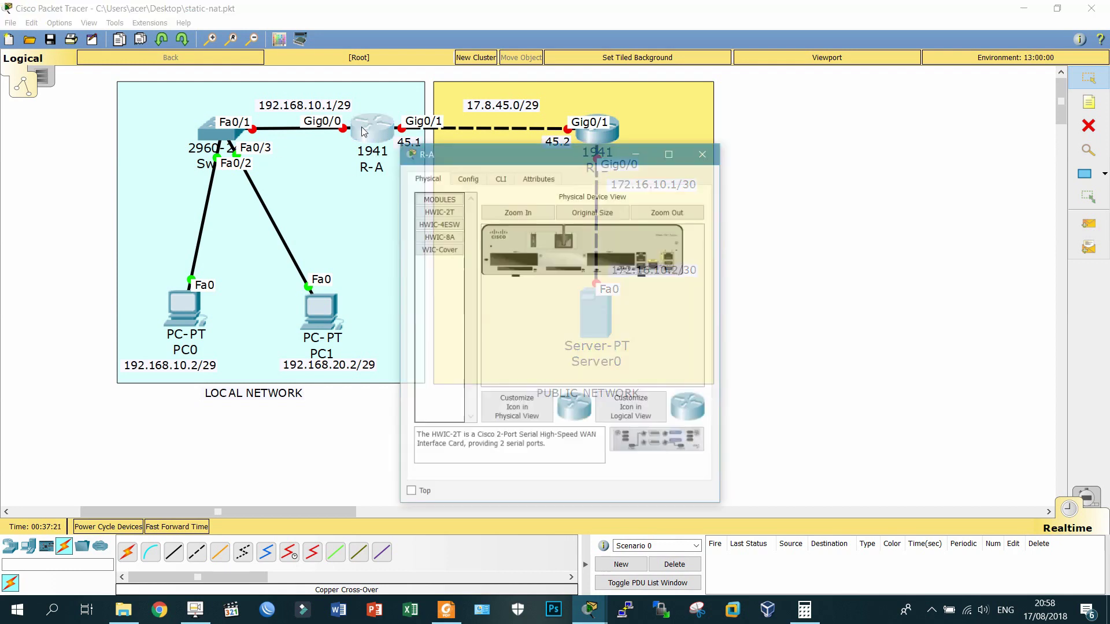
{"action": "left_click_drag", "start_coordinate": [721, 177], "coordinate": [872, 177]}
{"action": "left_click_drag", "start_coordinate": [659, 157], "coordinate": [846, 213]}
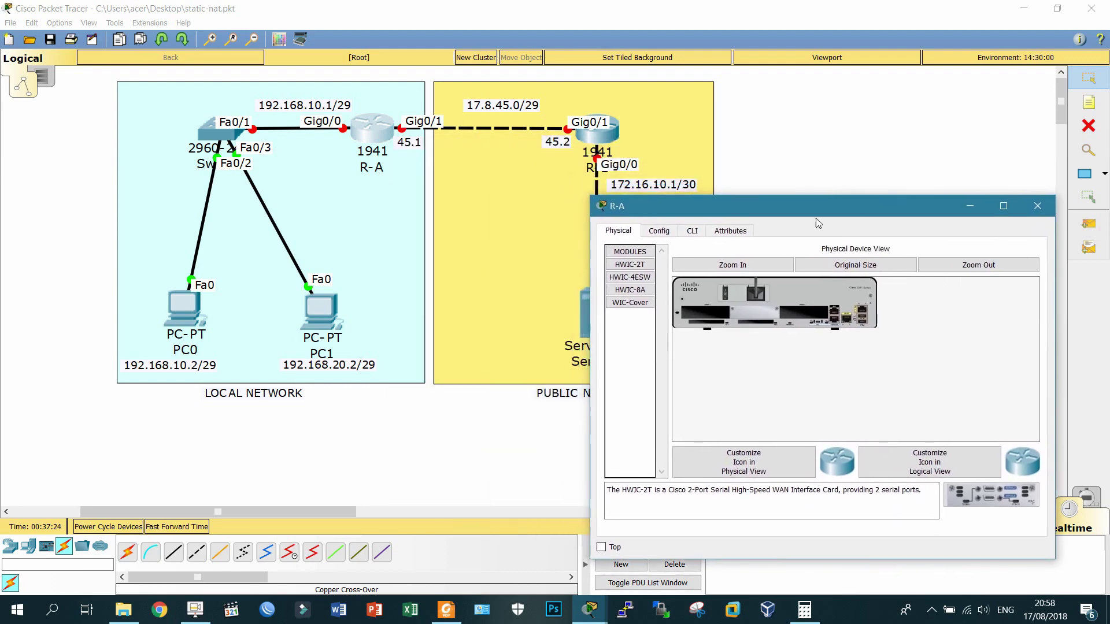
{"action": "left_click", "coordinate": [693, 233]}
{"action": "type", "text": "no"}
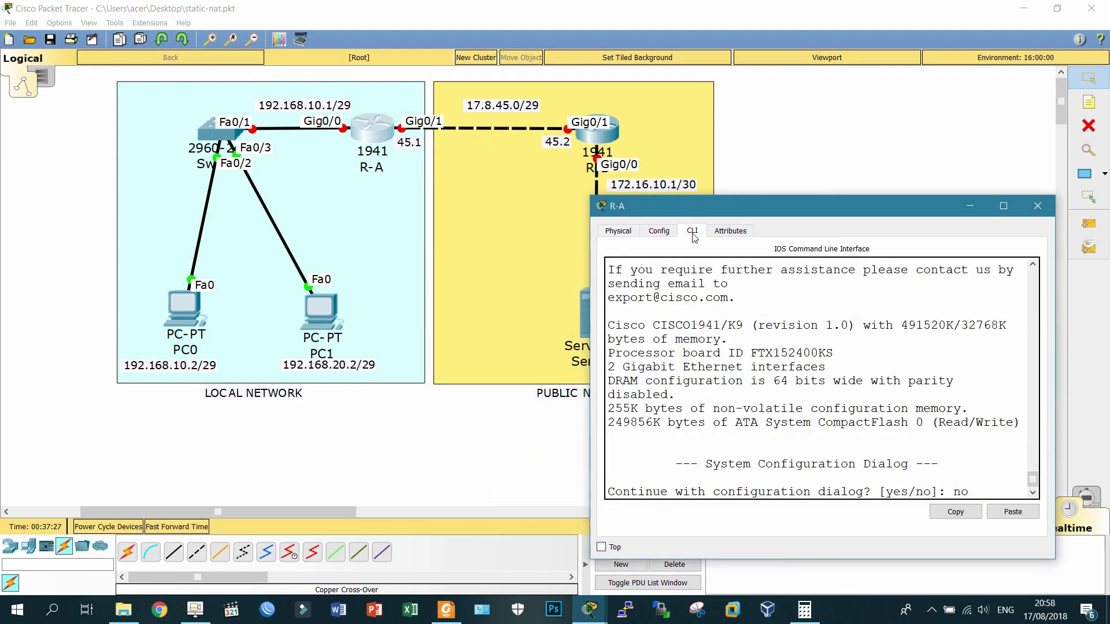
{"action": "key", "text": "Return"}
{"action": "key", "text": "Return"}
{"action": "type", "text": "en"}
{"action": "key", "text": "Return"}
{"action": "type", "text": "conf t"}
{"action": "key", "text": "Return"}
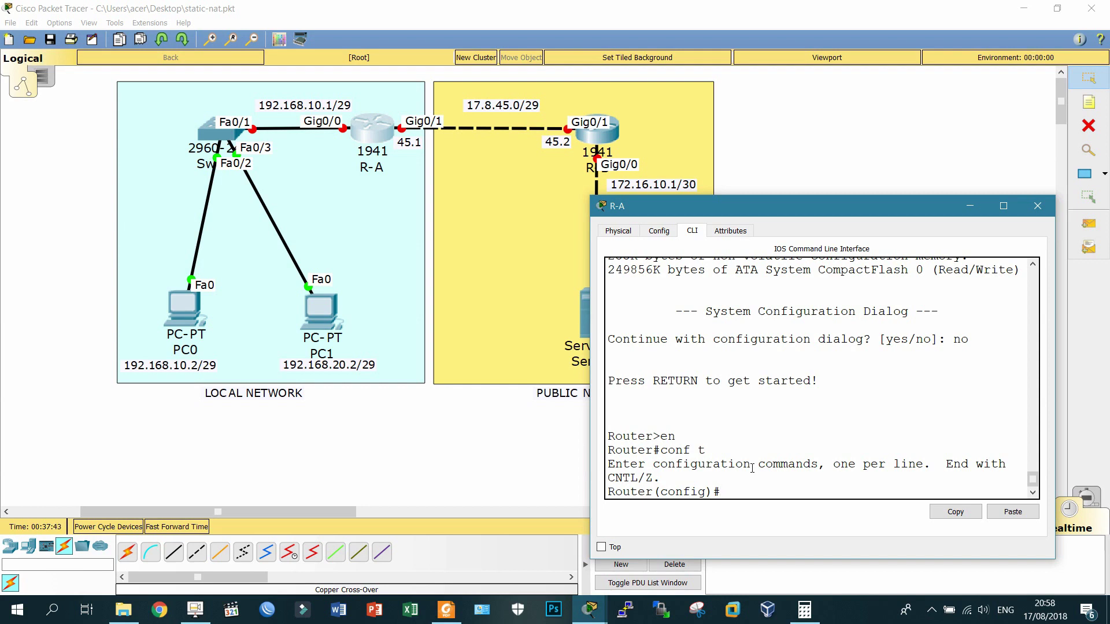
Set the router's hostname to R-A
{"action": "type", "text": "i"}
{"action": "type", "text": "p"}
{"action": "key", "text": "BackSpace"}
{"action": "key", "text": "BackSpace"}
{"action": "type", "text": "int f"}
{"action": "key", "text": "BackSpace"}
{"action": "key", "text": "BackSpace"}
{"action": "key", "text": "BackSpace"}
{"action": "key", "text": "BackSpace"}
{"action": "key", "text": "BackSpace"}
{"action": "type", "text": "hostname R-A"}
{"action": "key", "text": "Return"}
Assign 192.168.10.1 255.255.255.248 to R-A's interface g0/0 and enable the interface
{"action": "type", "text": "int fa0"}
{"action": "key", "text": "BackSpace"}
{"action": "key", "text": "BackSpace"}
{"action": "key", "text": "BackSpace"}
{"action": "type", "text": "g0/0"}
{"action": "key", "text": "Return"}
{"action": "type", "text": "ip add"}
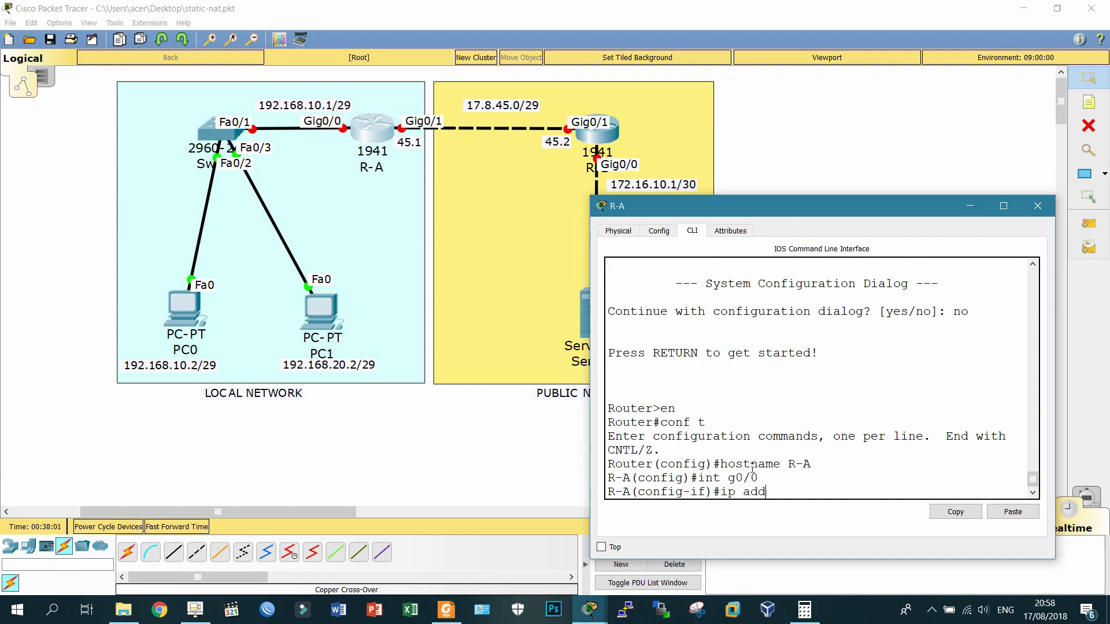
{"action": "type", "text": " 192.168.10.1 255.255.255.248"}
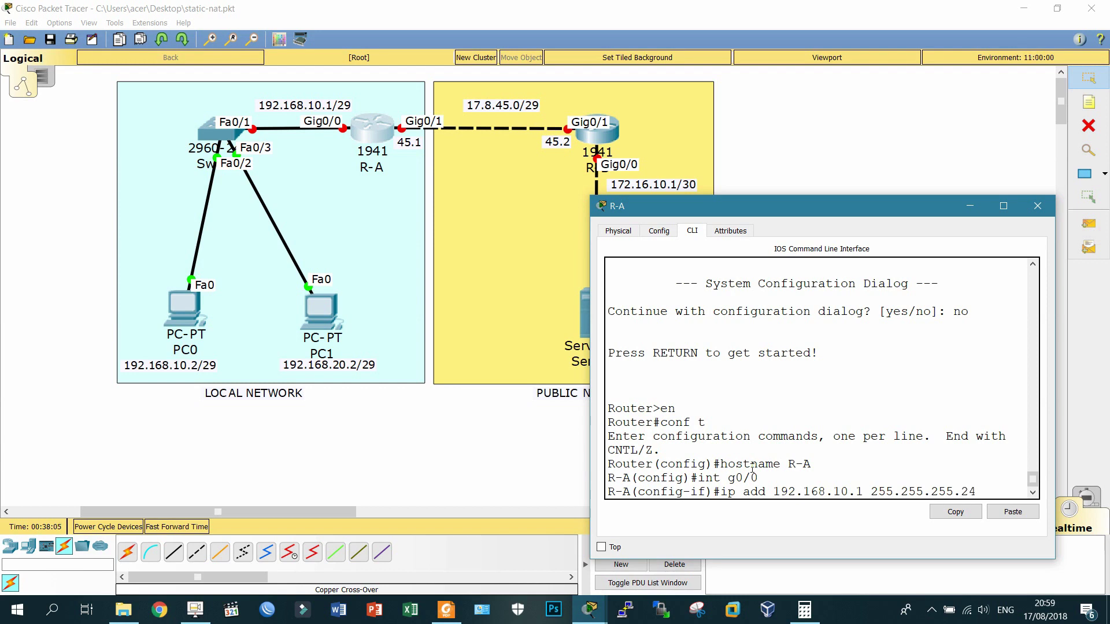
{"action": "key", "text": "Return"}
{"action": "type", "text": "no sh"}
{"action": "key", "text": "Return"}
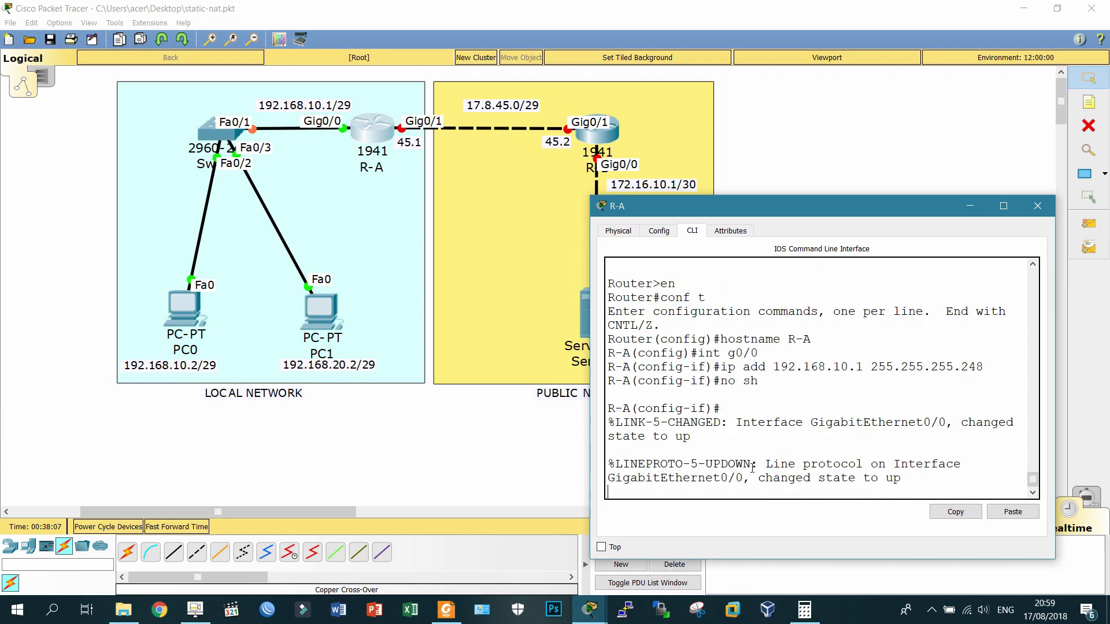
Mark R-A's interface g0/0 as the NAT inside interface and return to global configuration mode
{"action": "type", "text": "ip nat inside"}
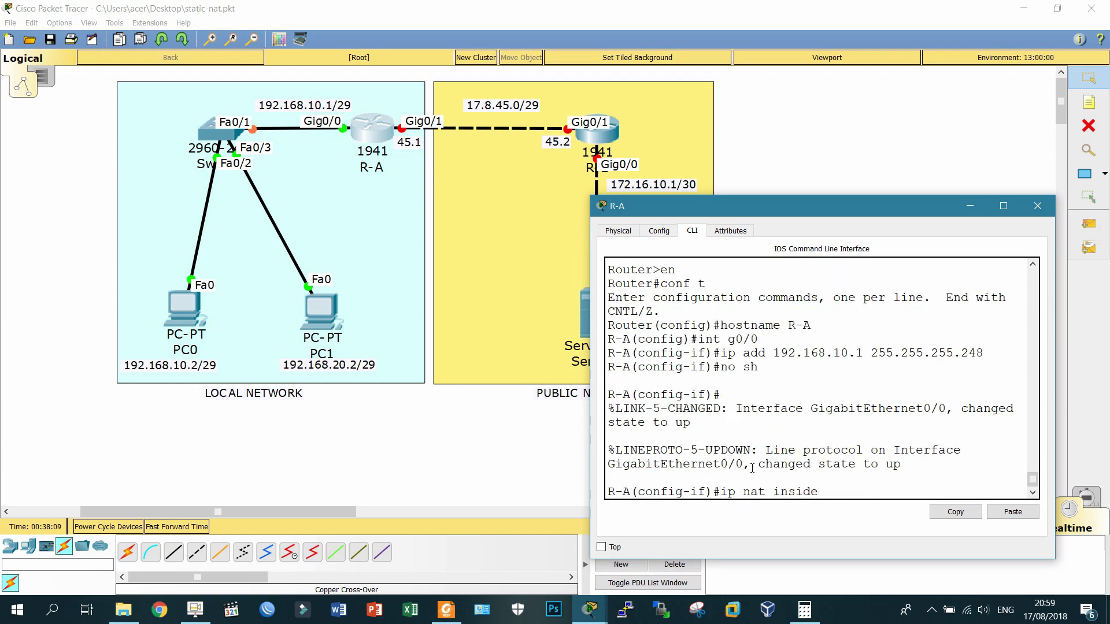
{"action": "key", "text": "Return"}
{"action": "type", "text": "exit"}
{"action": "key", "text": "Return"}
Mark R-A's interface gi0/1 as the NAT outside interface
{"action": "type", "text": "int"}
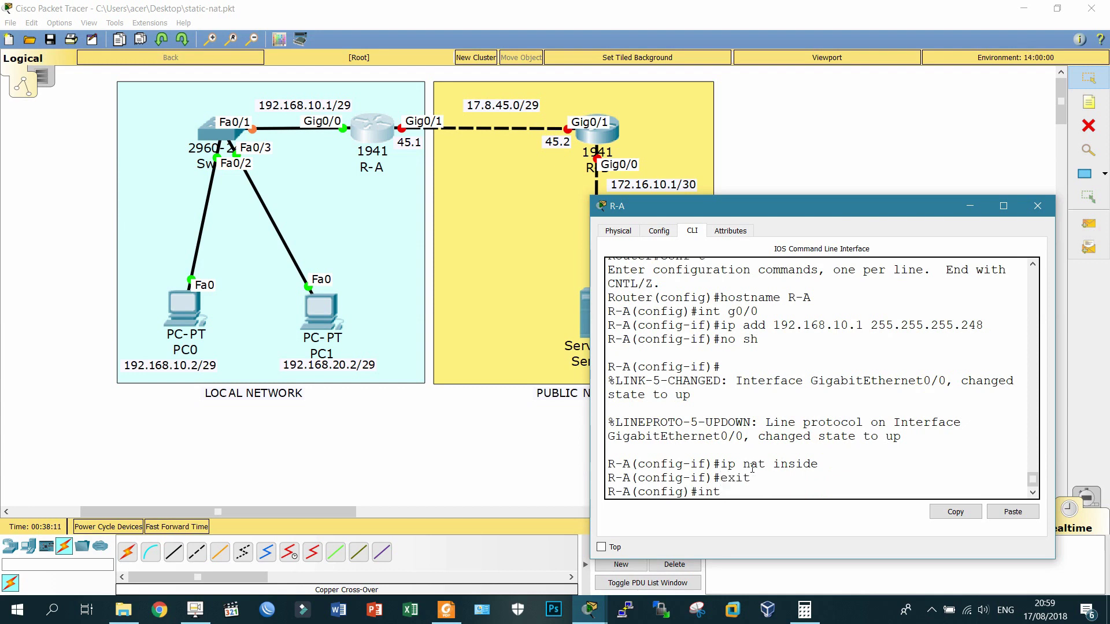
{"action": "type", "text": " gi0/1"}
{"action": "key", "text": "Return"}
{"action": "type", "text": "ip nat outside"}
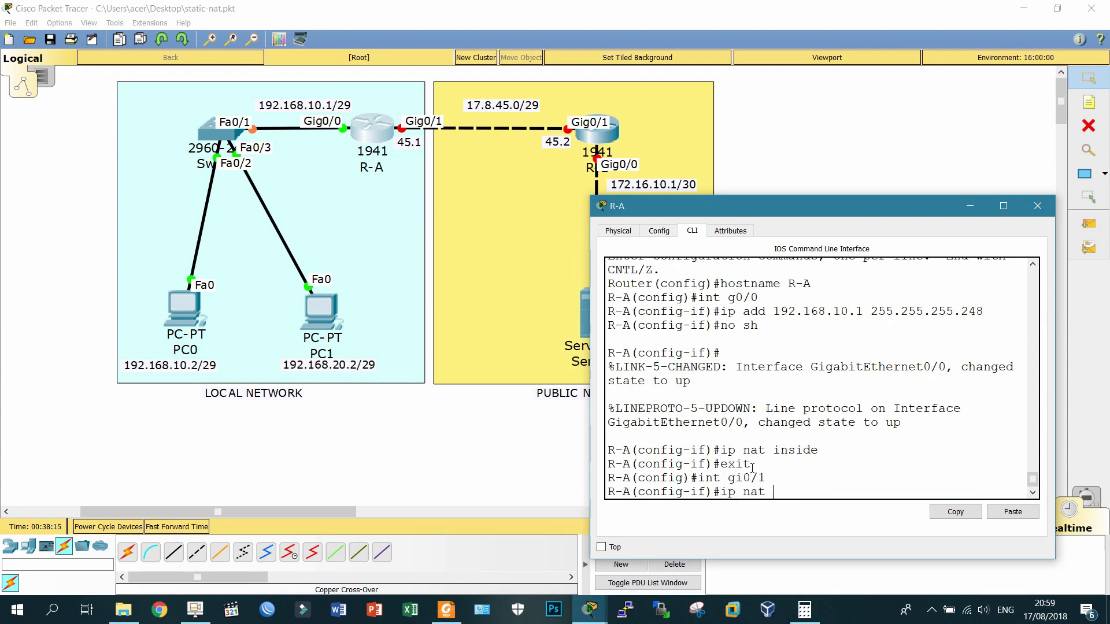
{"action": "key", "text": "Return"}
Assign 17.8.45.1 255.255.255.248 to R-A's interface gi0/1 and leave interface configuration mode
{"action": "type", "text": "ip"}
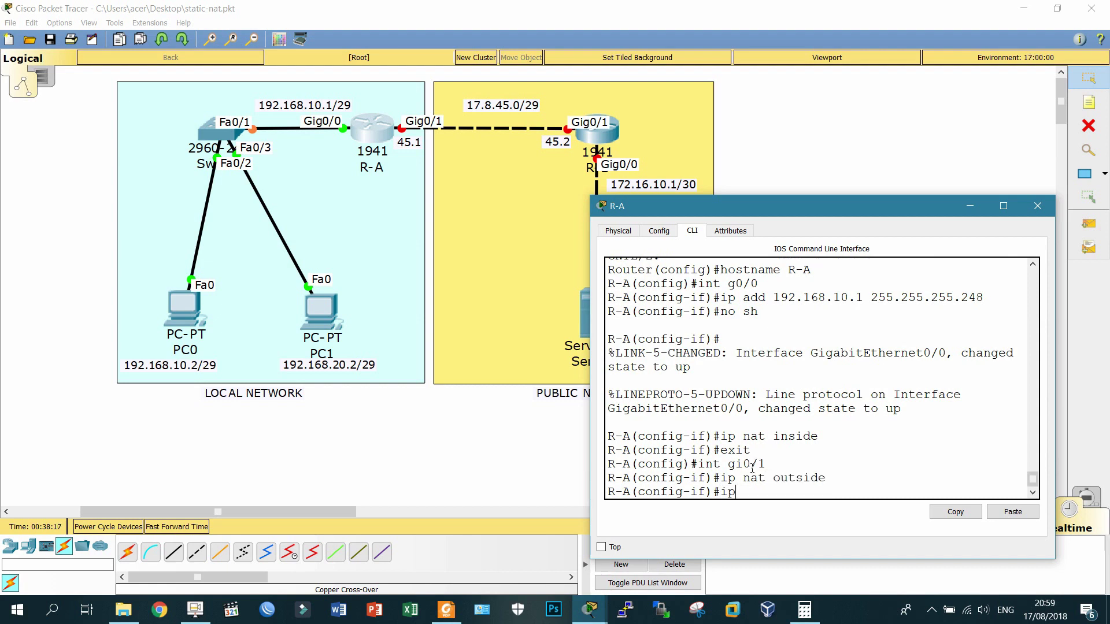
{"action": "type", "text": " add 17.8.45.1 255.255.248"}
{"action": "key", "text": "BackSpace"}
{"action": "key", "text": "BackSpace"}
{"action": "type", "text": "55.248"}
{"action": "key", "text": "Return"}
{"action": "type", "text": "exit"}
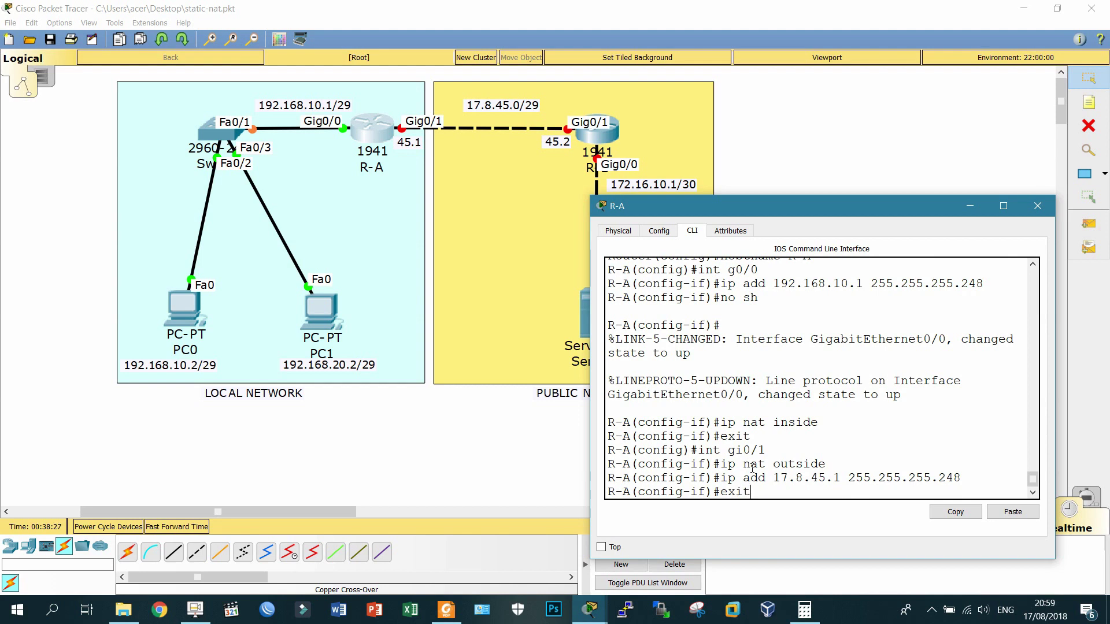
{"action": "key", "text": "Return"}
Add a default route (0.0.0.0 0.0.0.0) on R-A through next hop 17.8.45.2, and close the router's window
{"action": "type", "text": "ip route 0.0.0.0 0.0.0.0 "}
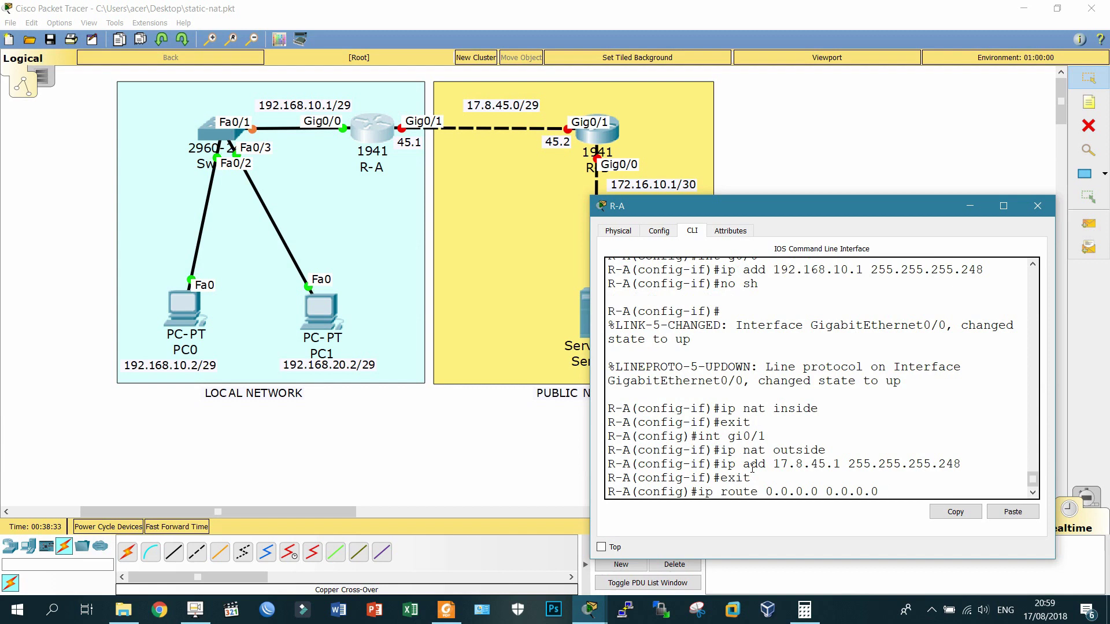
{"action": "type", "text": "17.8.45.1"}
{"action": "key", "text": "BackSpace"}
{"action": "type", "text": "2"}
{"action": "key", "text": "Return"}
{"action": "type", "text": "exi"}
{"action": "key", "text": "BackSpace"}
{"action": "key", "text": "BackSpace"}
{"action": "key", "text": "BackSpace"}
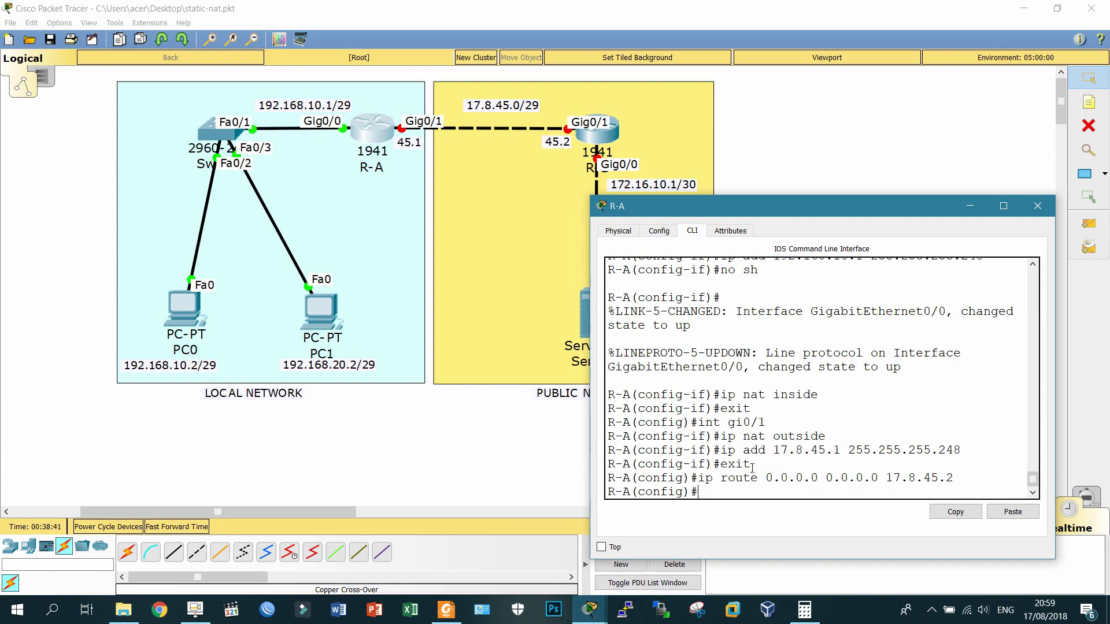
{"action": "left_click", "coordinate": [1038, 205]}
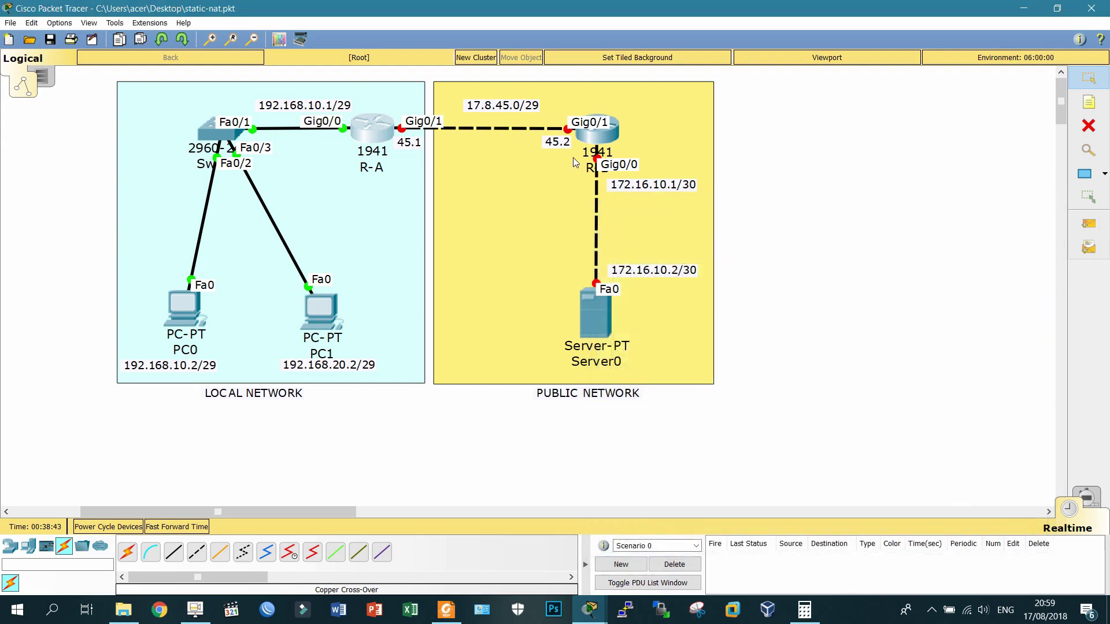
Open R-B's command line, decline the initial configuration dialog, and enter global configuration mode
{"action": "left_click", "coordinate": [591, 143]}
{"action": "left_click_drag", "start_coordinate": [585, 153], "coordinate": [812, 189]}
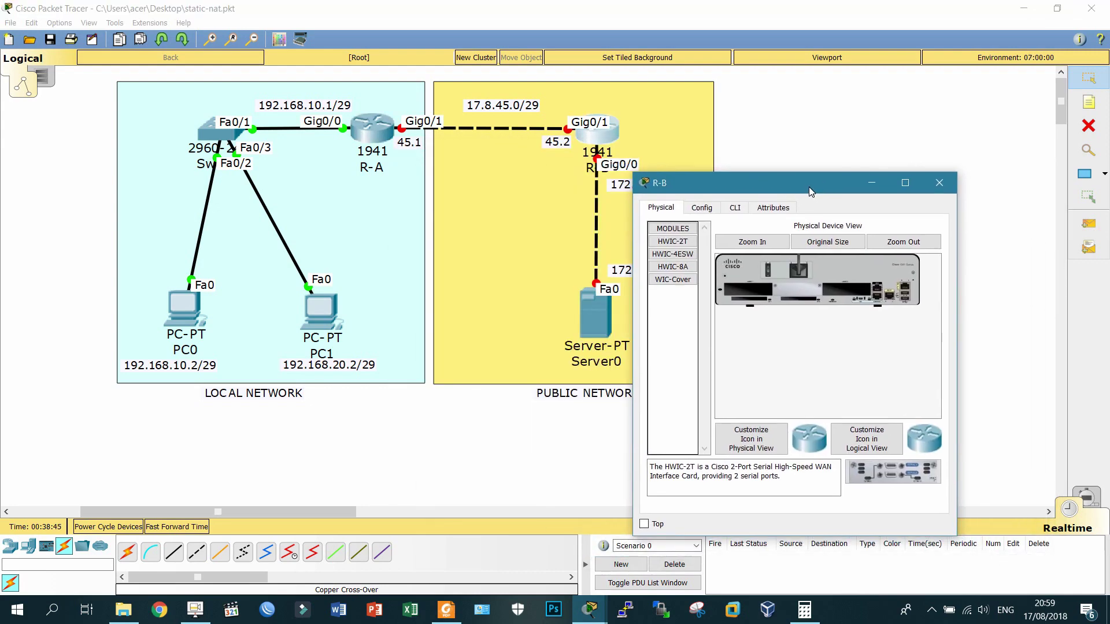
{"action": "left_click", "coordinate": [735, 208]}
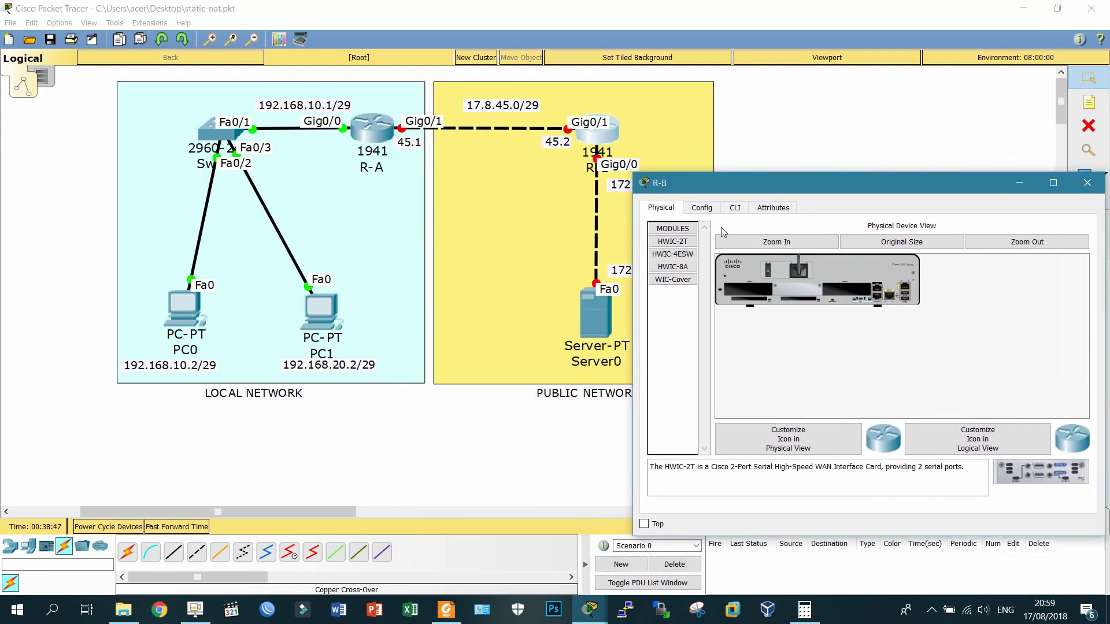
{"action": "type", "text": "n"}
{"action": "key", "text": "Return"}
{"action": "key", "text": "Return"}
{"action": "type", "text": "en"}
{"action": "key", "text": "Return"}
{"action": "type", "text": "conf t"}
{"action": "key", "text": "Return"}
Assign 17.8.45.2 255.255.255.248 to R-B's interface g0/1, enable it, and leave interface configuration mode
{"action": "type", "text": "int"}
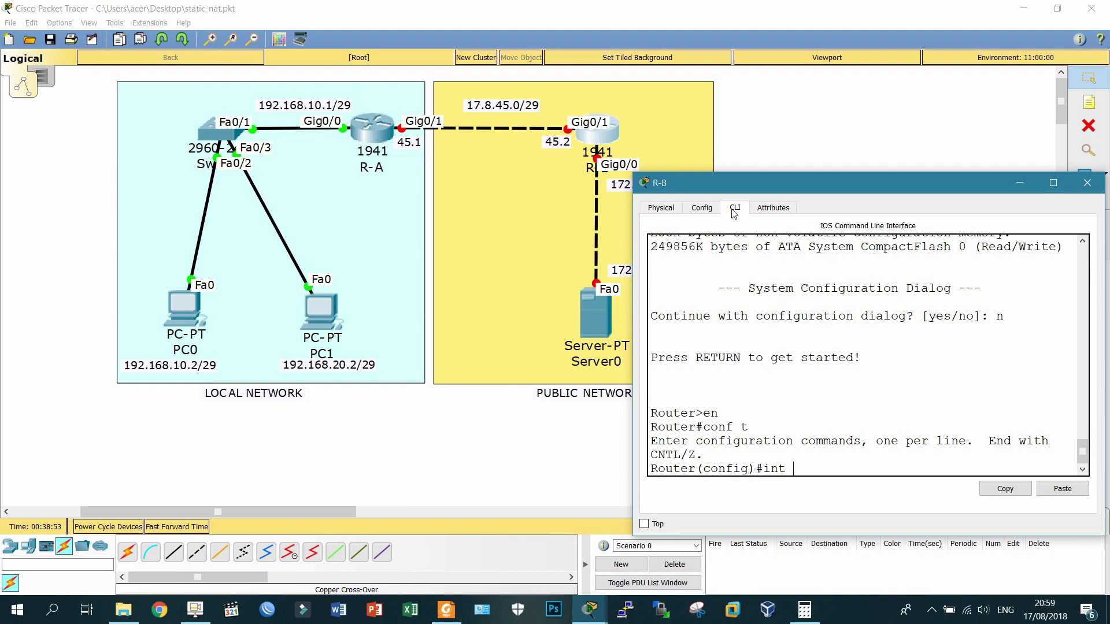
{"action": "type", "text": " g0/1"}
{"action": "key", "text": "Return"}
{"action": "type", "text": "ip a"}
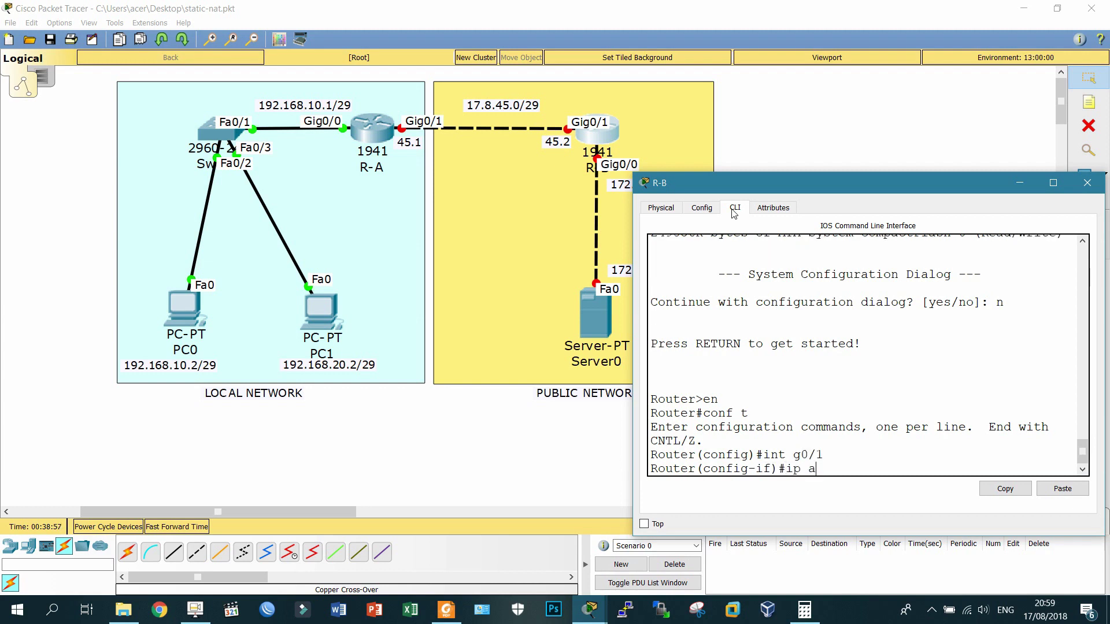
{"action": "type", "text": "dd 17.8.45.12 255.255.255.255"}
{"action": "key", "text": "BackSpace"}
{"action": "key", "text": "BackSpace"}
{"action": "type", "text": "4"}
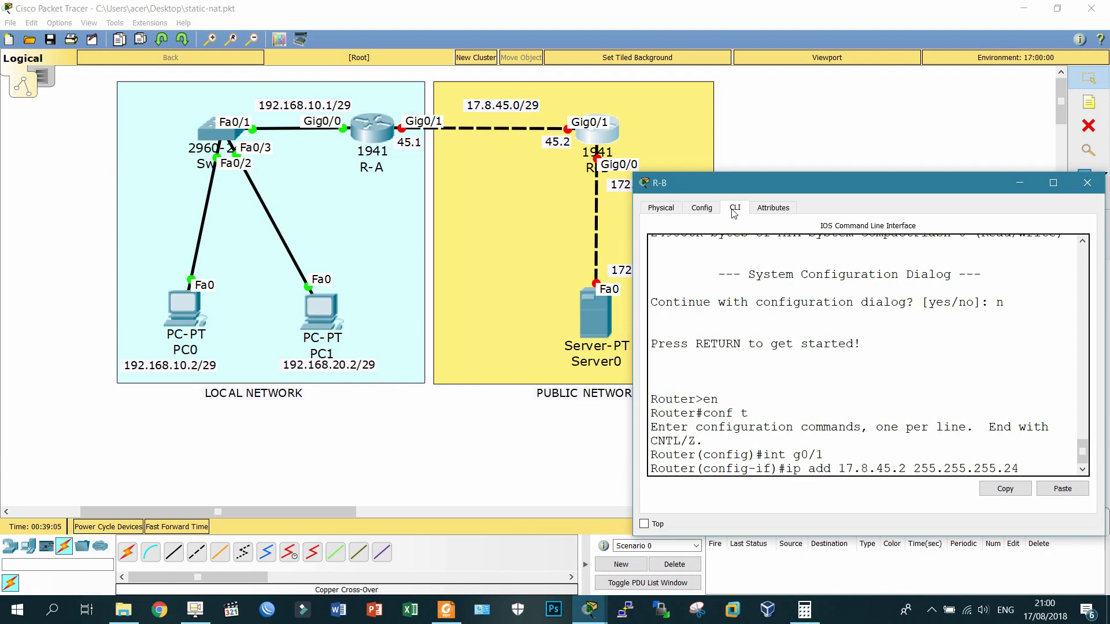
{"action": "type", "text": "8"}
{"action": "key", "text": "Return"}
{"action": "type", "text": "no sh"}
{"action": "key", "text": "Return"}
{"action": "type", "text": "exit"}
{"action": "key", "text": "Return"}
Assign 172.16.10.1 255.255.255.252 to R-B's interface g0/0, enable it, and leave interface configuration mode
{"action": "type", "text": "int g0/0"}
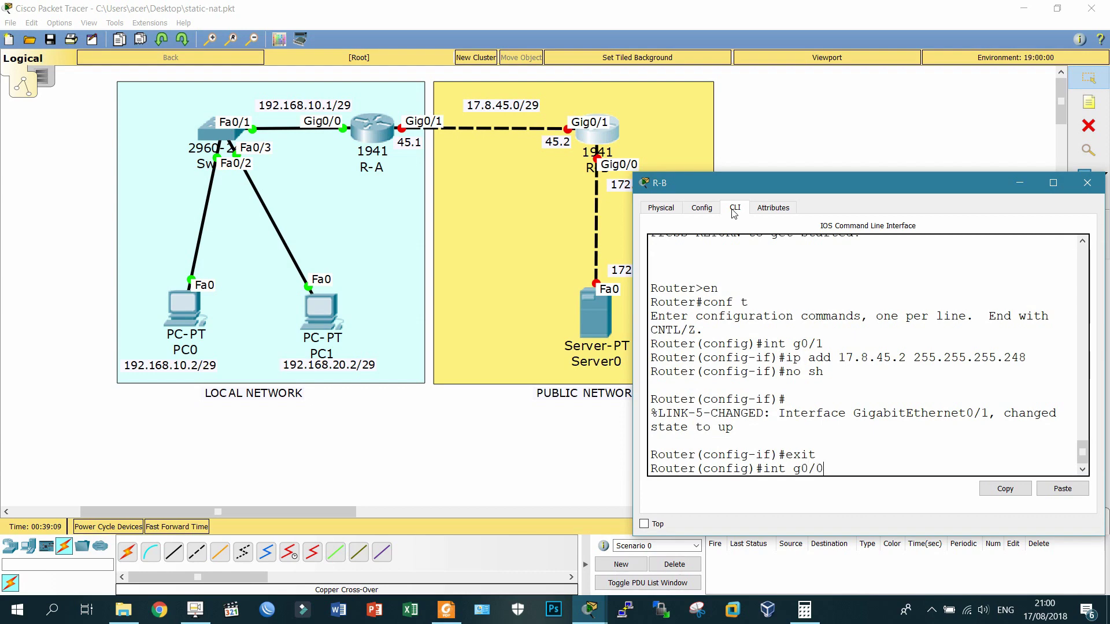
{"action": "key", "text": "Return"}
{"action": "type", "text": "ip add"}
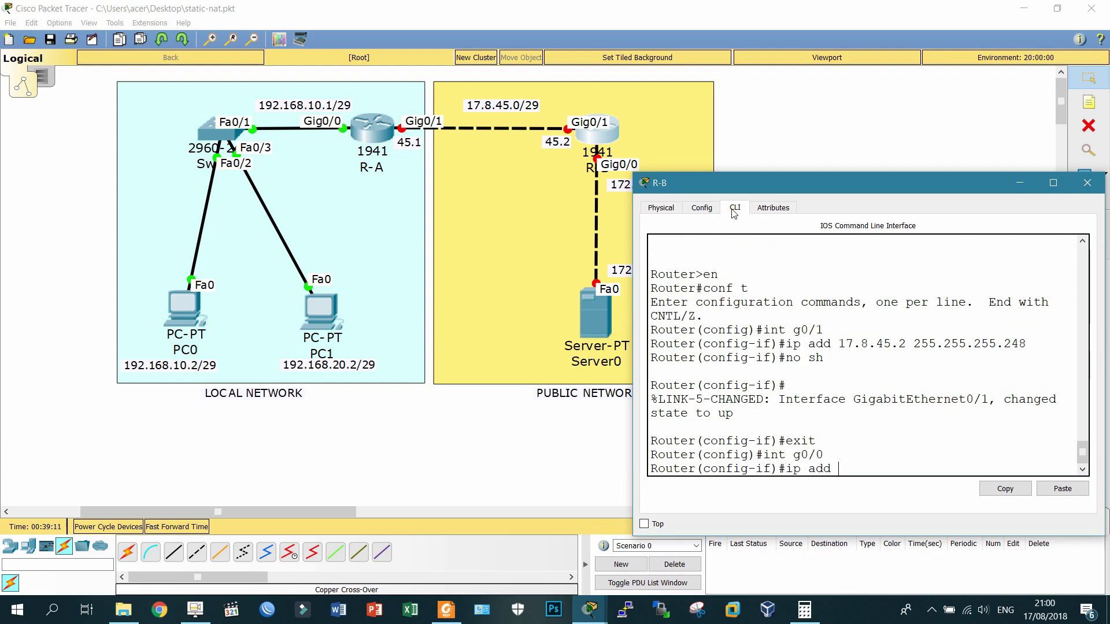
{"action": "type", "text": " 172.16."}
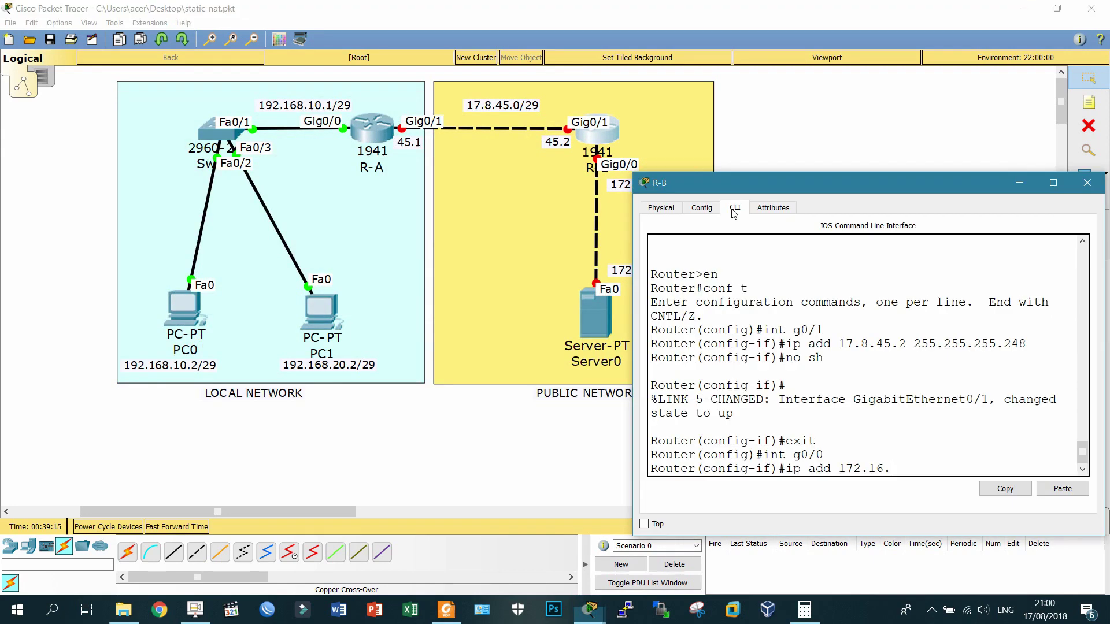
{"action": "type", "text": "10.1 2"}
{"action": "type", "text": "255.255.252"}
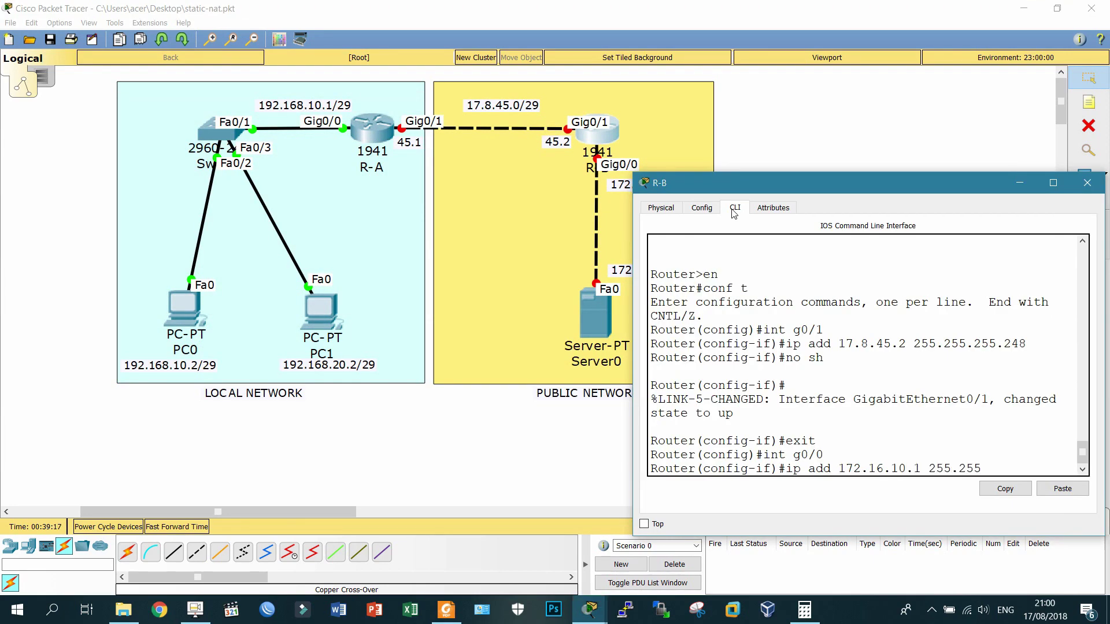
{"action": "key", "text": "Return"}
{"action": "type", "text": "no sj"}
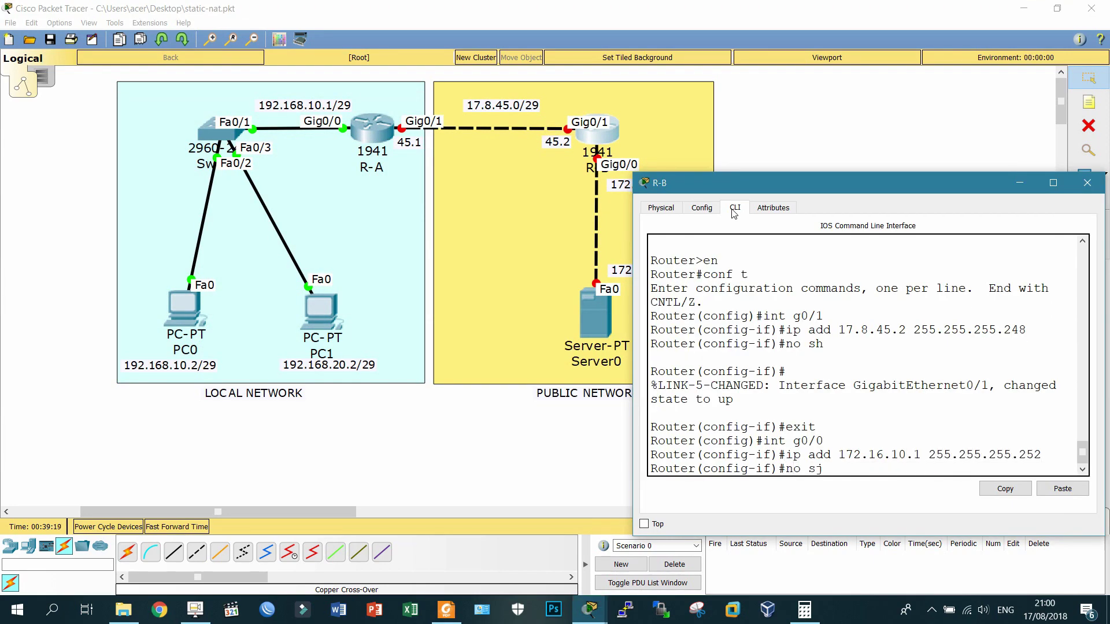
{"action": "key", "text": "BackSpace"}
{"action": "type", "text": "h"}
{"action": "key", "text": "Return"}
{"action": "type", "text": "exit"}
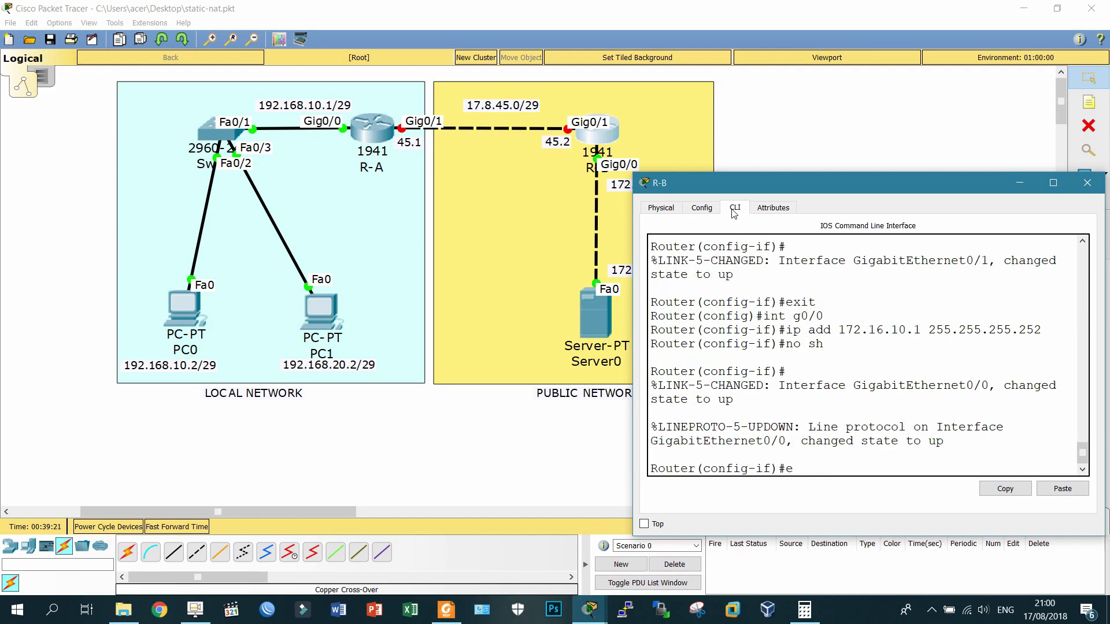
{"action": "key", "text": "Return"}
Return R-B to privileged mode and ping Server0 at 172.16.10.2
{"action": "type", "text": "ping"}
{"action": "key", "text": "BackSpace"}
{"action": "key", "text": "BackSpace"}
{"action": "key", "text": "BackSpace"}
{"action": "key", "text": "BackSpace"}
{"action": "type", "text": "exit"}
{"action": "key", "text": "Return"}
{"action": "type", "text": "ping 17.2"}
{"action": "key", "text": "BackSpace"}
{"action": "key", "text": "BackSpace"}
{"action": "type", "text": "2.16.1"}
{"action": "key", "text": "alt+F4"}
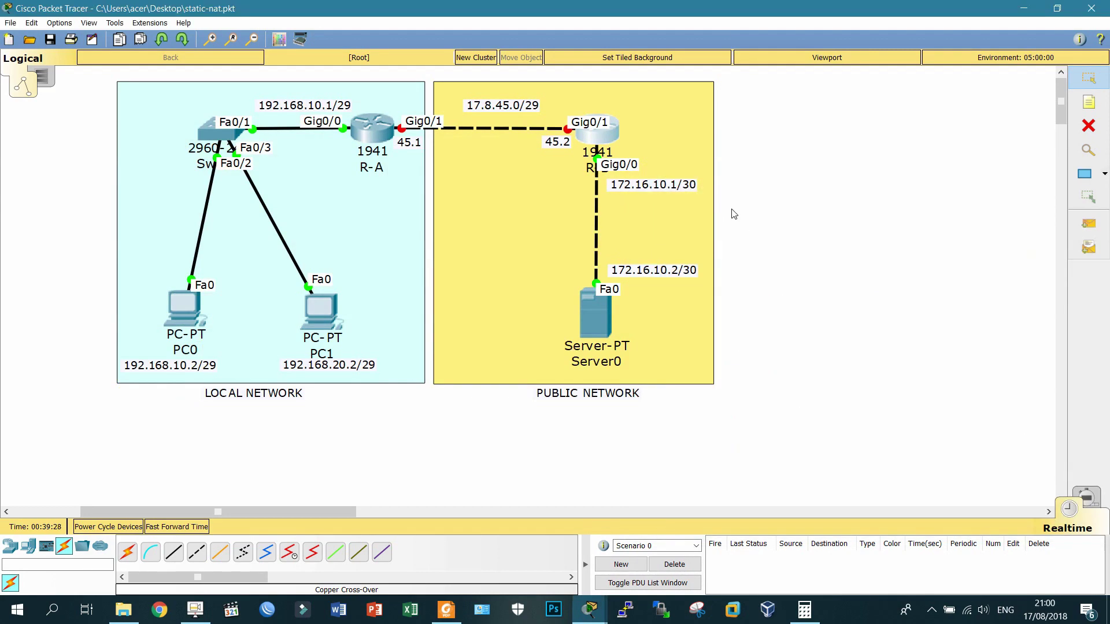
{"action": "type", "text": "0.2"}
{"action": "key", "text": "Return"}
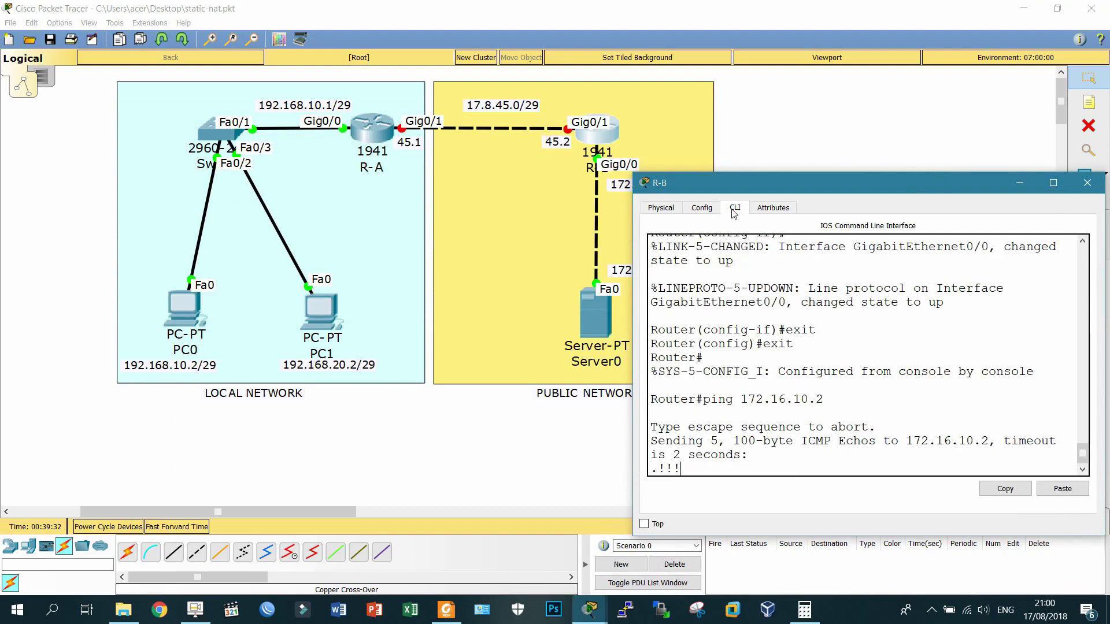
Ping R-A's outside address 17.8.45.1 from R-B
{"action": "key", "text": "Up"}
{"action": "key", "text": "BackSpace"}
{"action": "key", "text": "BackSpace"}
{"action": "key", "text": "BackSpace"}
{"action": "key", "text": "BackSpace"}
{"action": "key", "text": "BackSpace"}
{"action": "key", "text": "BackSpace"}
{"action": "key", "text": "BackSpace"}
{"action": "key", "text": "BackSpace"}
{"action": "key", "text": "BackSpace"}
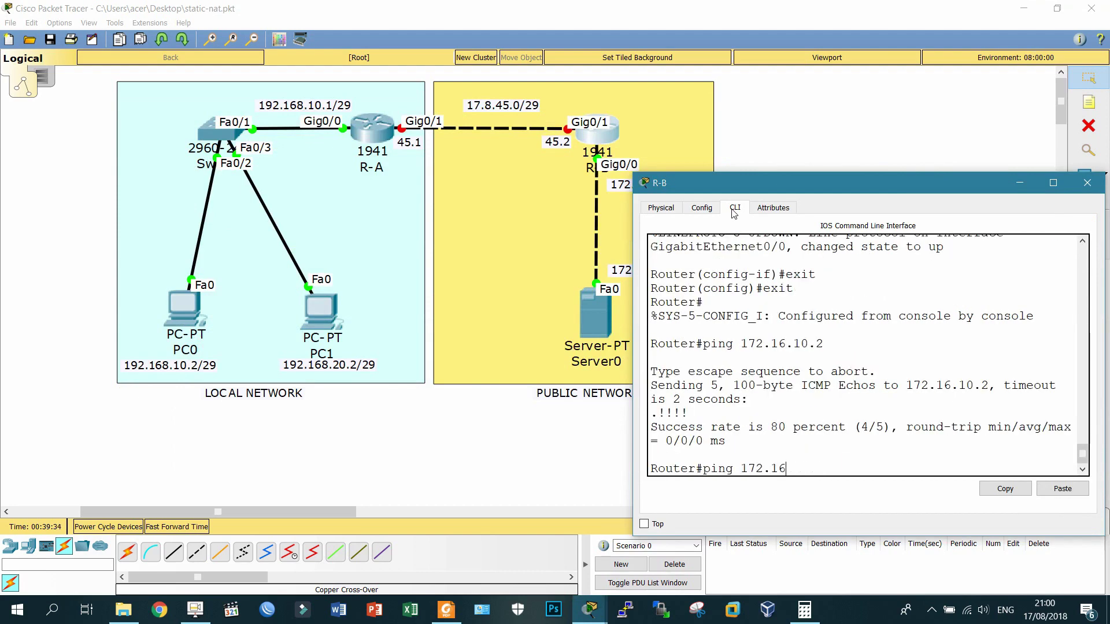
{"action": "type", "text": ".8.45.1"}
{"action": "key", "text": "Return"}
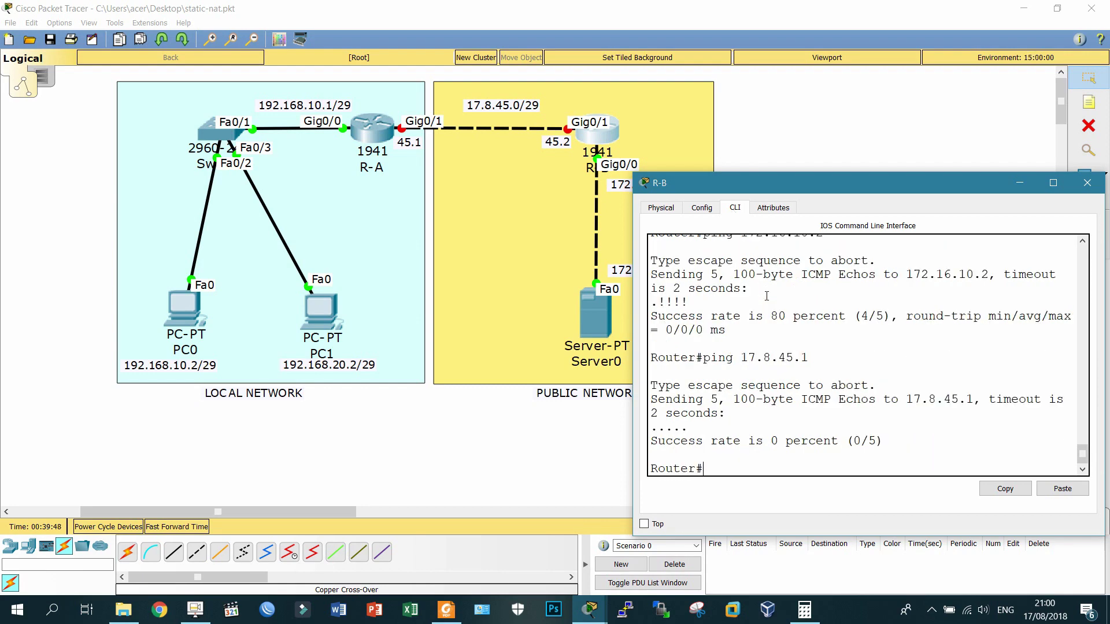
Enter global configuration mode on R-B and enable interface g0/1 again with no shutdown
{"action": "type", "text": "conf t"}
{"action": "key", "text": "Return"}
{"action": "type", "text": "int g0/1"}
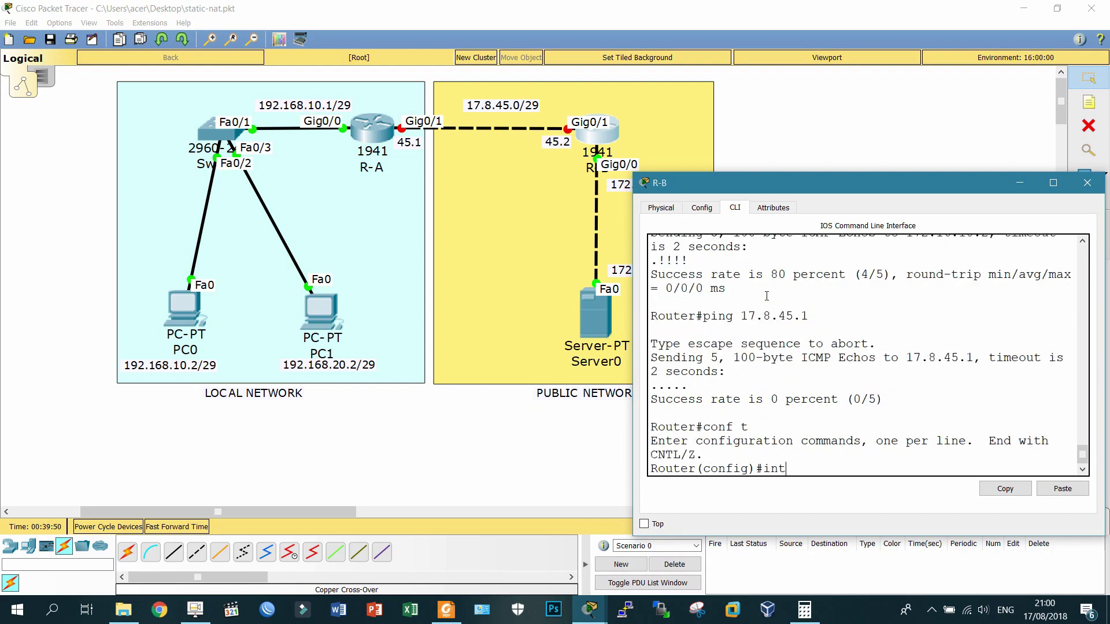
{"action": "key", "text": "Return"}
{"action": "type", "text": "no hs"}
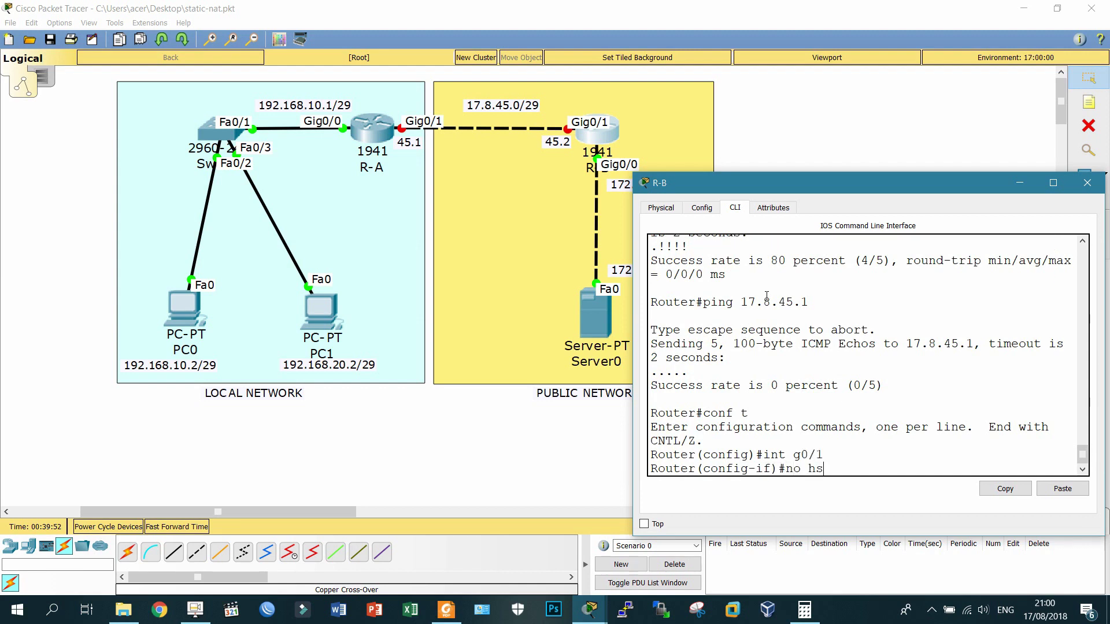
{"action": "key", "text": "Return"}
{"action": "type", "text": "no sh"}
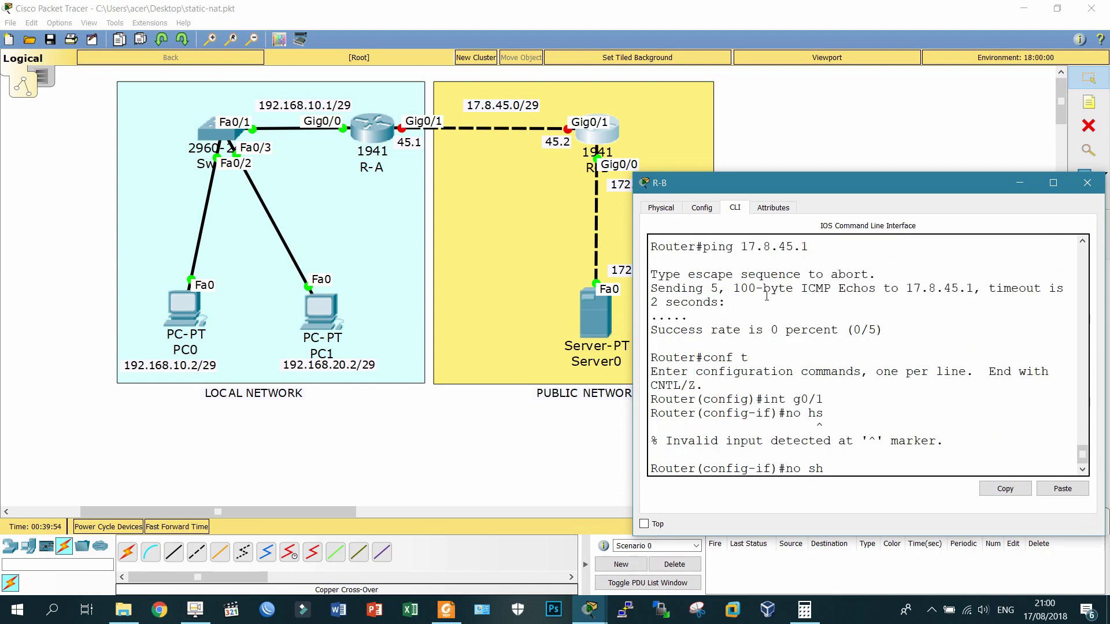
{"action": "key", "text": "Return"}
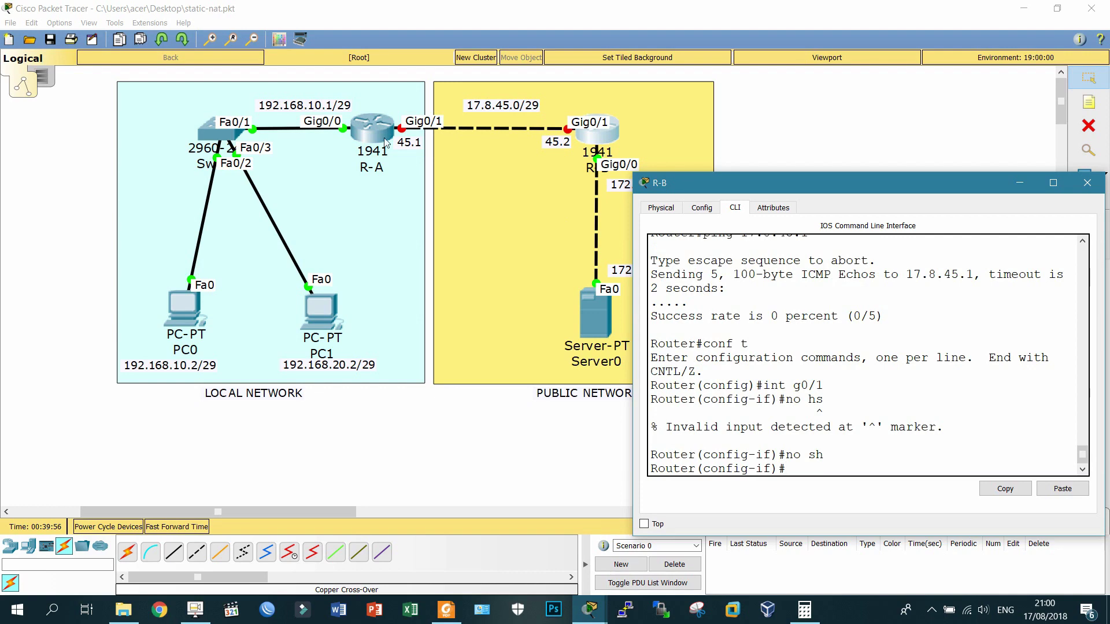
Open R-A's command line and enable its interface g0/1 with no shutdown
{"action": "left_click", "coordinate": [362, 133]}
{"action": "type", "text": "no s"}
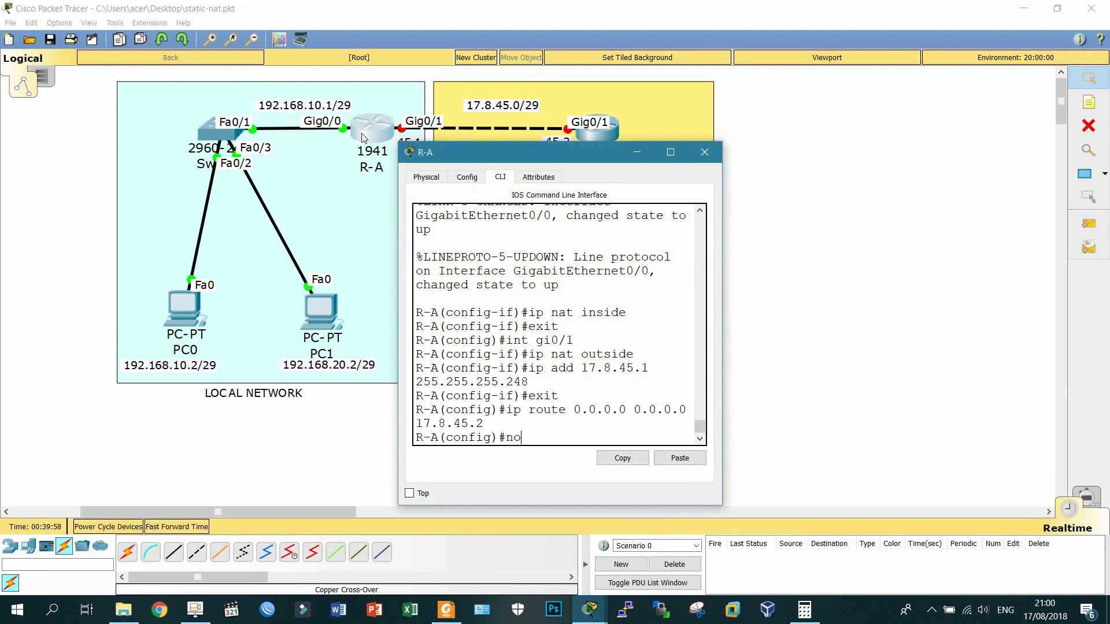
{"action": "key", "text": "BackSpace"}
{"action": "key", "text": "BackSpace"}
{"action": "key", "text": "BackSpace"}
{"action": "key", "text": "BackSpace"}
{"action": "type", "text": "int g0/1"}
{"action": "key", "text": "Return"}
{"action": "type", "text": "no sh"}
{"action": "key", "text": "Return"}
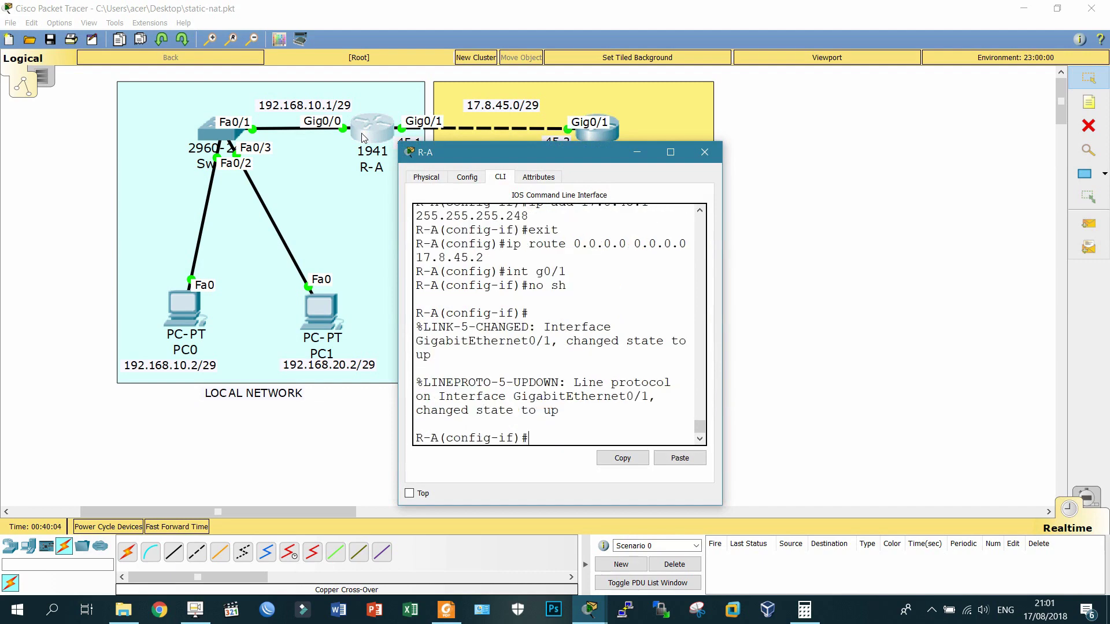
Close R-A's window, return R-B to privileged mode, and ping 17.8.45.1 from it
{"action": "left_click", "coordinate": [704, 152]}
{"action": "left_click", "coordinate": [595, 128]}
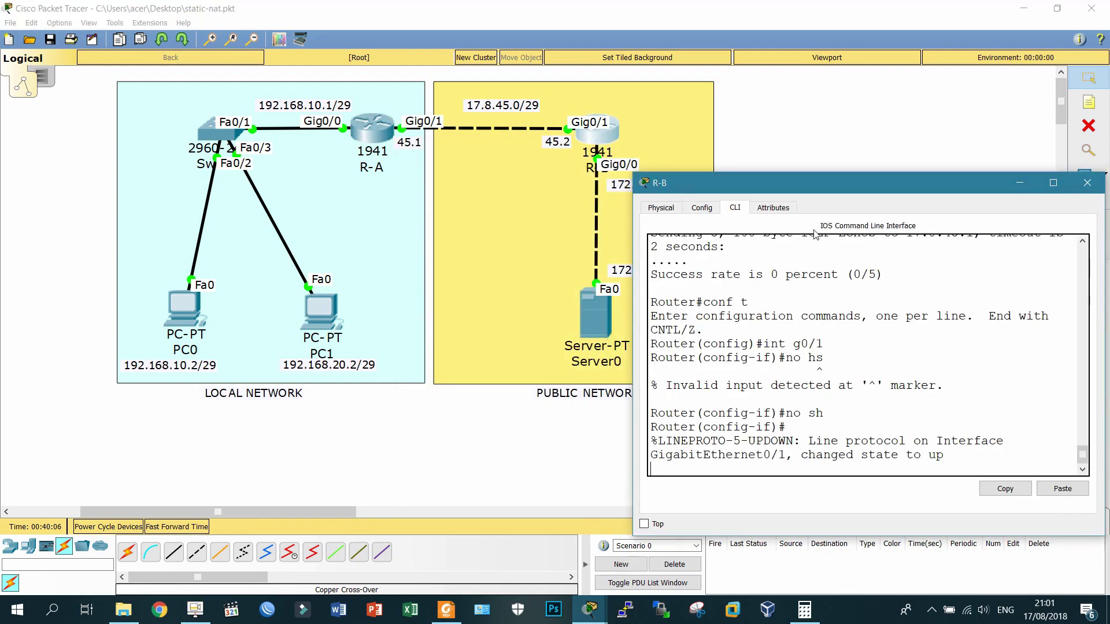
{"action": "key", "text": "Return"}
{"action": "type", "text": "int g0/1"}
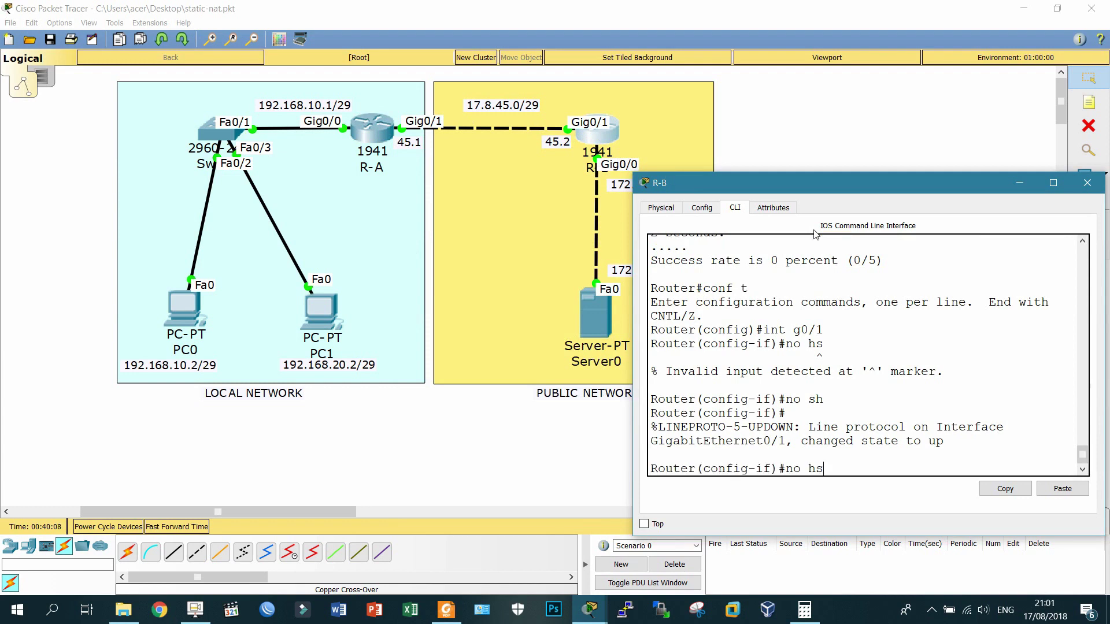
{"action": "key", "text": "Up"}
{"action": "key", "text": "Return"}
{"action": "type", "text": "exit"}
{"action": "key", "text": "Return"}
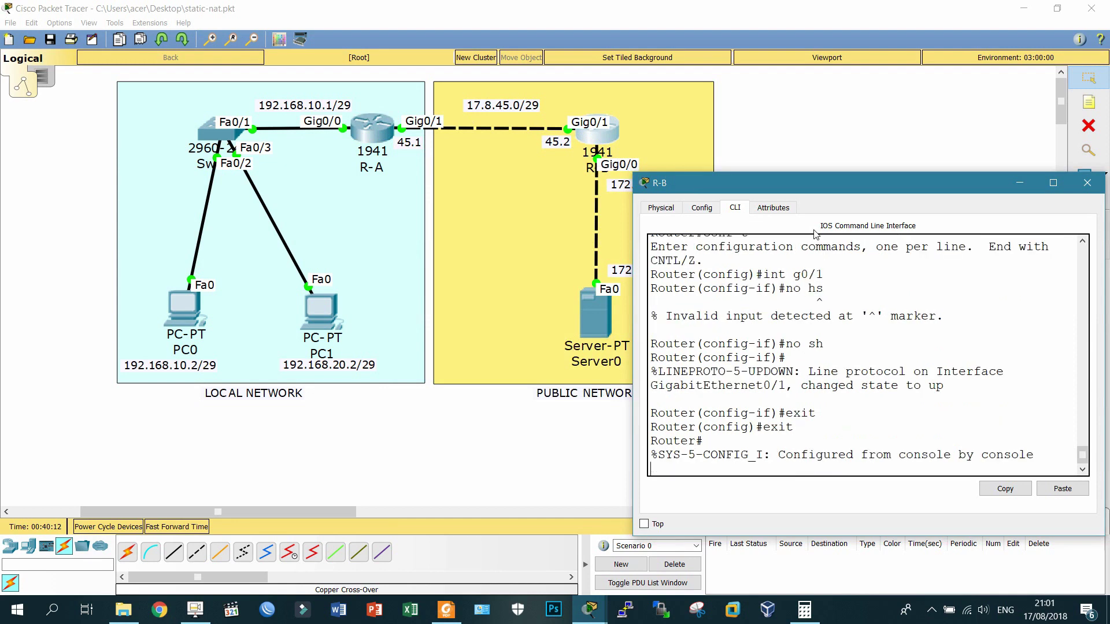
{"action": "type", "text": "ping 17.8"}
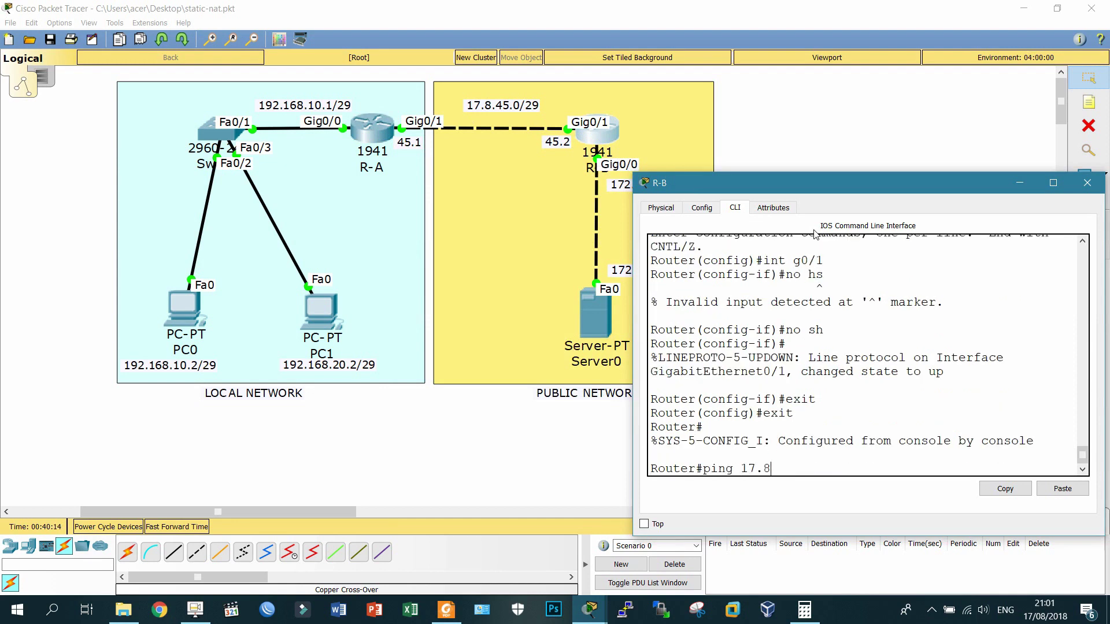
{"action": "type", "text": ".45.1"}
{"action": "key", "text": "Return"}
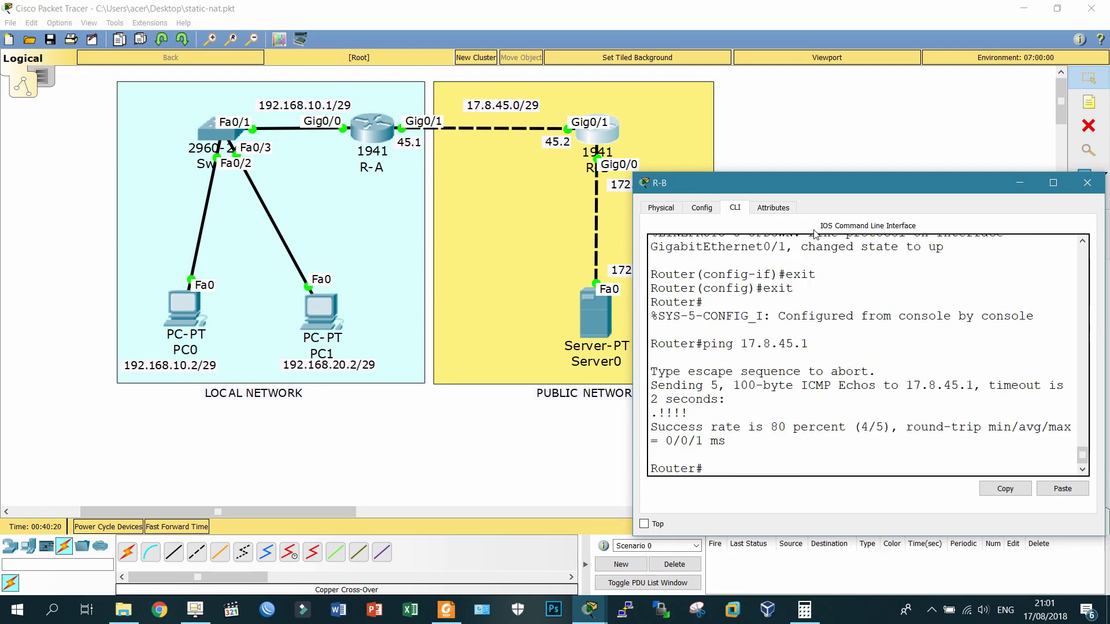
Return R-A to privileged mode and ping PC0 at 192.168.10.2 twice
{"action": "left_click", "coordinate": [389, 135]}
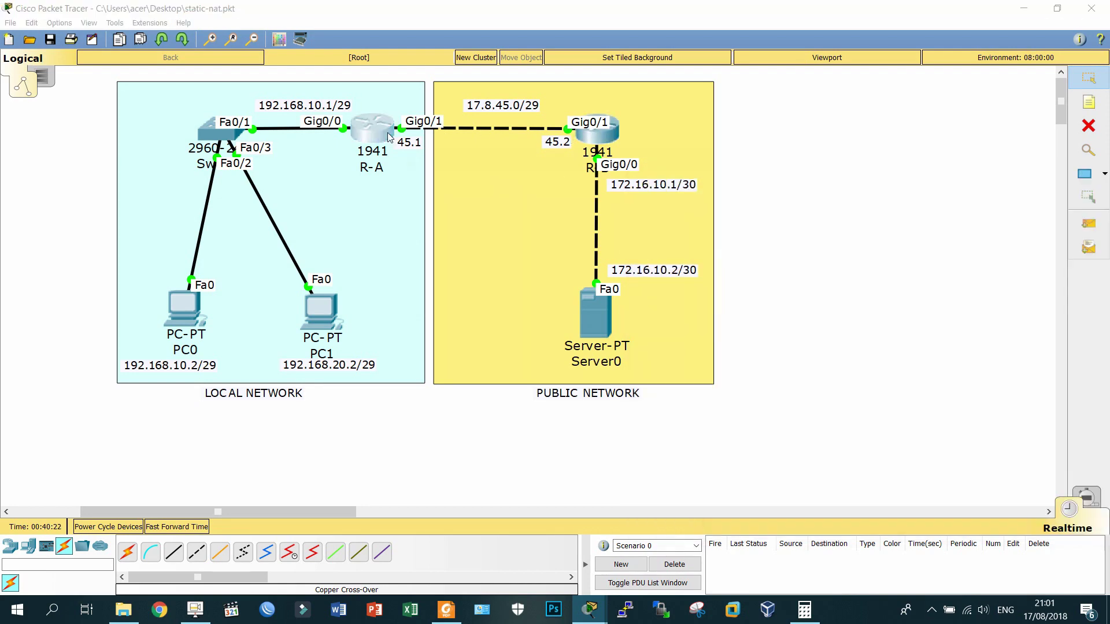
{"action": "type", "text": "192.168.10."}
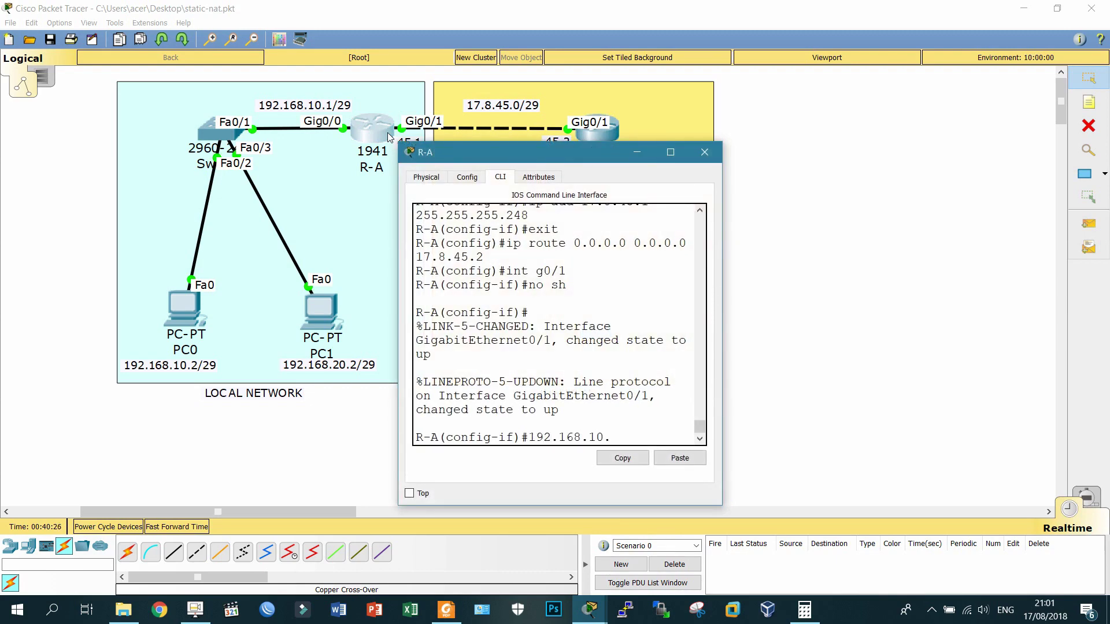
{"action": "type", "text": "2"}
{"action": "key", "text": "Return"}
{"action": "type", "text": "exit"}
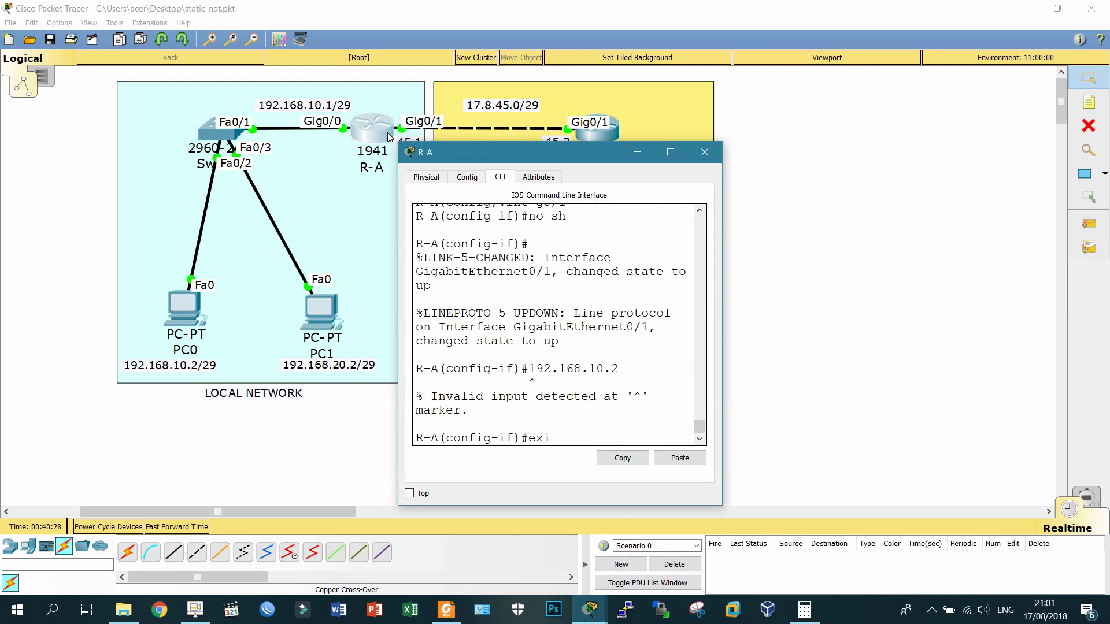
{"action": "key", "text": "Return"}
{"action": "type", "text": "exit"}
{"action": "key", "text": "Return"}
{"action": "type", "text": "pi"}
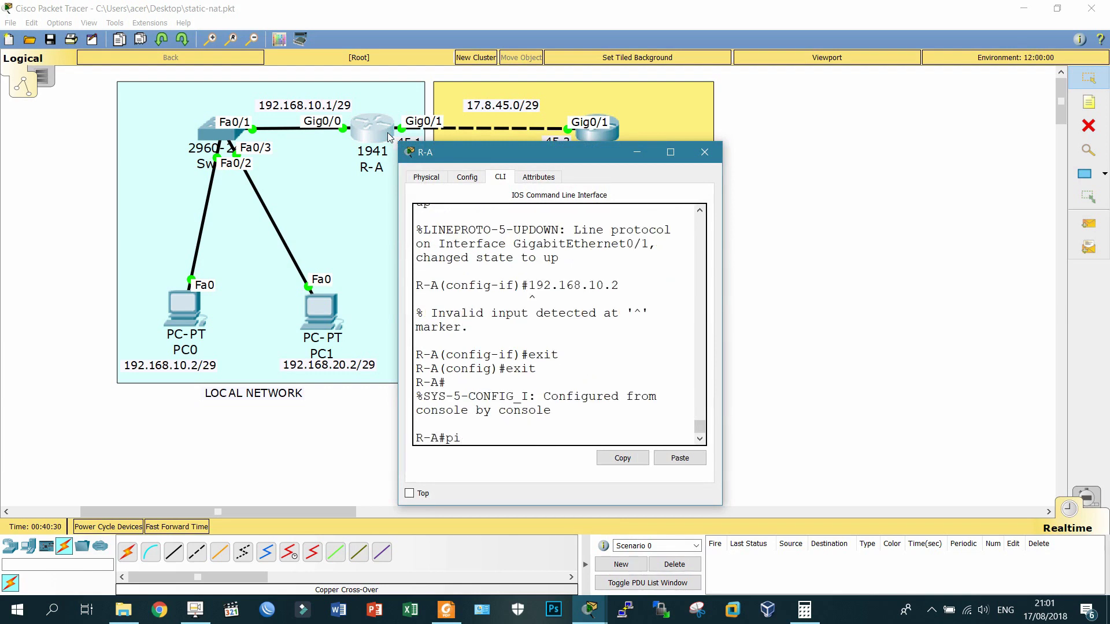
{"action": "type", "text": "ng 192.168.10.2"}
{"action": "key", "text": "Return"}
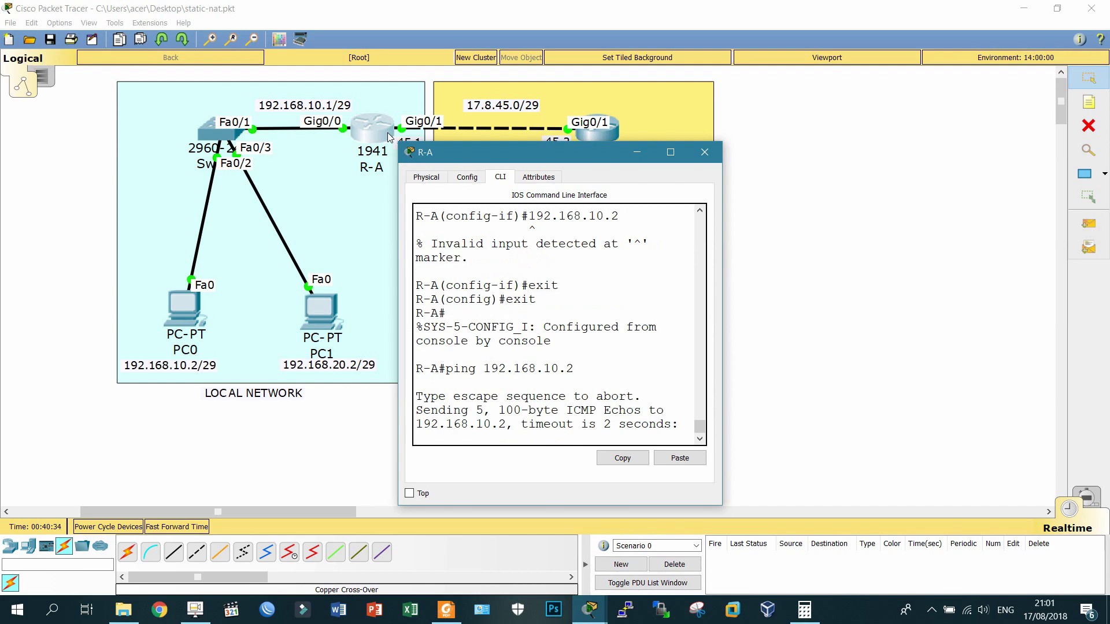
{"action": "key", "text": "Up"}
{"action": "key", "text": "Return"}
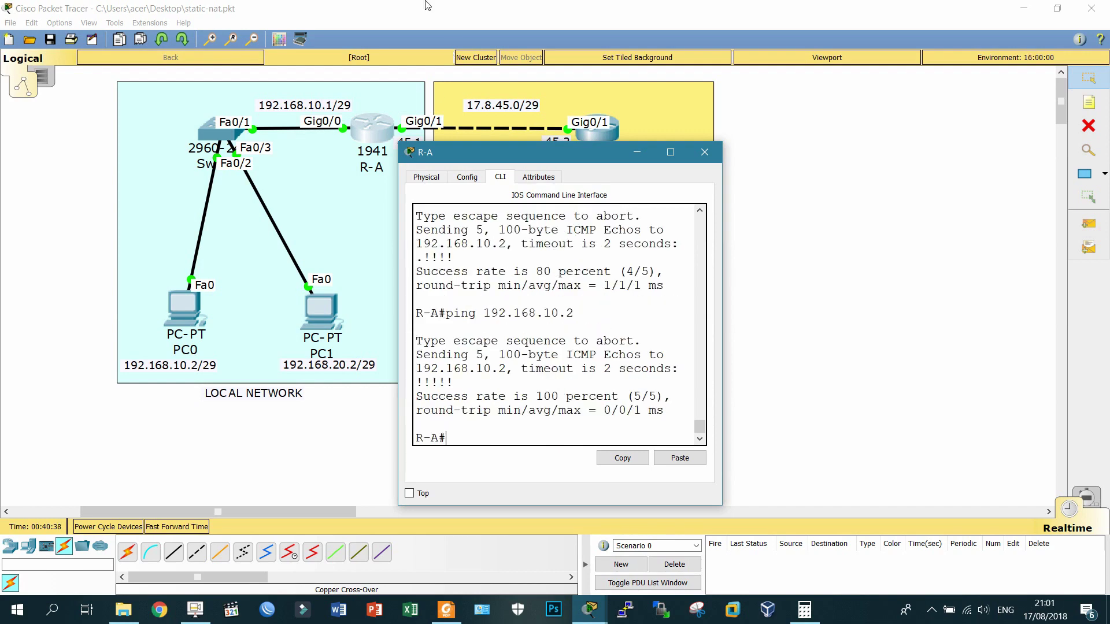
Reopen R-A's command line, widen its window, and enter global configuration mode
{"action": "left_click_drag", "start_coordinate": [649, 143], "coordinate": [651, 144]}
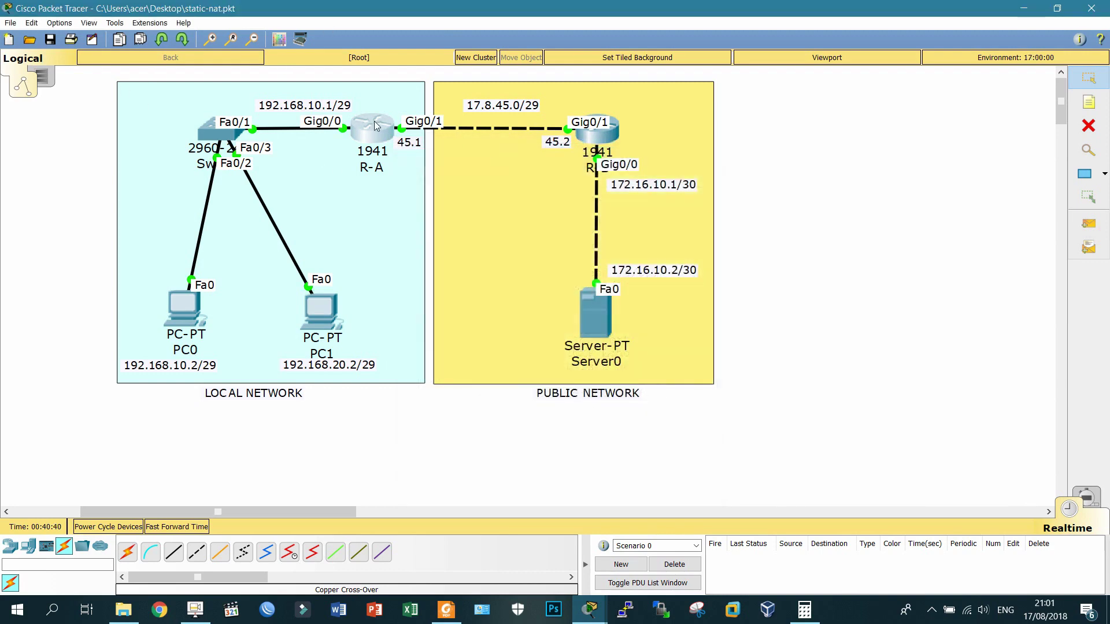
{"action": "left_click", "coordinate": [375, 122]}
{"action": "left_click_drag", "start_coordinate": [720, 240], "coordinate": [967, 249]}
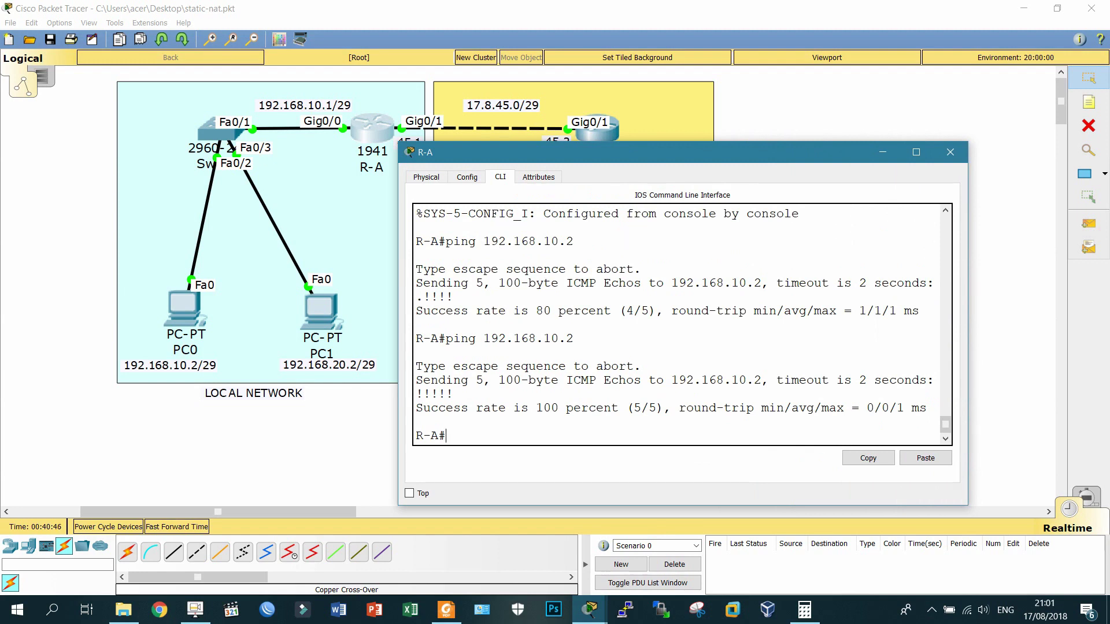
{"action": "type", "text": "conf t"}
{"action": "key", "text": "Return"}
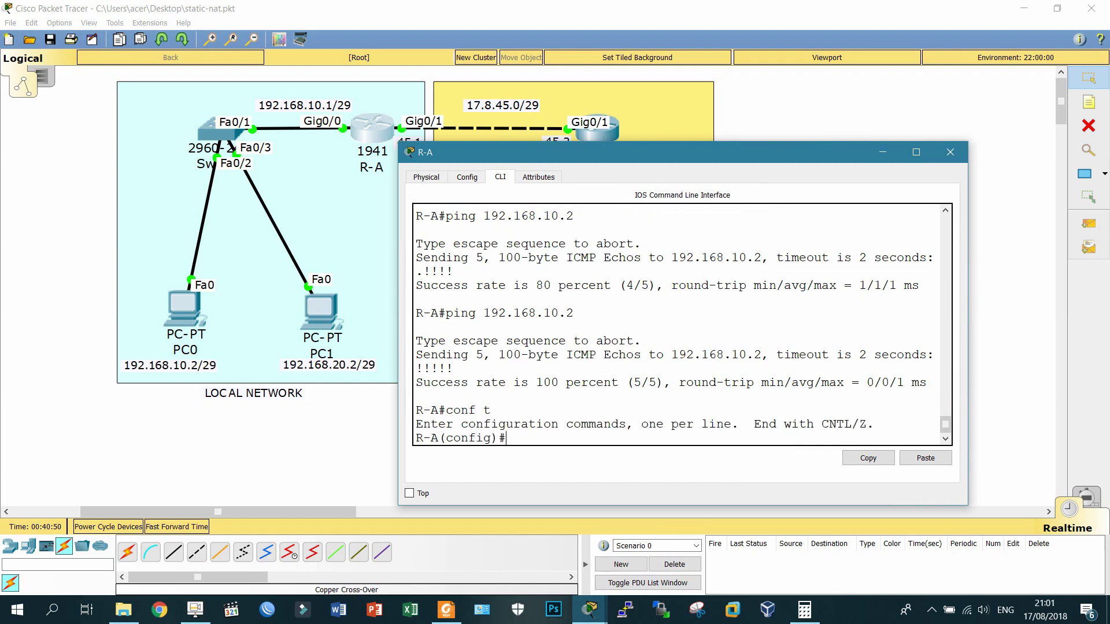
Start an access-list 1 permit entry on R-A for network 192.168.10.0, writing the wildcard's first three octets as 0.0.0
{"action": "type", "text": "acc"}
{"action": "key", "text": "Tab"}
{"action": "type", "text": "1 permit"}
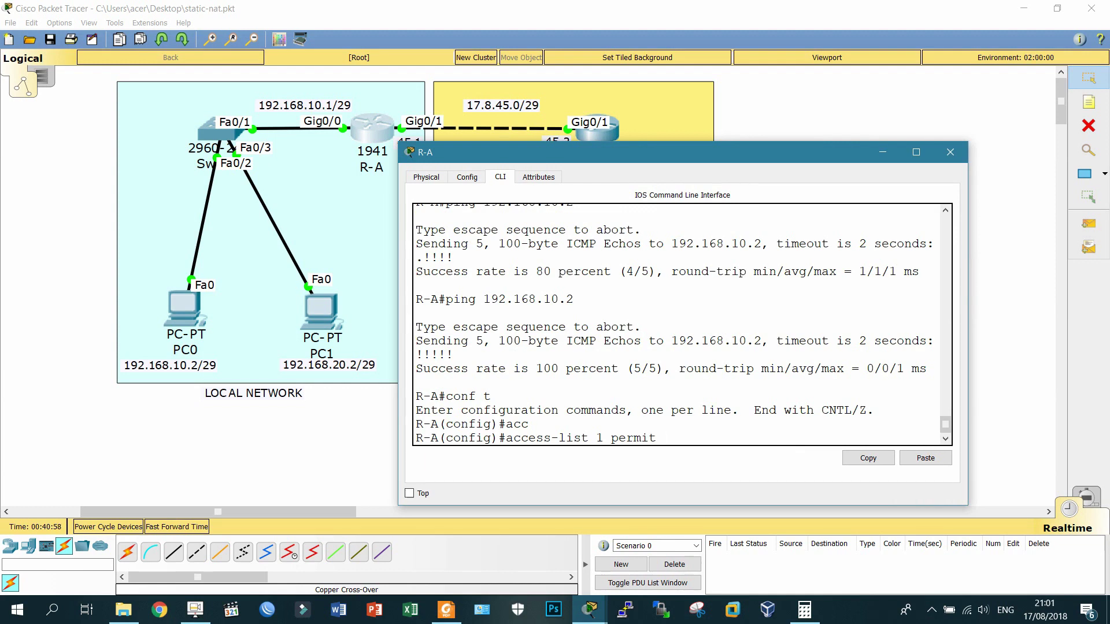
{"action": "type", "text": "192.168.10.0 0.0.0."}
Compute 255 minus 248 in Windows Calculator and complete R-A's access-list wildcard as 0.0.0.7
{"action": "key", "text": "super+r"}
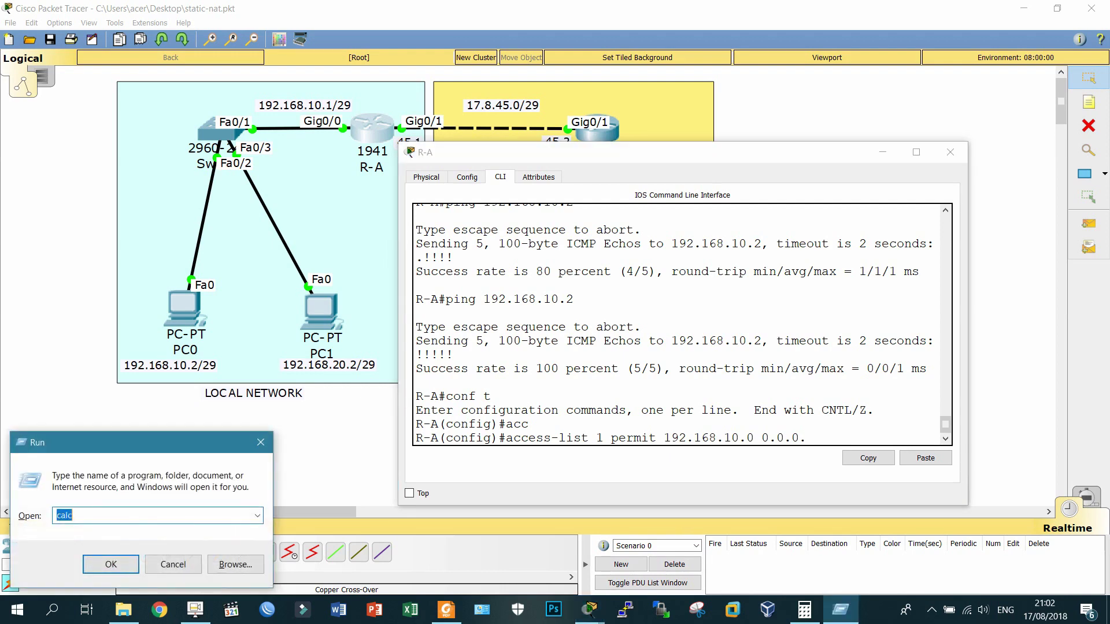
{"action": "key", "text": "Return"}
{"action": "type", "text": "255"}
{"action": "key", "text": "minus"}
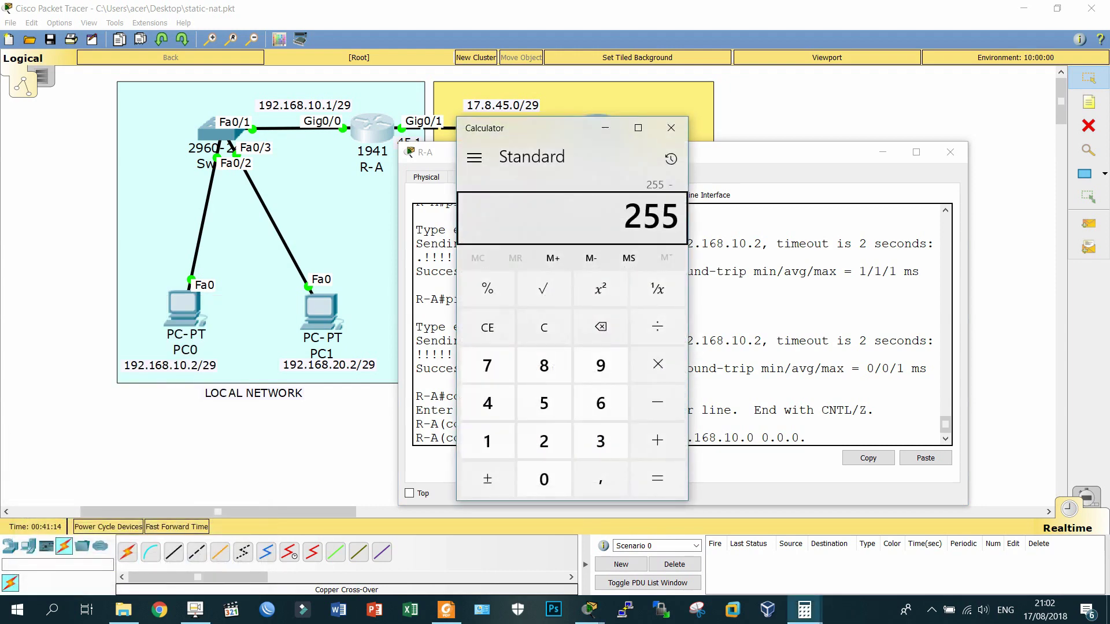
{"action": "type", "text": "248"}
{"action": "key", "text": "Return"}
{"action": "key", "text": "alt+Tab"}
{"action": "type", "text": "7"}
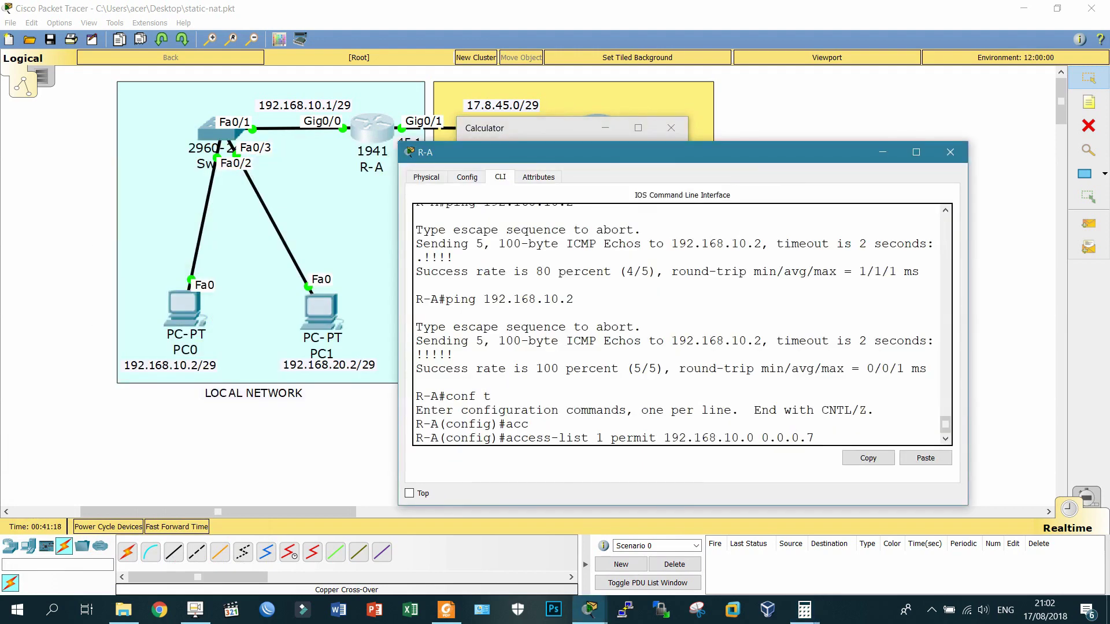
Compute 255 minus 255 in Calculator, close it, and submit the access-list 1 entry on R-A
{"action": "key", "text": "alt+Tab"}
{"action": "type", "text": "255-255"}
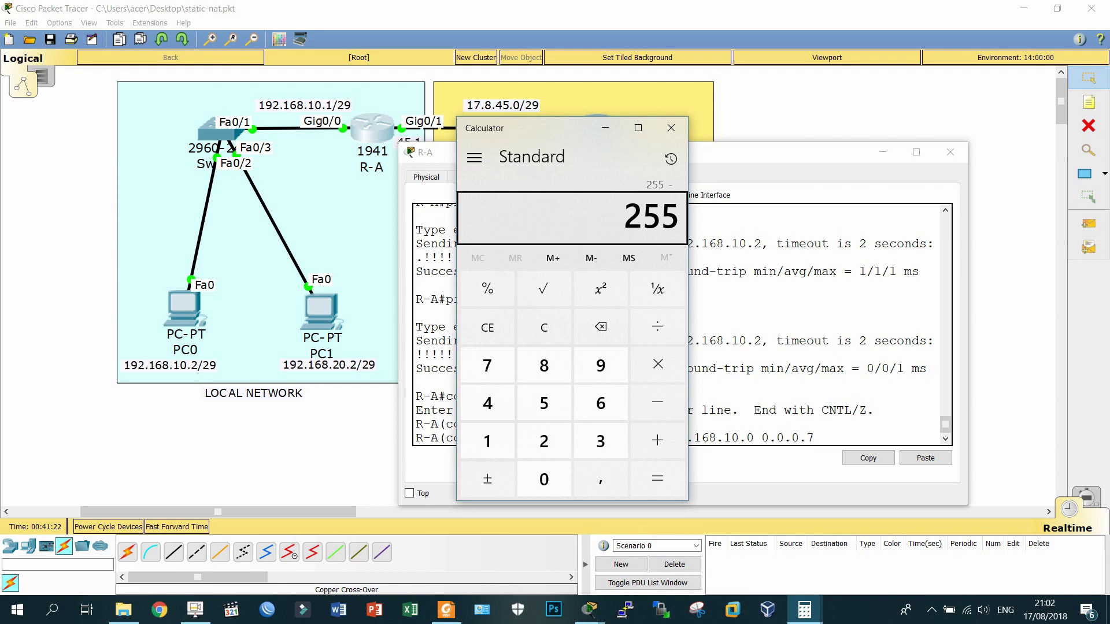
{"action": "key", "text": "Return"}
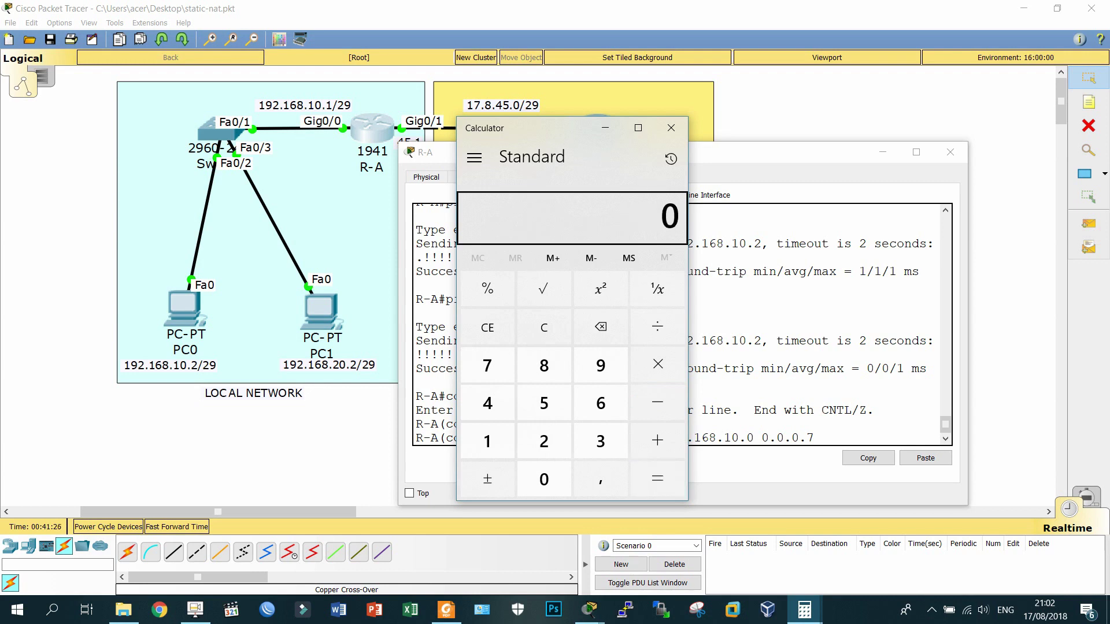
{"action": "key", "text": "alt+F4"}
{"action": "key", "text": "Return"}
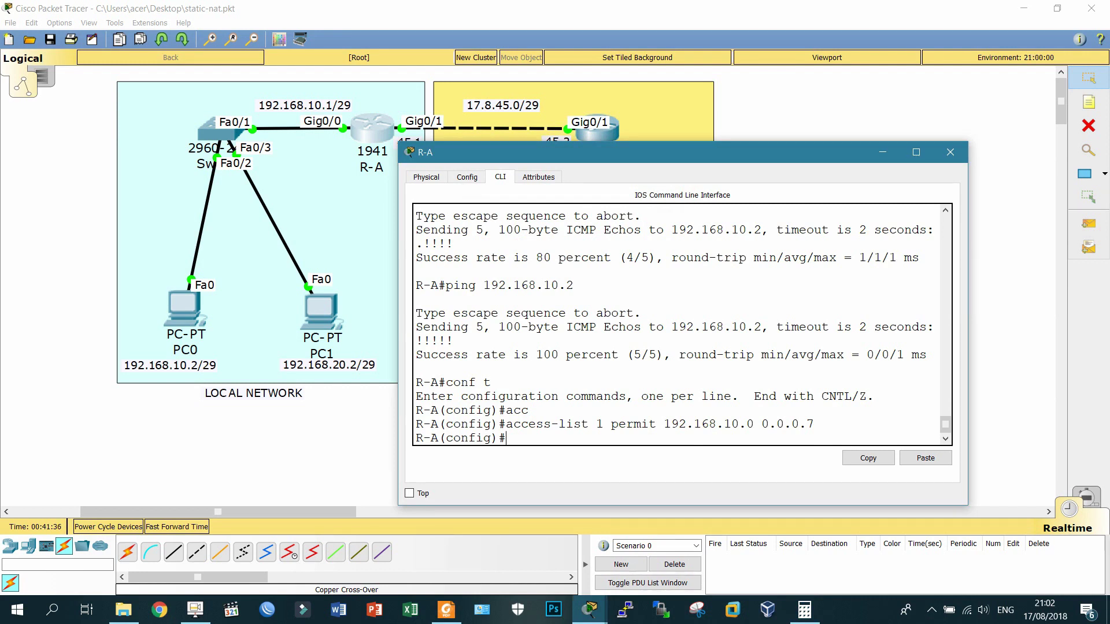
Configure NAT overload on R-A for inside sources in access list 1 through interface gi0/1, consulting the inline help for the available options
{"action": "type", "text": "ip nat inside source ?list "}
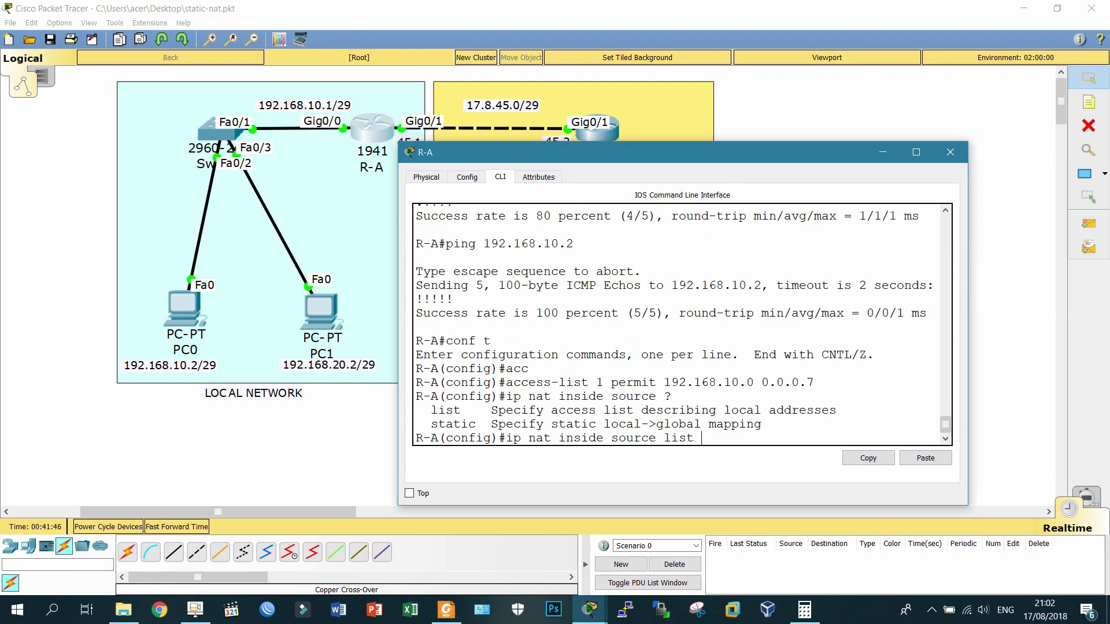
{"action": "type", "text": "1 interfa"}
{"action": "key", "text": "Tab"}
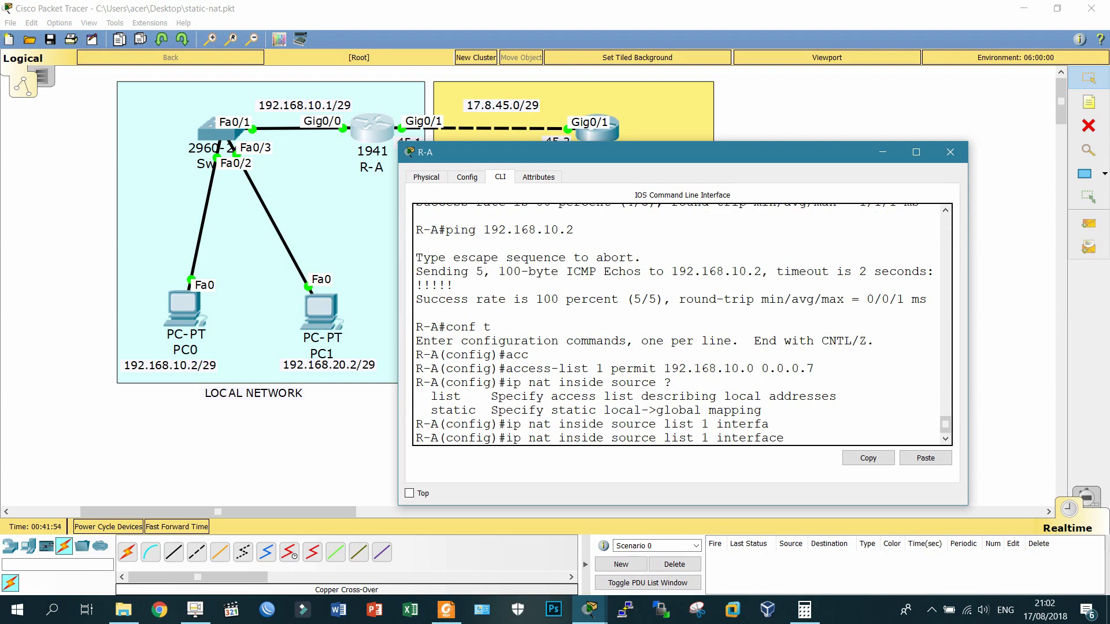
{"action": "type", "text": "gi0/1 over"}
{"action": "key", "text": "Tab"}
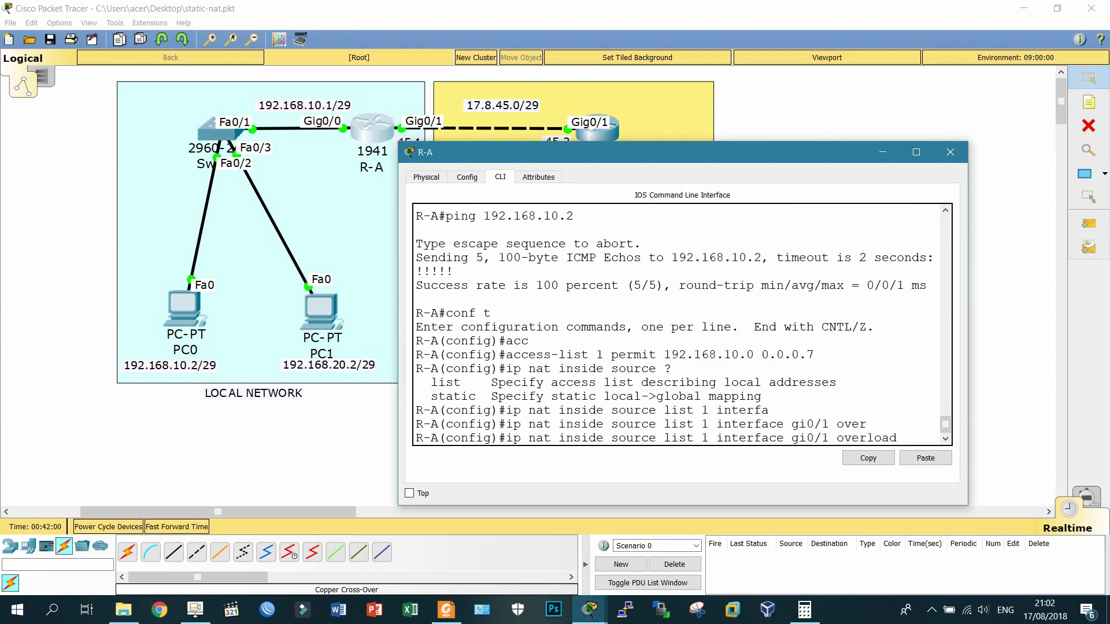
{"action": "key", "text": "BackSpace"}
{"action": "key", "text": "BackSpace"}
{"action": "key", "text": "BackSpace"}
{"action": "key", "text": "BackSpace"}
{"action": "key", "text": "BackSpace"}
{"action": "key", "text": "BackSpace"}
{"action": "key", "text": "BackSpace"}
{"action": "key", "text": "BackSpace"}
{"action": "type", "text": "?"}
{"action": "type", "text": "ov"}
{"action": "key", "text": "Tab"}
{"action": "key", "text": "Return"}
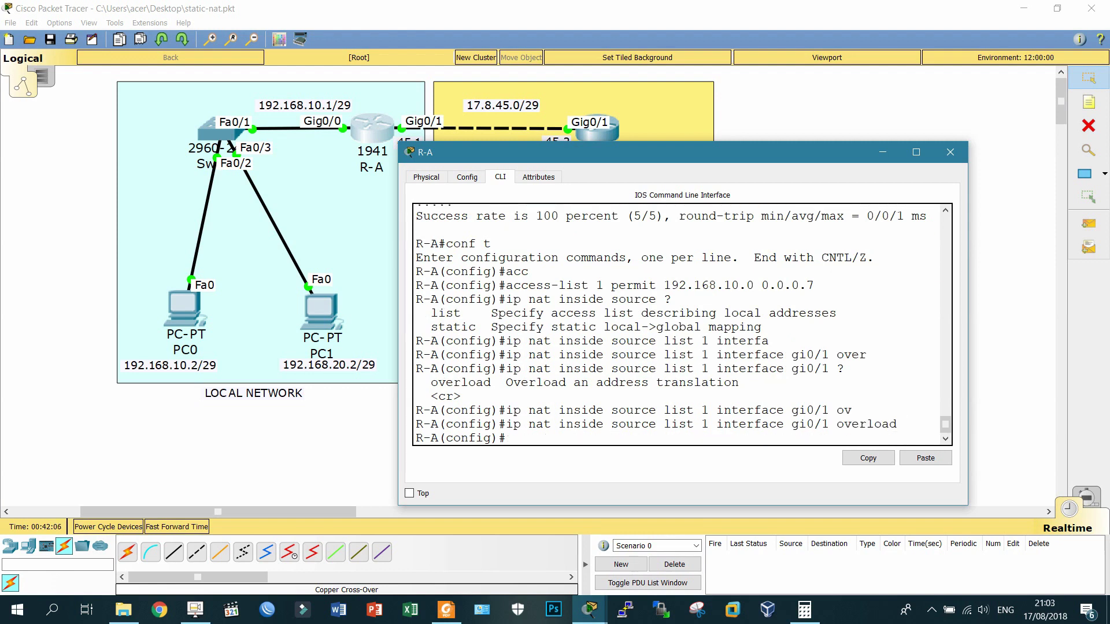
Ping Server0 at 172.16.10.2 from PC0's command prompt
{"action": "left_click", "coordinate": [182, 314]}
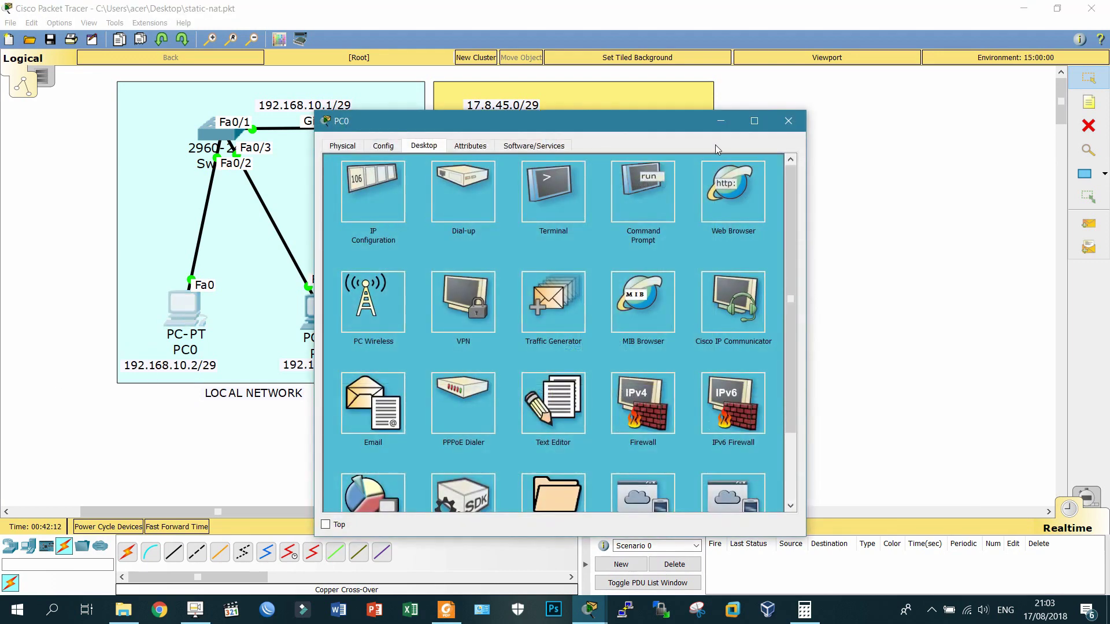
{"action": "left_click", "coordinate": [656, 192]}
{"action": "key", "text": "Up"}
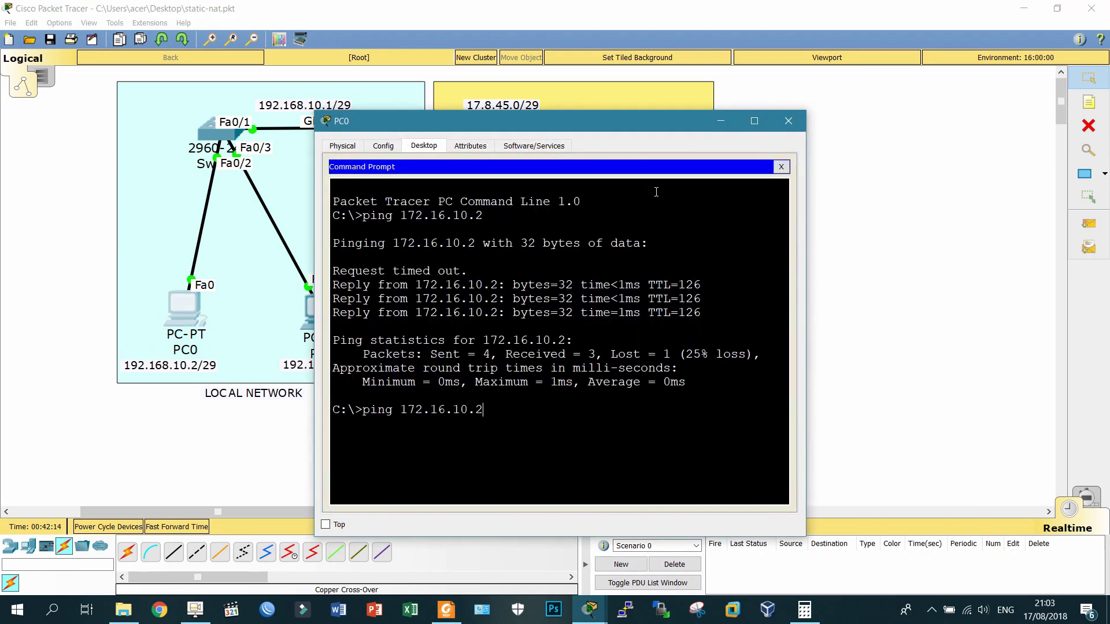
{"action": "key", "text": "Return"}
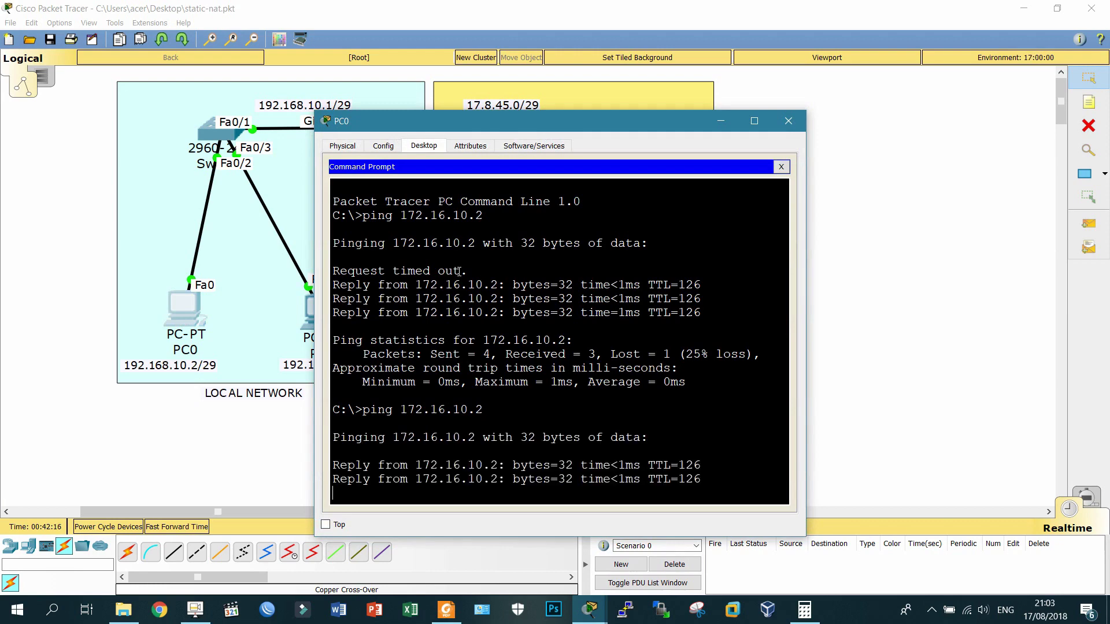
{"action": "left_click_drag", "start_coordinate": [347, 120], "coordinate": [618, 78]}
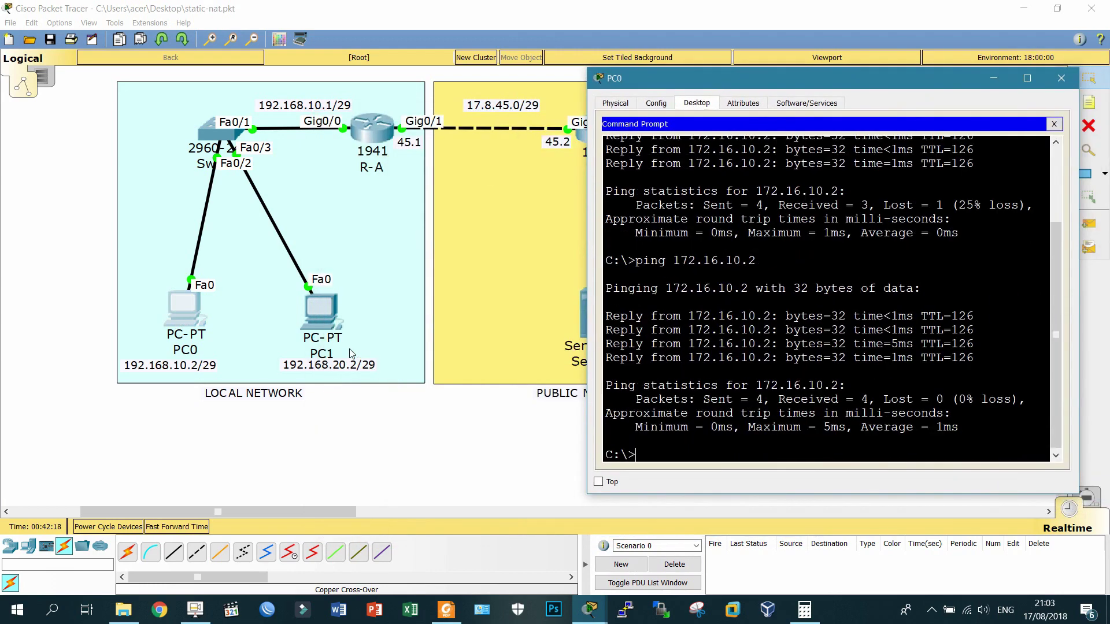
Ping Server0 at 172.16.10.2 from PC1's command prompt, and close PC1's window
{"action": "left_click", "coordinate": [321, 312]}
{"action": "left_click", "coordinate": [630, 177]}
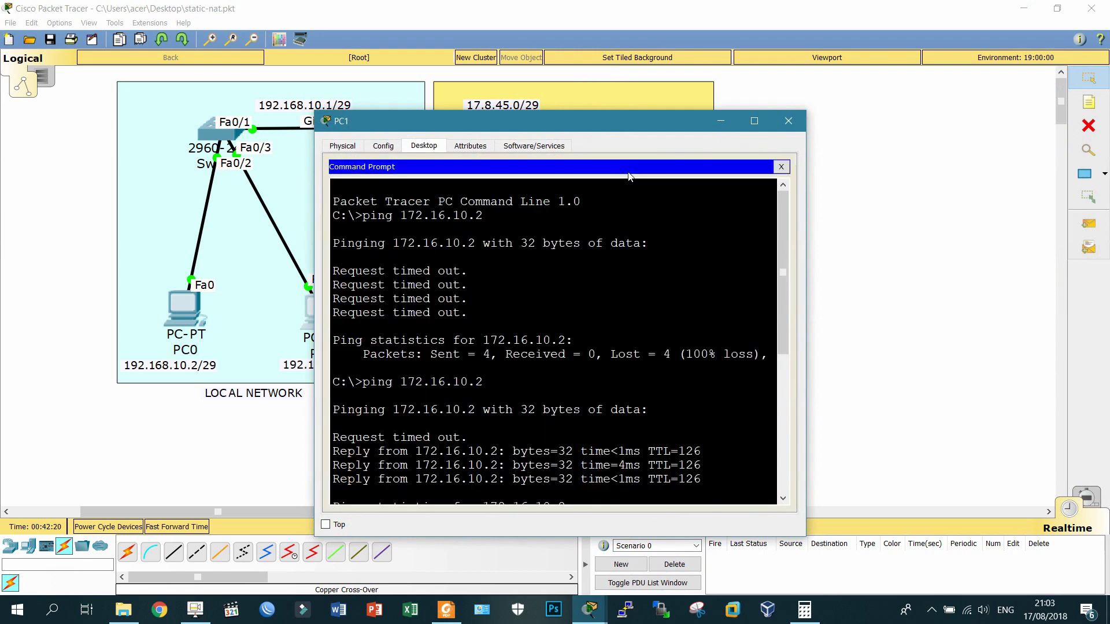
{"action": "key", "text": "Up"}
{"action": "key", "text": "Return"}
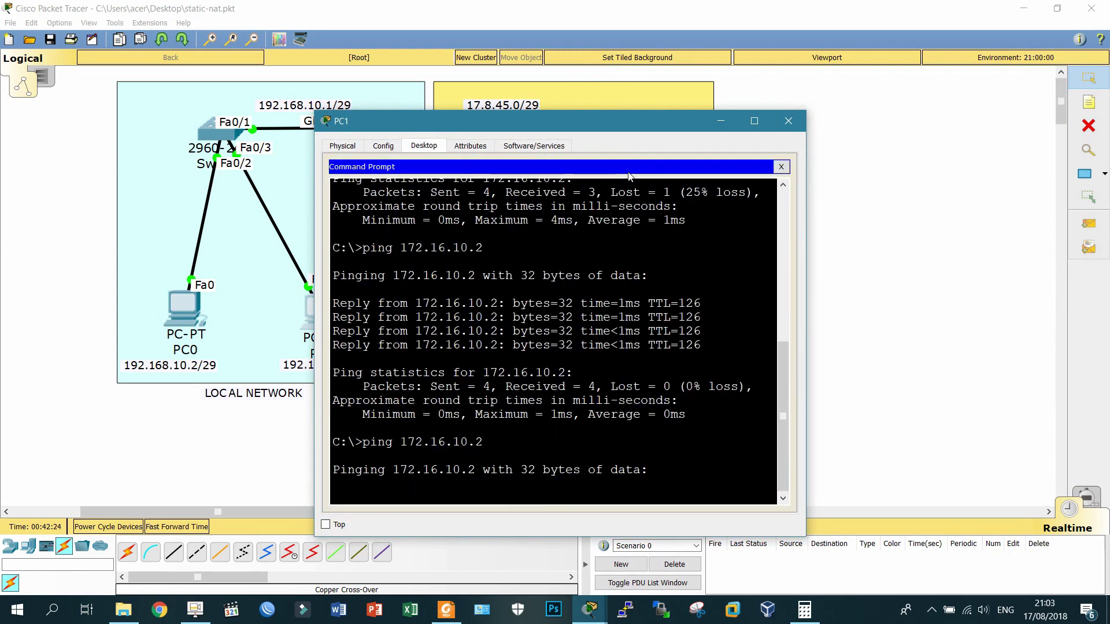
{"action": "left_click_drag", "start_coordinate": [545, 125], "coordinate": [746, 106]}
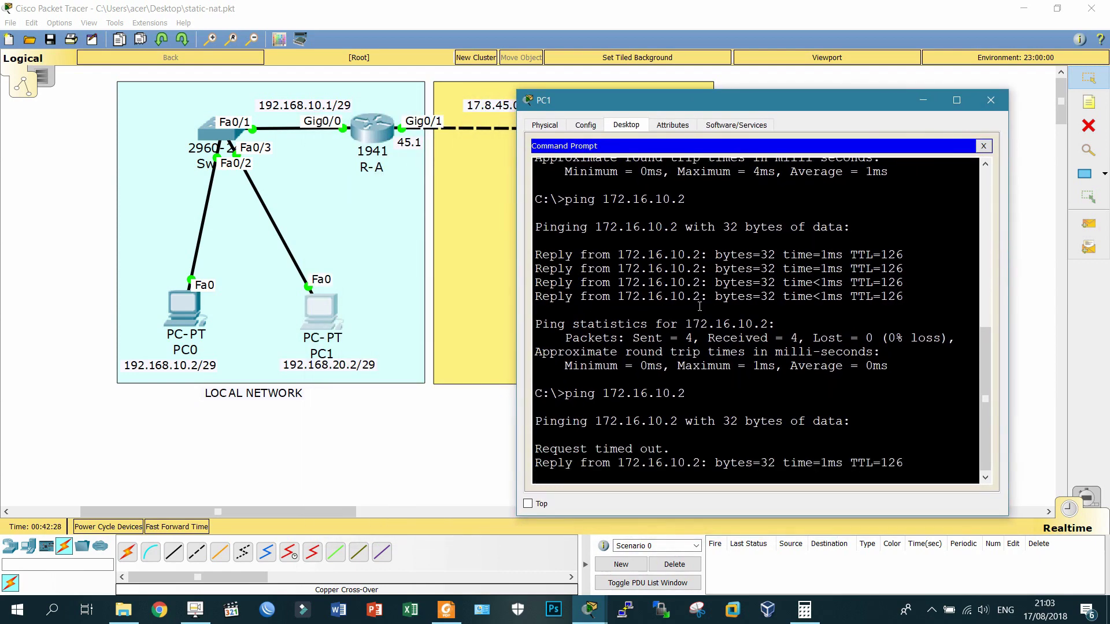
{"action": "left_click", "coordinate": [991, 100]}
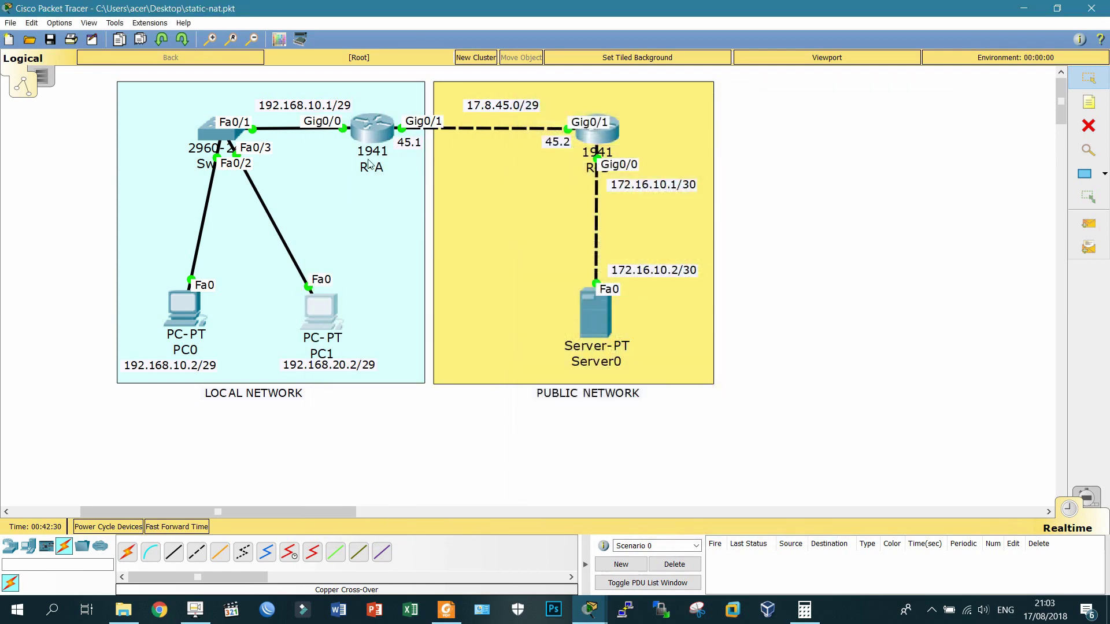
Leave global configuration mode on R-A and list its NAT translations with show ip nat translations
{"action": "left_click", "coordinate": [373, 130]}
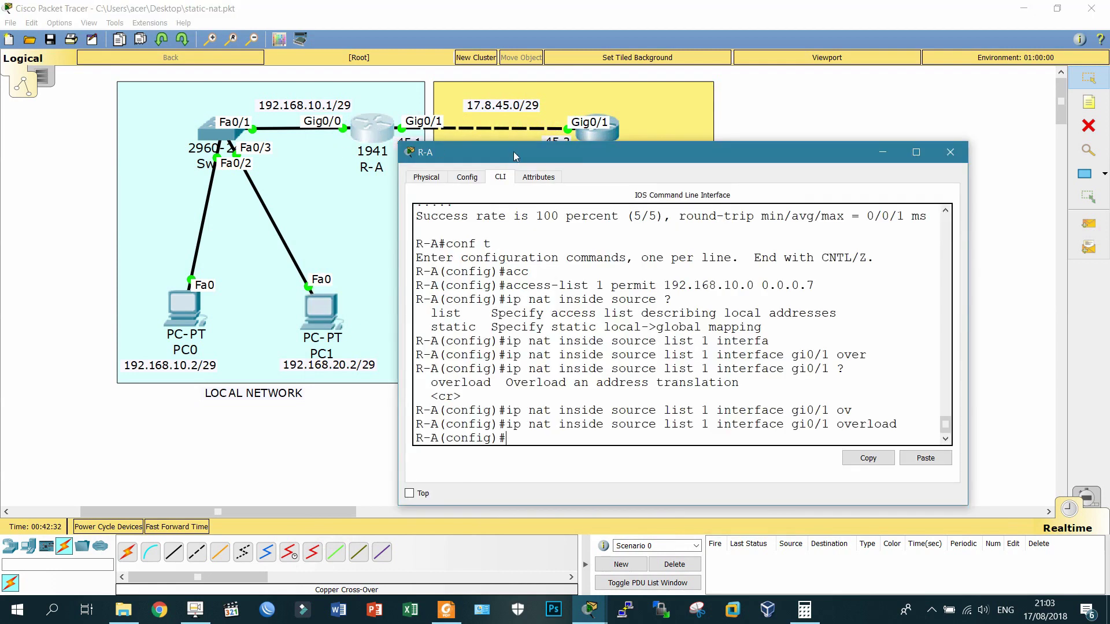
{"action": "type", "text": "exit"}
{"action": "type", "text": "ho"}
{"action": "key", "text": "Tab"}
{"action": "type", "text": "ip na"}
{"action": "key", "text": "Tab"}
{"action": "type", "text": "tra"}
{"action": "key", "text": "Tab"}
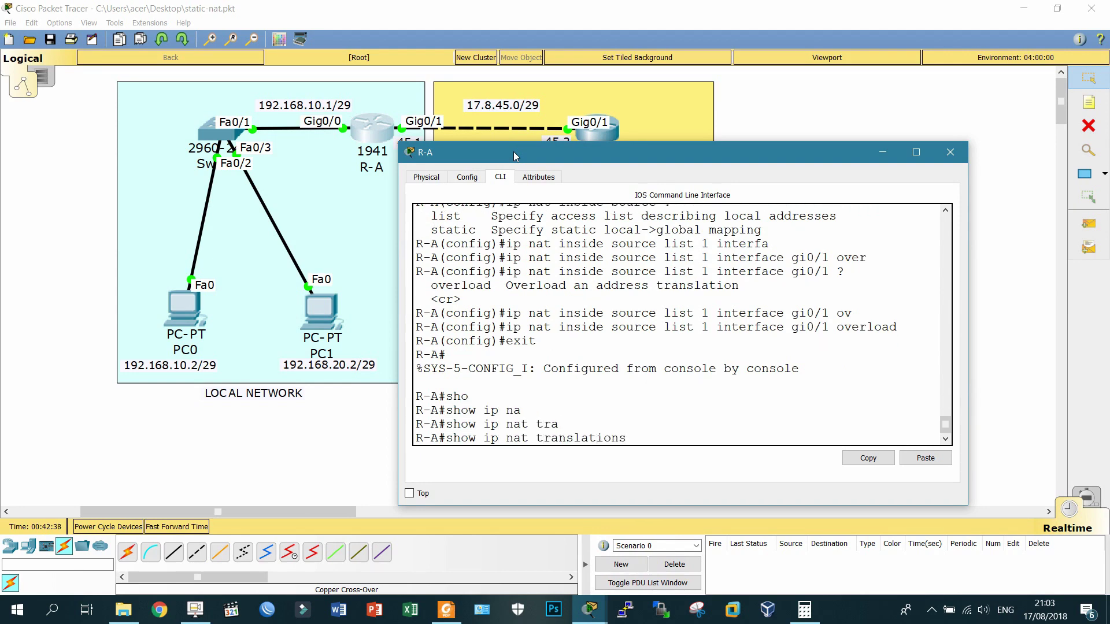
{"action": "key", "text": "Return"}
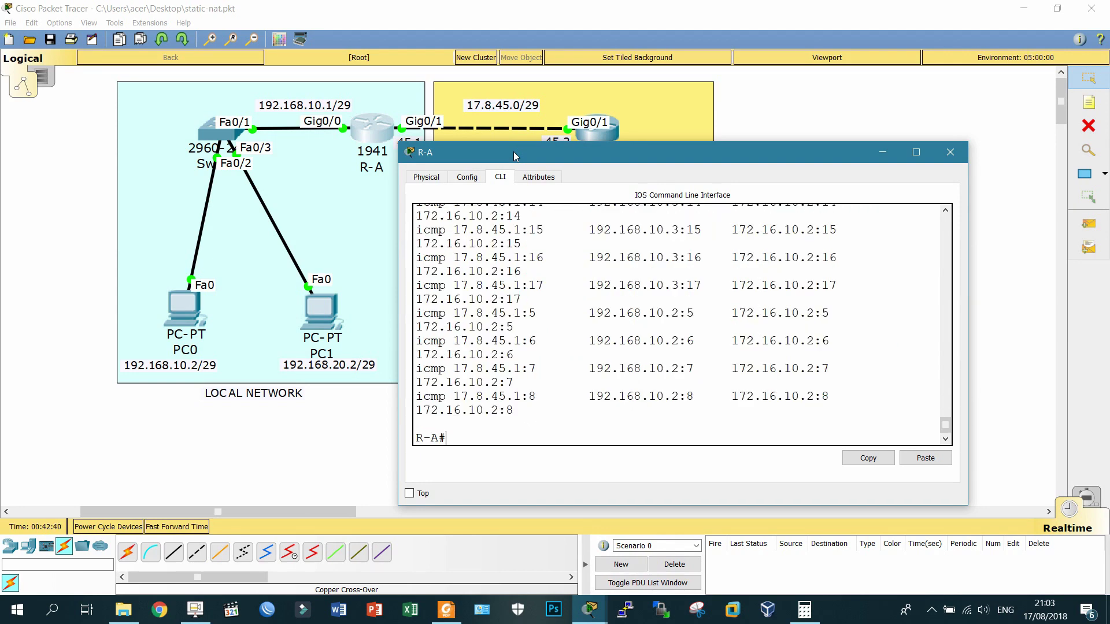
Enlarge R-A's console, examine the inside global and inside local addresses in the translation table, and close it
{"action": "double_click", "coordinate": [514, 154]}
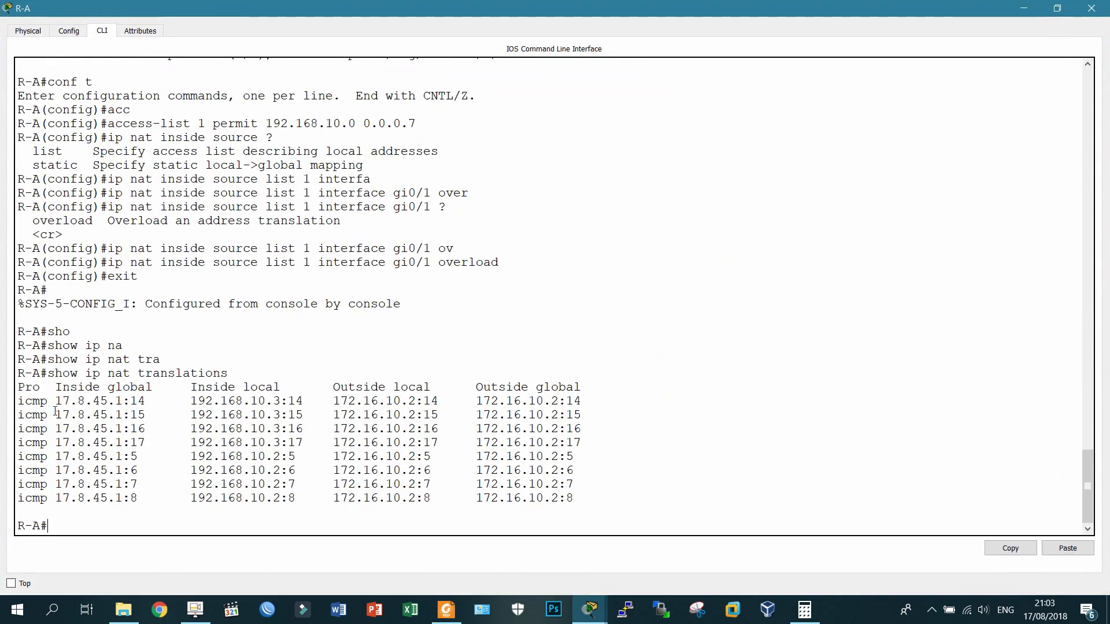
{"action": "left_click_drag", "start_coordinate": [63, 401], "coordinate": [134, 455]}
{"action": "left_click", "coordinate": [239, 469]}
{"action": "left_click_drag", "start_coordinate": [184, 403], "coordinate": [266, 470]}
{"action": "left_click", "coordinate": [1091, 8]}
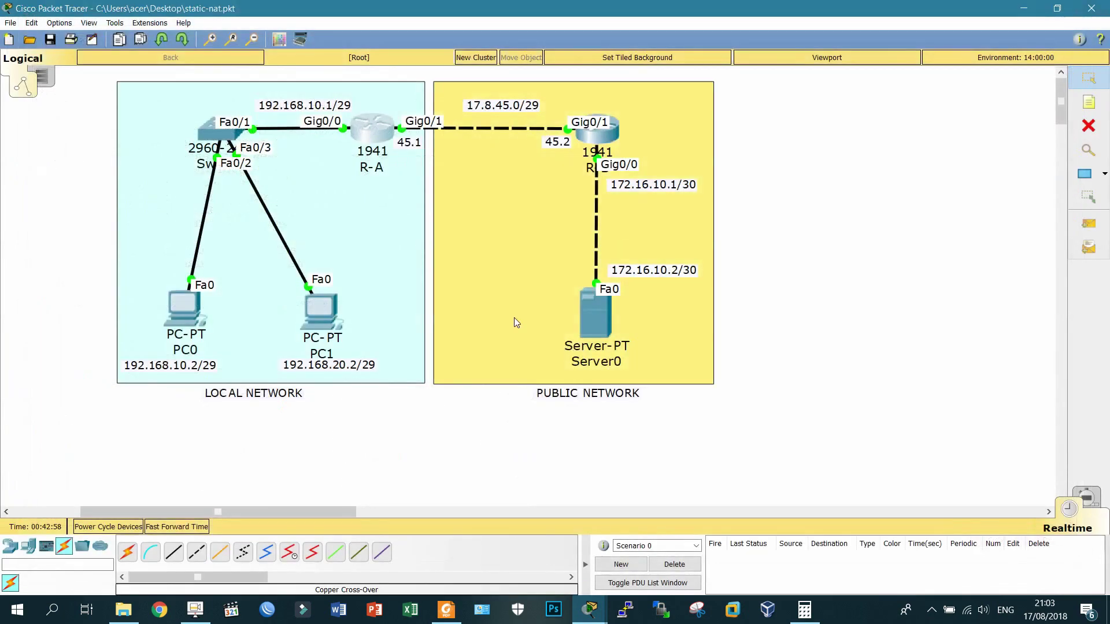
Ping the local host 192.168.10.2 from Server0's command prompt
{"action": "left_click", "coordinate": [576, 327]}
{"action": "key", "text": "Up"}
{"action": "key", "text": "BackSpace"}
{"action": "key", "text": "BackSpace"}
{"action": "key", "text": "BackSpace"}
{"action": "key", "text": "BackSpace"}
{"action": "key", "text": "BackSpace"}
{"action": "key", "text": "BackSpace"}
{"action": "key", "text": "BackSpace"}
{"action": "key", "text": "BackSpace"}
{"action": "type", "text": "2"}
{"action": "key", "text": "BackSpace"}
{"action": "type", "text": "92.168.20."}
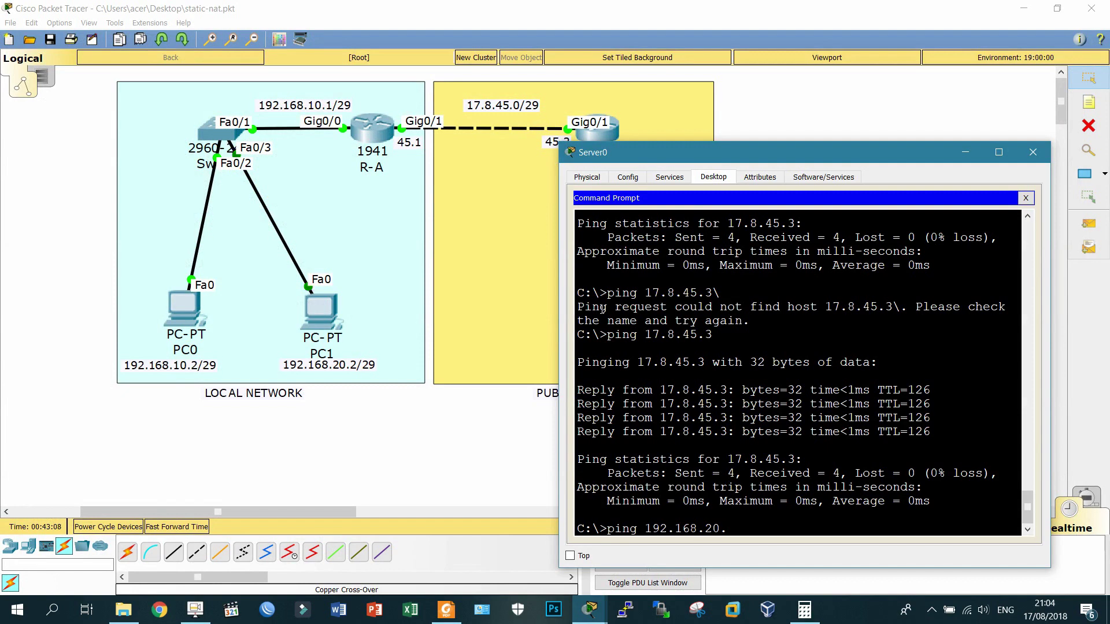
{"action": "key", "text": "BackSpace"}
{"action": "key", "text": "BackSpace"}
{"action": "key", "text": "BackSpace"}
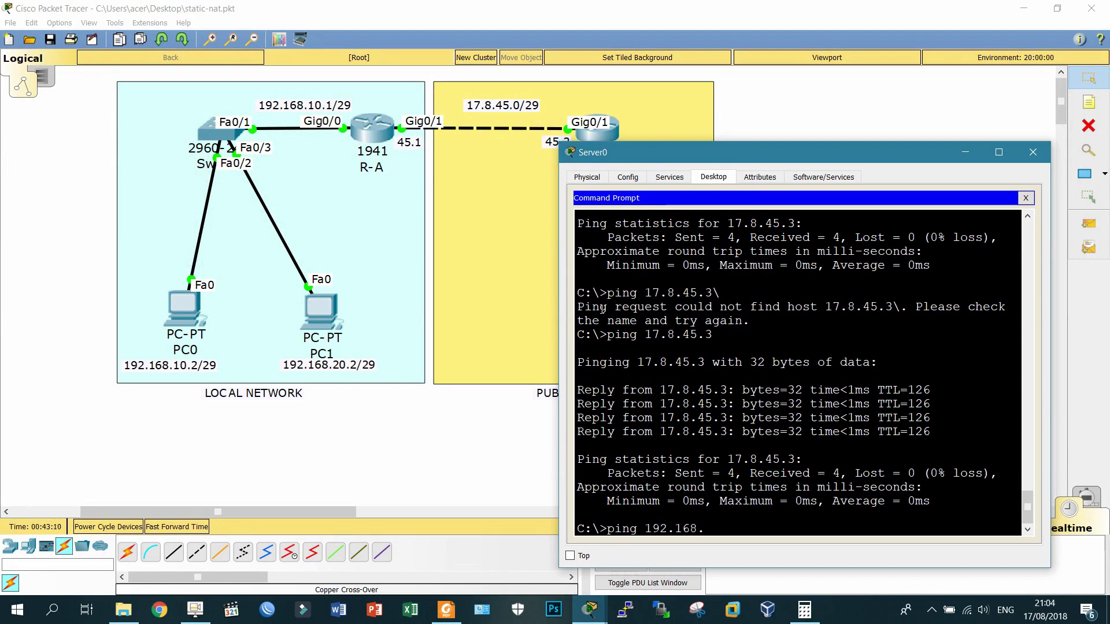
{"action": "type", "text": "2"}
{"action": "key", "text": "BackSpace"}
{"action": "key", "text": "BackSpace"}
{"action": "type", "text": "10"}
{"action": "key", "text": "BackSpace"}
{"action": "key", "text": "BackSpace"}
{"action": "type", "text": ".10.1"}
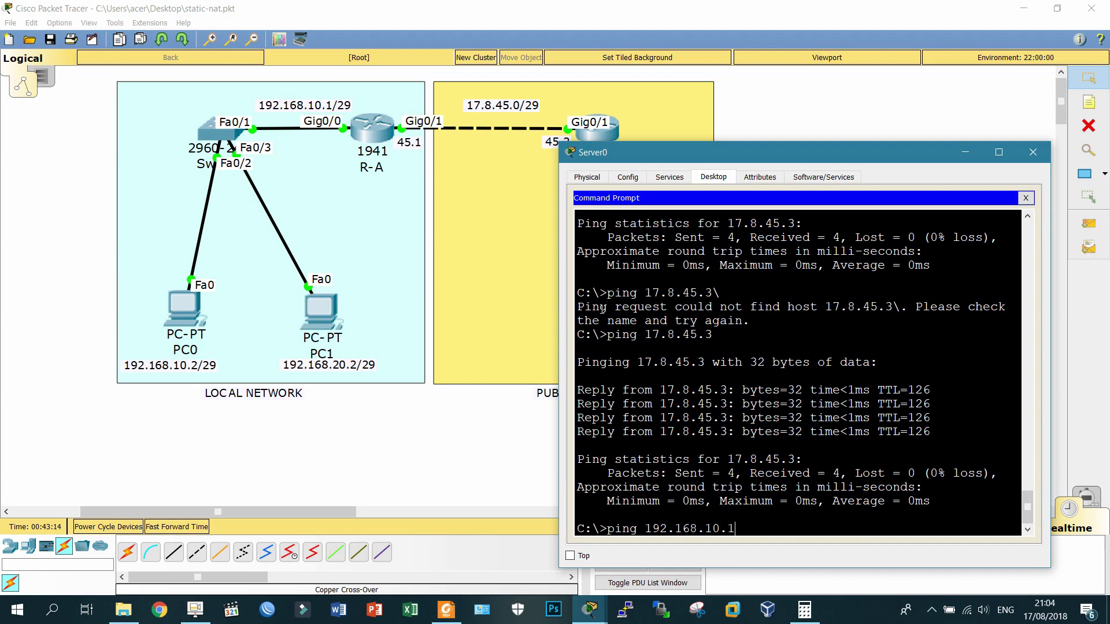
{"action": "key", "text": "Return"}
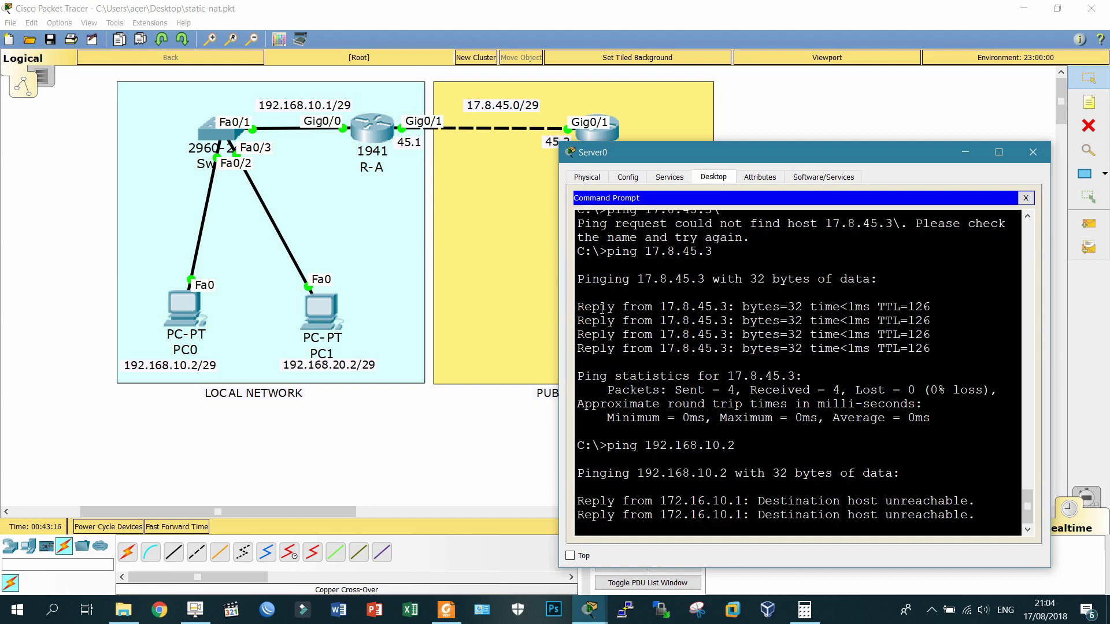
Change the address label under PC1 to 192.168.10.2/29
{"action": "double_click", "coordinate": [340, 366]}
{"action": "left_click_drag", "start_coordinate": [313, 367], "coordinate": [361, 374]}
{"action": "type", "text": "1"}
{"action": "left_click", "coordinate": [452, 431]}
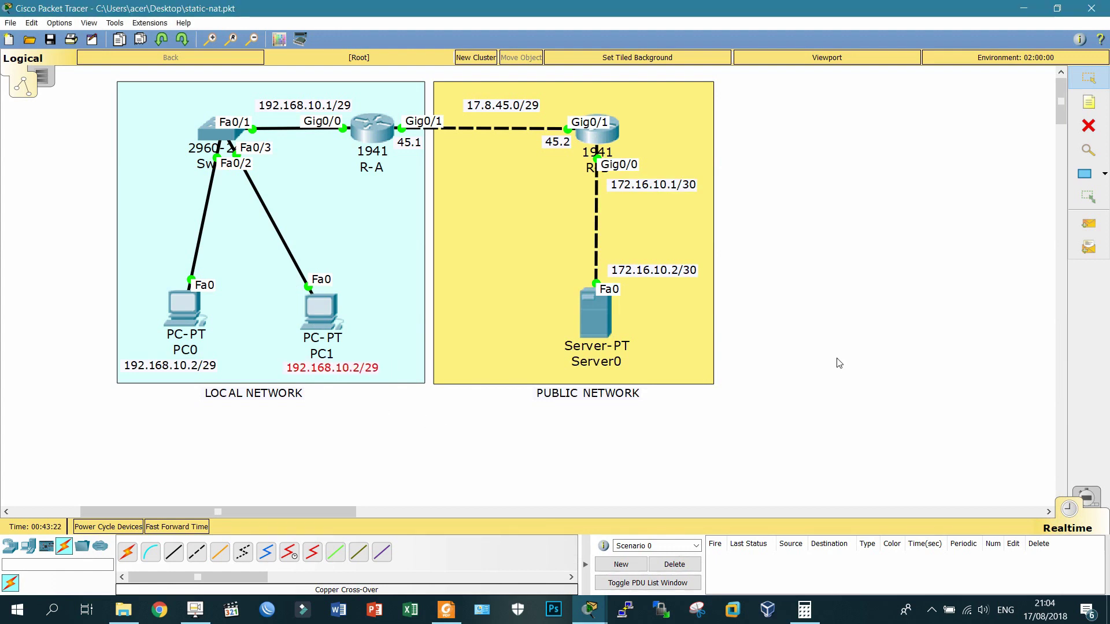